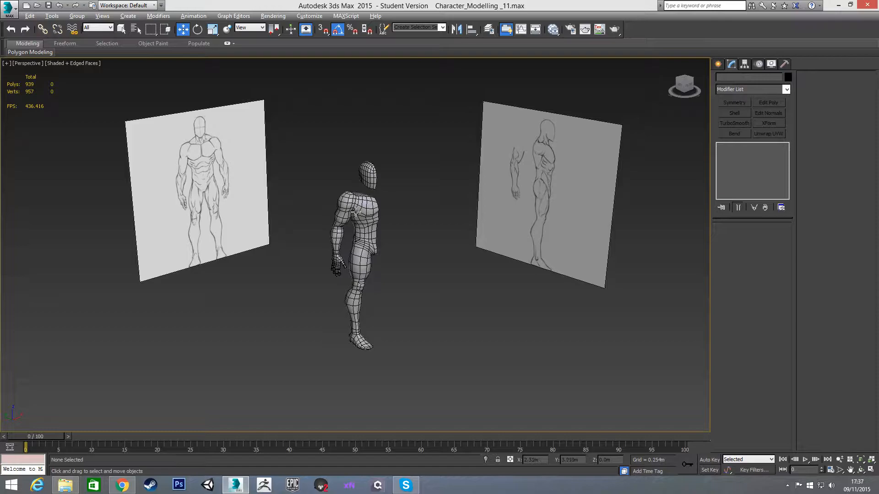
- In the left view, create a 10-sided cylinder with a radius of about 0.069 m at the neck, between head and shoulders
{"action": "key", "text": "l"}
{"action": "scroll", "coordinate": [373, 196], "scroll_direction": "up", "scroll_amount": 5}
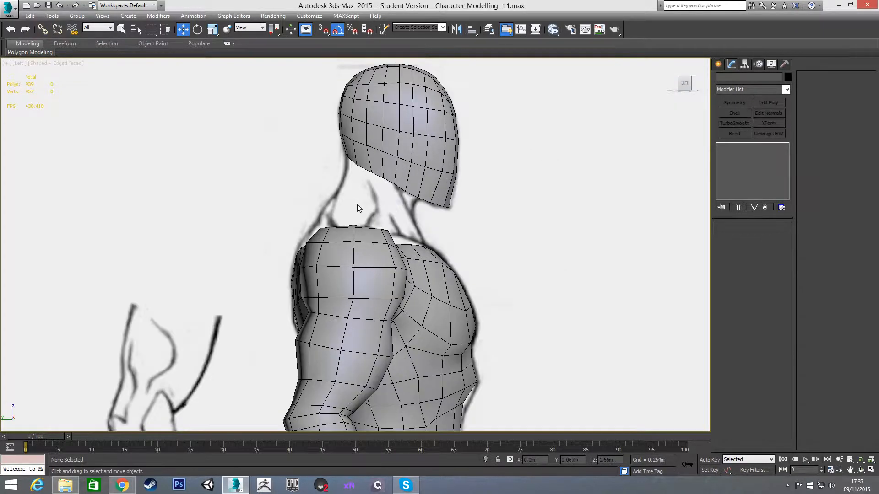
{"action": "middle_click_drag", "start_coordinate": [395, 190], "coordinate": [382, 206]}
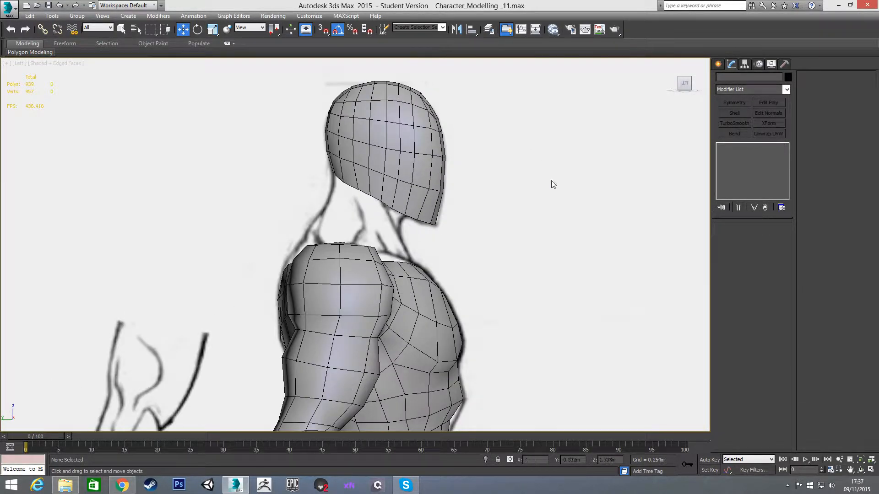
{"action": "left_click", "coordinate": [719, 64]}
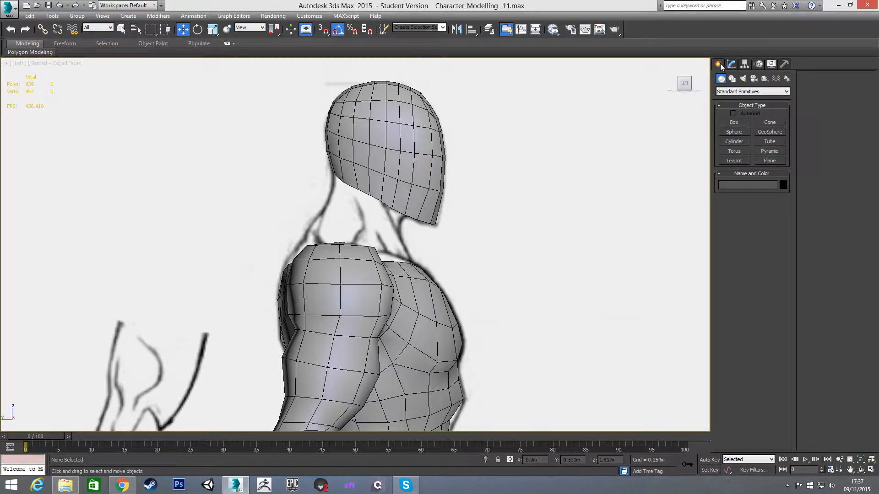
{"action": "left_click", "coordinate": [734, 141]}
{"action": "left_click_drag", "start_coordinate": [358, 221], "coordinate": [393, 238]}
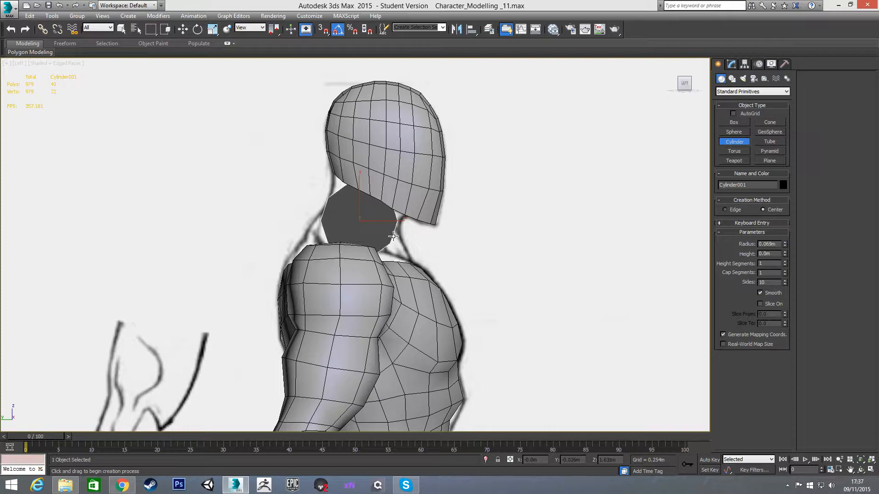
- Rotate the neck cylinder upright so its axis runs vertically between head and shoulders
{"action": "key", "text": "e"}
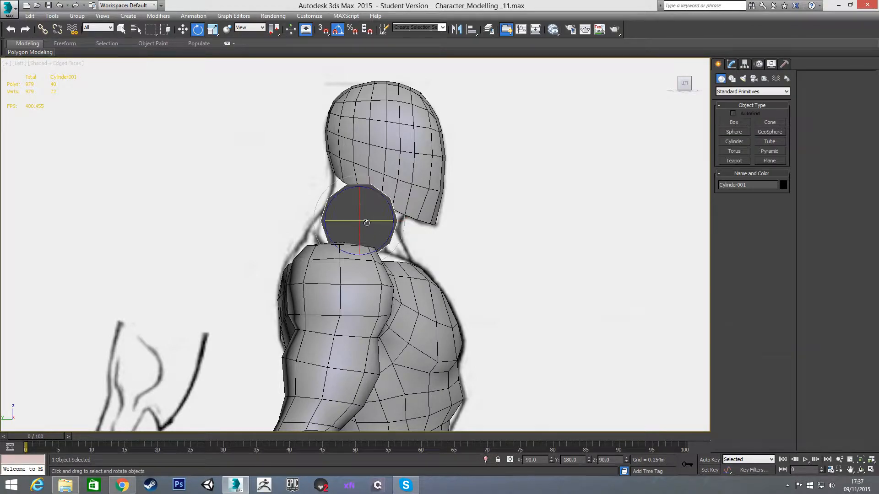
{"action": "left_click_drag", "start_coordinate": [359, 204], "coordinate": [362, 243]}
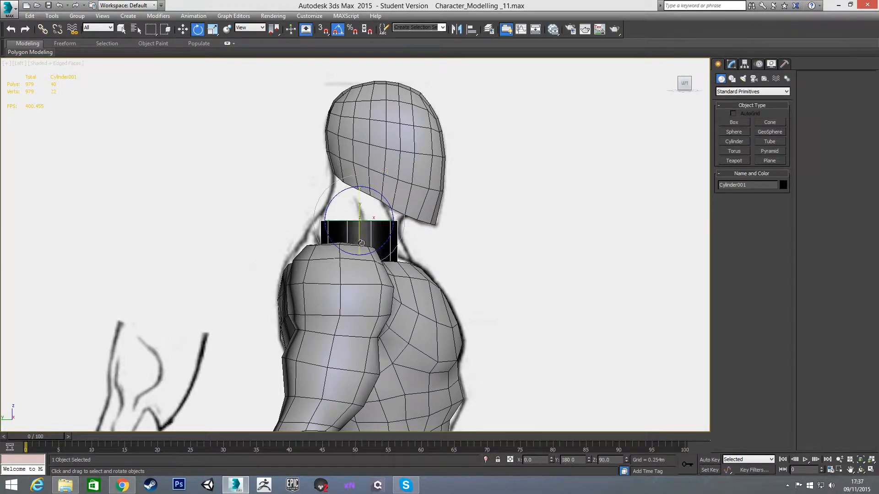
{"action": "key", "text": "m"}
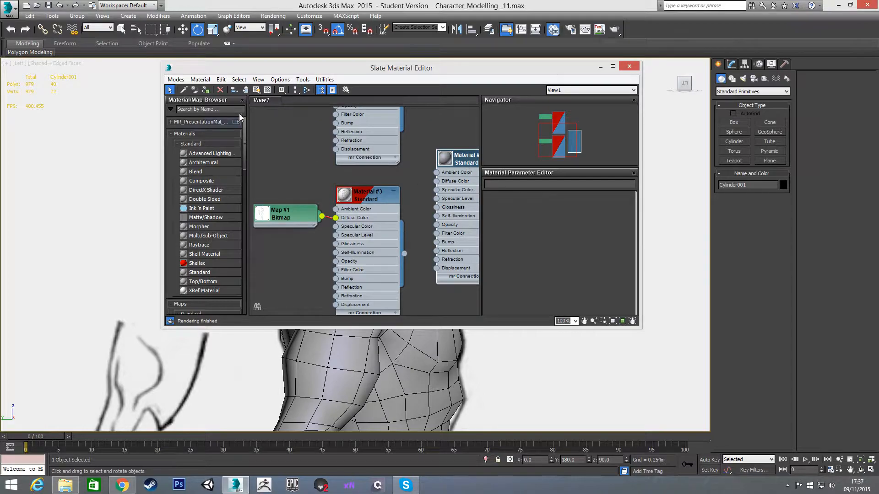
{"action": "key", "text": "m"}
{"action": "key", "text": "w"}
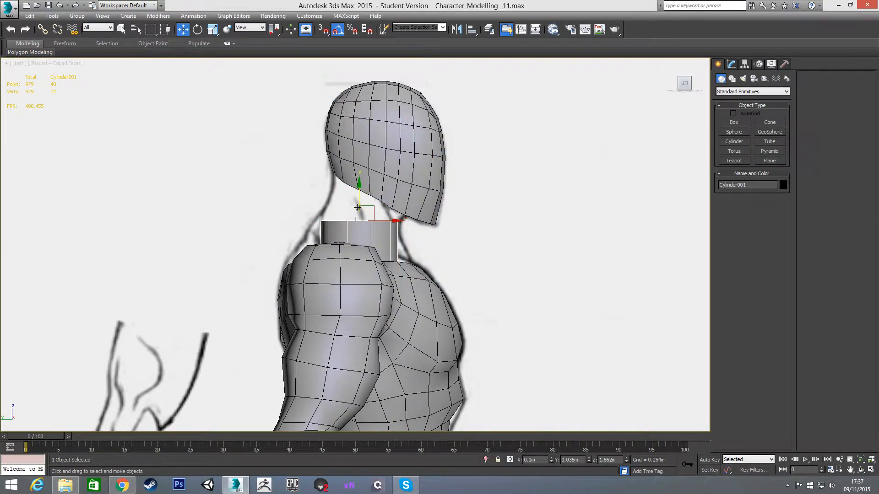
- Tilt and position the cylinder to follow the neck slope in the side reference, and reduce its height to about 0.025 m
{"action": "scroll", "coordinate": [357, 207], "scroll_direction": "up", "scroll_amount": 4}
{"action": "key", "text": "e"}
{"action": "left_click_drag", "start_coordinate": [379, 200], "coordinate": [377, 231]}
{"action": "key", "text": "w"}
{"action": "key", "text": "e"}
{"action": "key", "text": "w"}
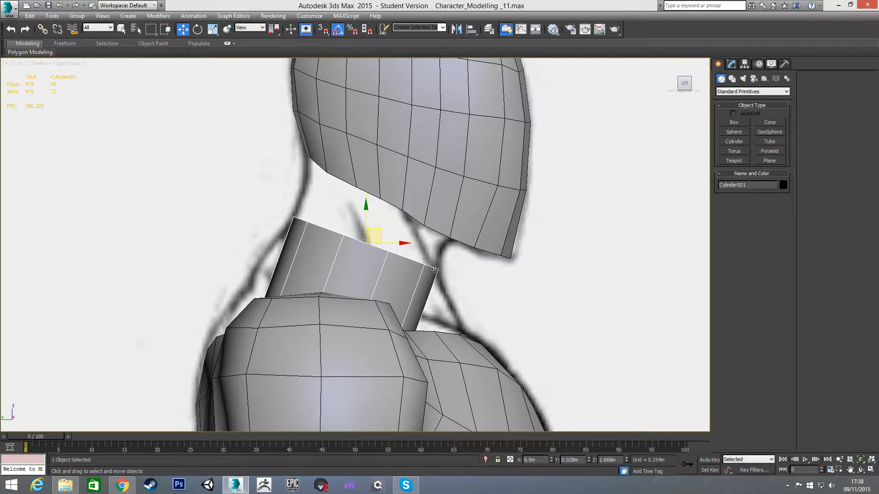
{"action": "left_click", "coordinate": [734, 65]}
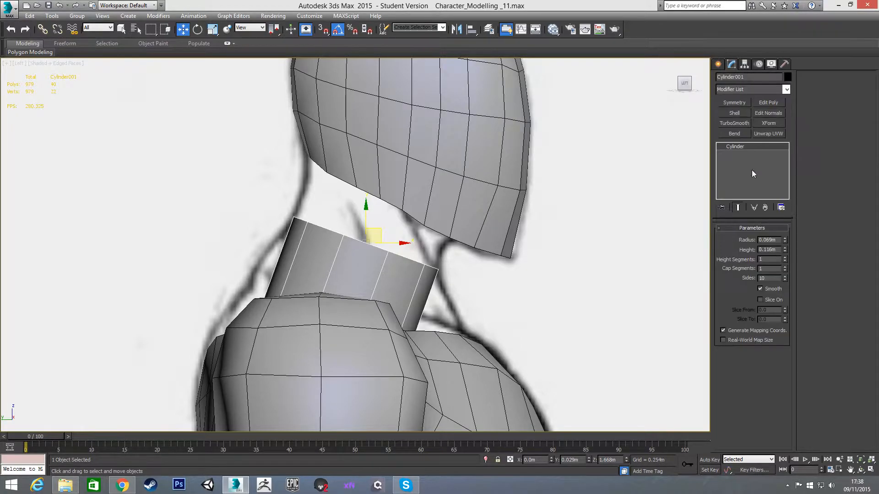
{"action": "left_click_drag", "start_coordinate": [784, 250], "coordinate": [787, 286]}
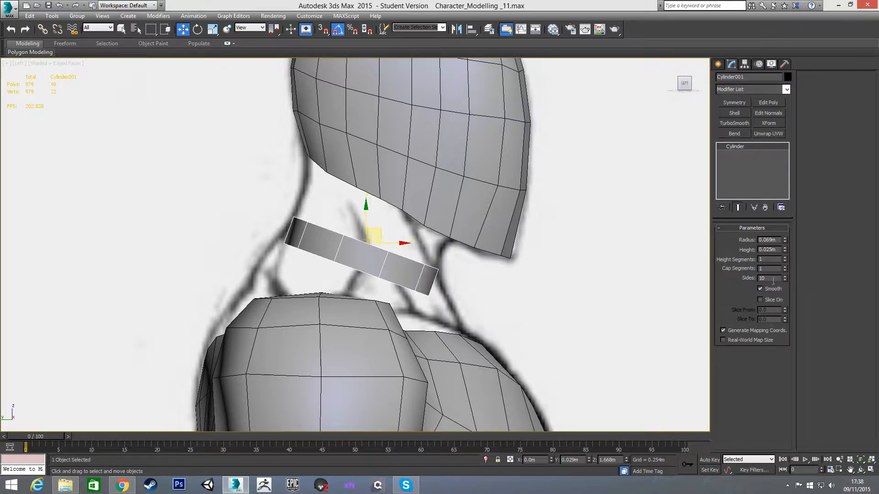
- Examine the cylinder's placement relative to the head and shoulders from several angles and the left view
{"action": "scroll", "coordinate": [486, 282], "scroll_direction": "up", "scroll_amount": 3}
{"action": "middle_click_drag", "start_coordinate": [486, 282], "coordinate": [483, 255], "text": "alt"}
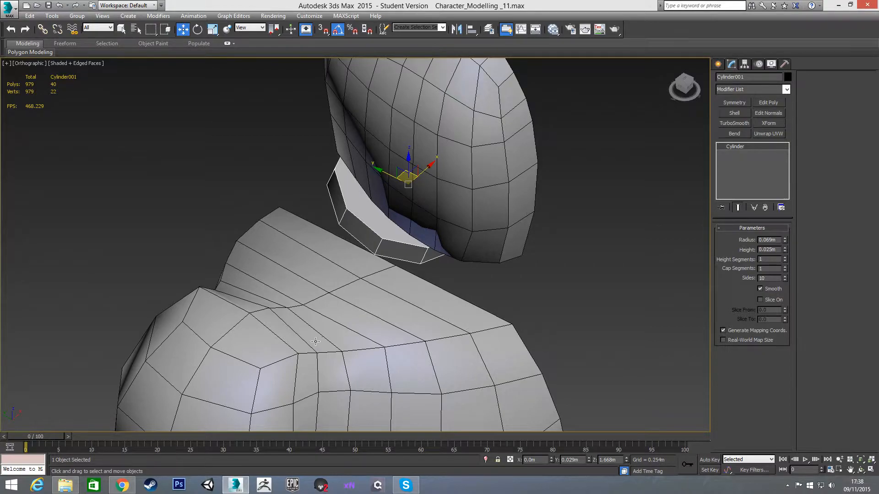
{"action": "key", "text": "l"}
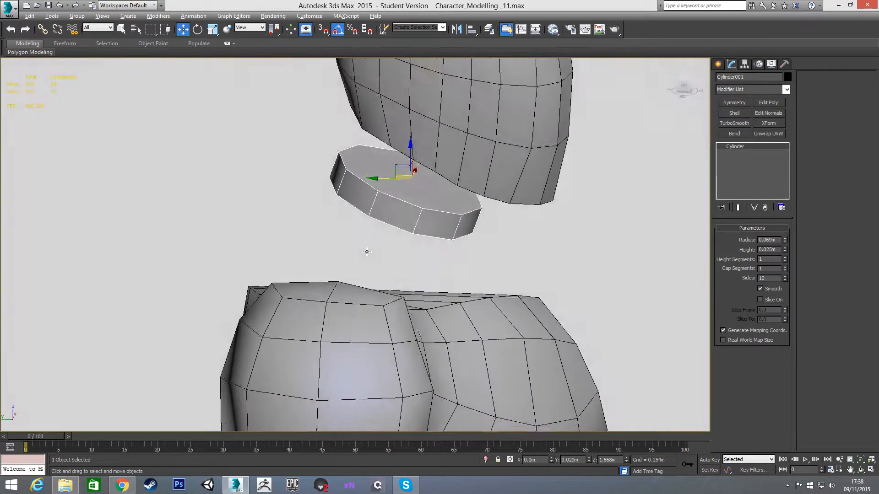
{"action": "middle_click_drag", "start_coordinate": [393, 209], "coordinate": [459, 139], "text": "alt"}
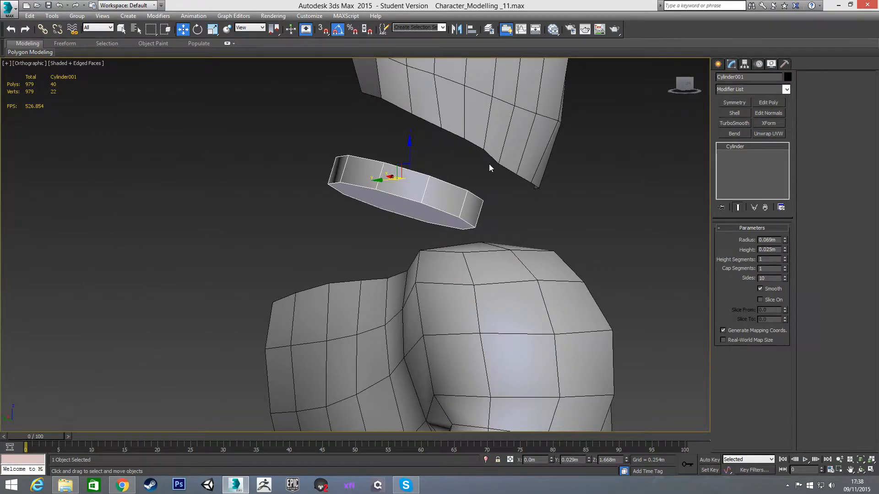
{"action": "key", "text": "l"}
{"action": "middle_click_drag", "start_coordinate": [474, 204], "coordinate": [388, 199], "text": "alt"}
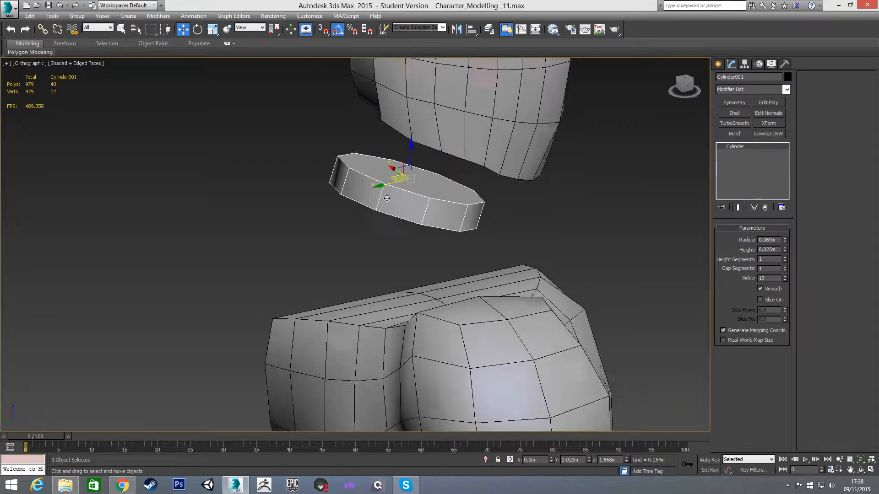
{"action": "key", "text": "l"}
{"action": "middle_click_drag", "start_coordinate": [447, 218], "coordinate": [353, 167], "text": "alt"}
{"action": "middle_click_drag", "start_coordinate": [398, 184], "coordinate": [360, 220], "text": "alt"}
{"action": "key", "text": "l"}
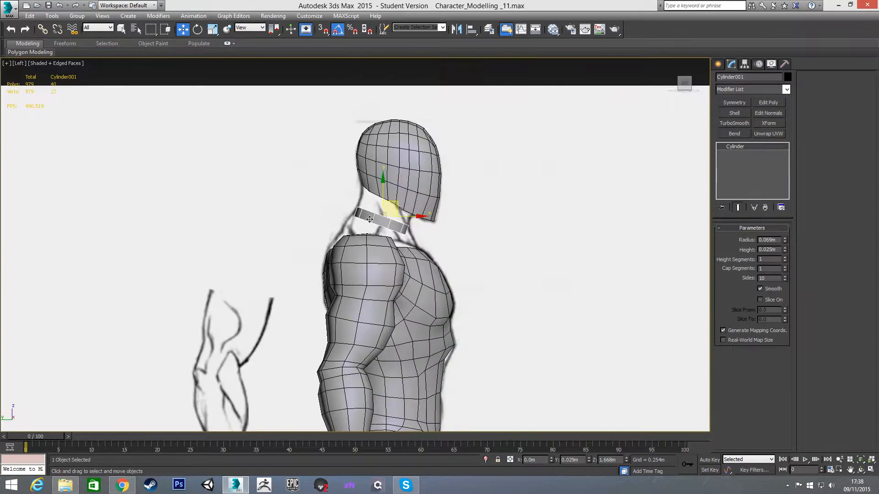
- Convert the neck cylinder to an Editable Poly
{"action": "scroll", "coordinate": [364, 209], "scroll_direction": "up", "scroll_amount": 6}
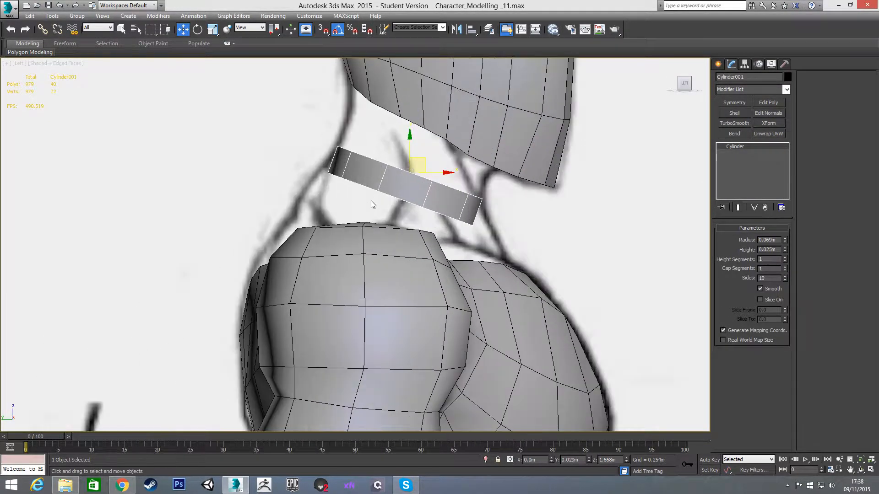
{"action": "right_click", "coordinate": [435, 202]}
{"action": "mouse_move", "coordinate": [476, 296]}
{"action": "left_click", "coordinate": [549, 303]}
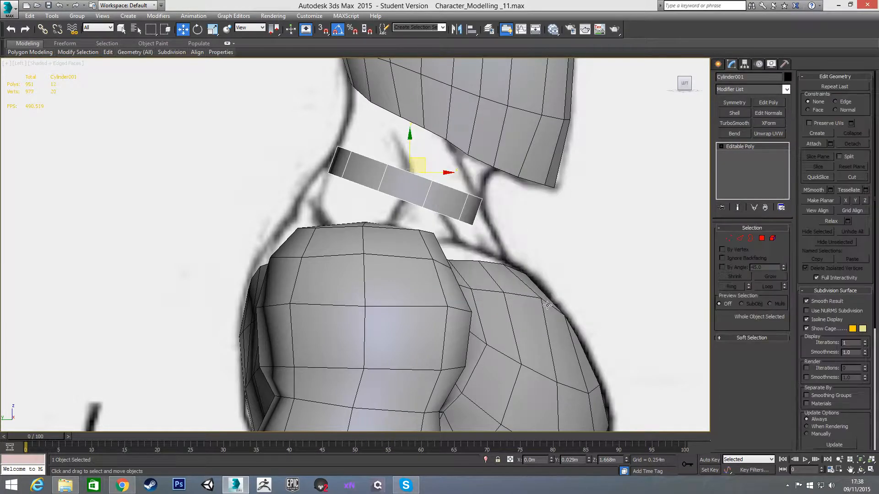
- Scale the cylinder's bottom cap polygon outward to the width of the reference neck, and delete that cap
{"action": "key", "text": "4"}
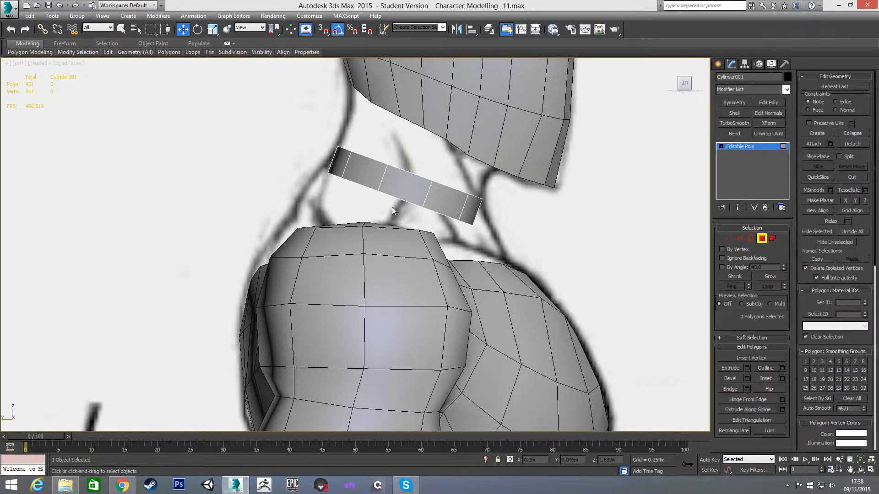
{"action": "left_click_drag", "start_coordinate": [392, 207], "coordinate": [421, 172]}
{"action": "left_click", "coordinate": [421, 192]}
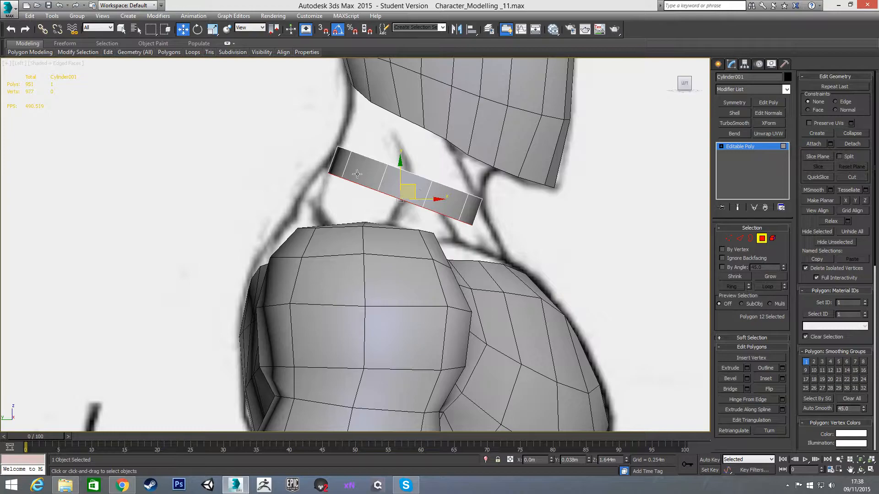
{"action": "middle_click_drag", "start_coordinate": [370, 200], "coordinate": [399, 209], "text": "alt"}
{"action": "key", "text": "l"}
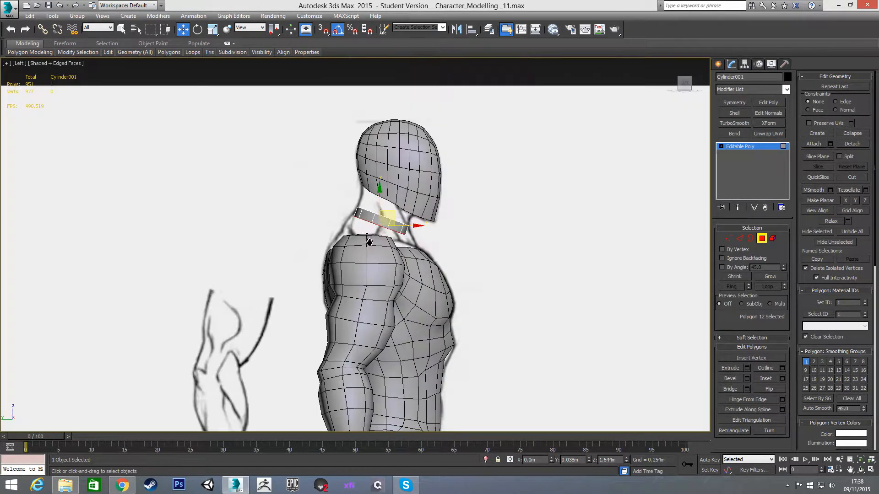
{"action": "scroll", "coordinate": [380, 221], "scroll_direction": "up", "scroll_amount": 5}
{"action": "key", "text": "r"}
{"action": "left_click_drag", "start_coordinate": [398, 190], "coordinate": [426, 206]}
{"action": "key", "text": "w"}
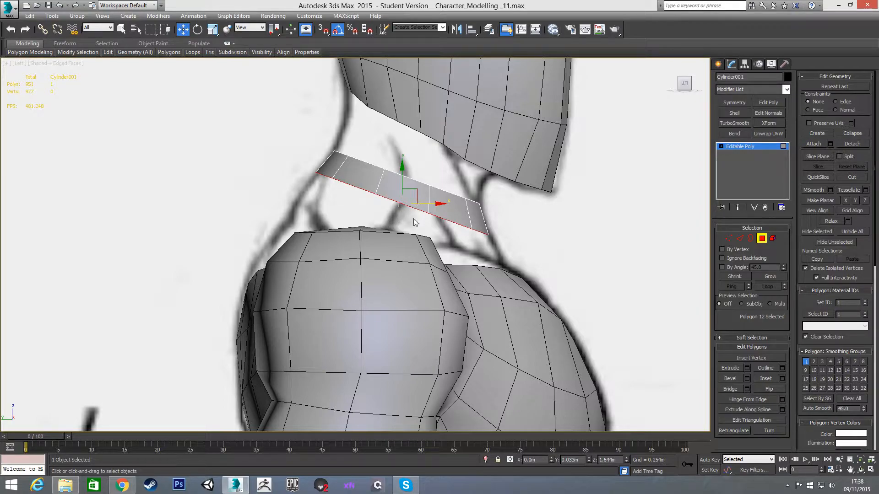
{"action": "key", "text": "Delete"}
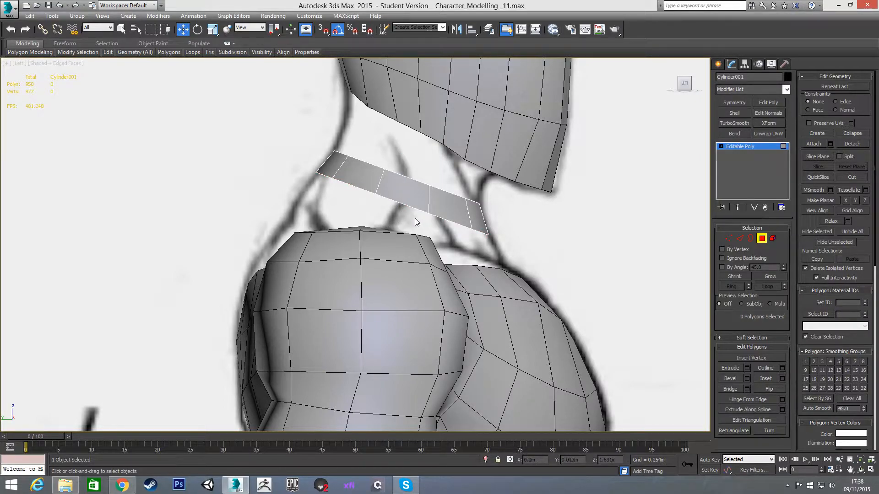
- Rotate the neck's open bottom edge loop by 5 degrees and shift it slightly backward to fit the reference outline
{"action": "key", "text": "2"}
{"action": "double_click", "coordinate": [397, 203]}
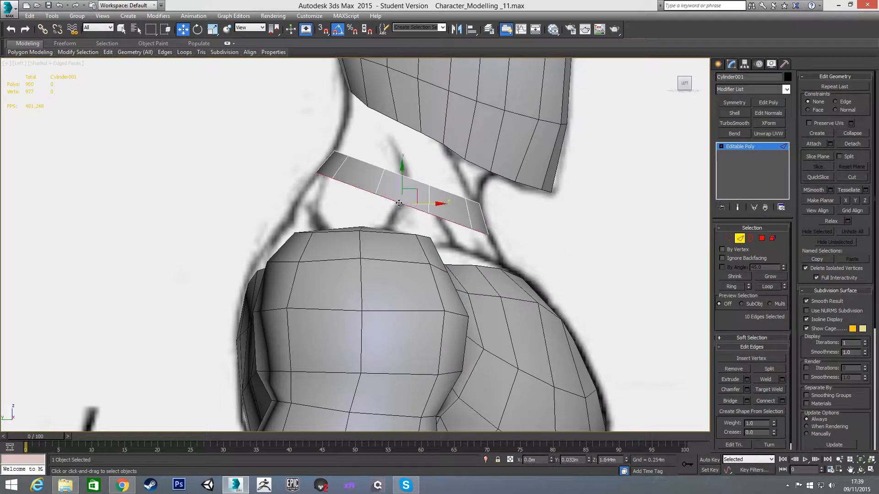
{"action": "mouse_move", "coordinate": [415, 193]}
{"action": "left_mouse_down", "text": "shift"}
{"action": "mouse_move", "coordinate": [412, 214]}
{"action": "mouse_move", "coordinate": [412, 196]}
{"action": "left_mouse_up", "text": "shift"}
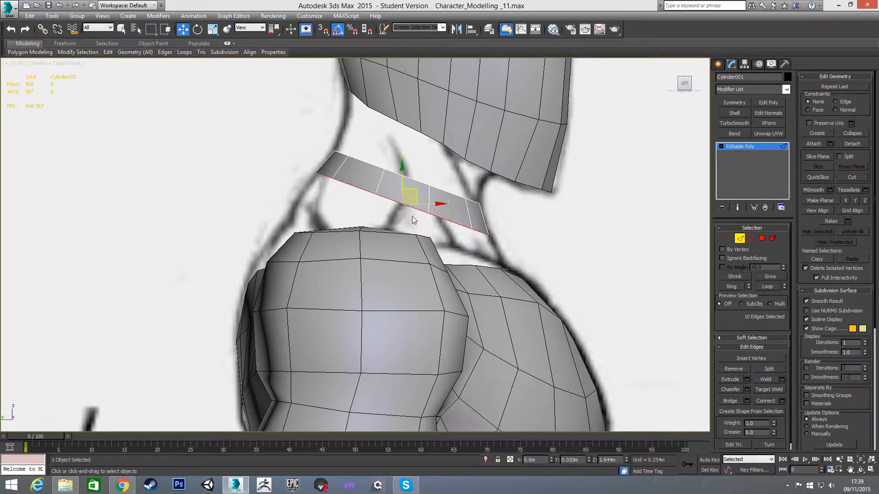
{"action": "key", "text": "e"}
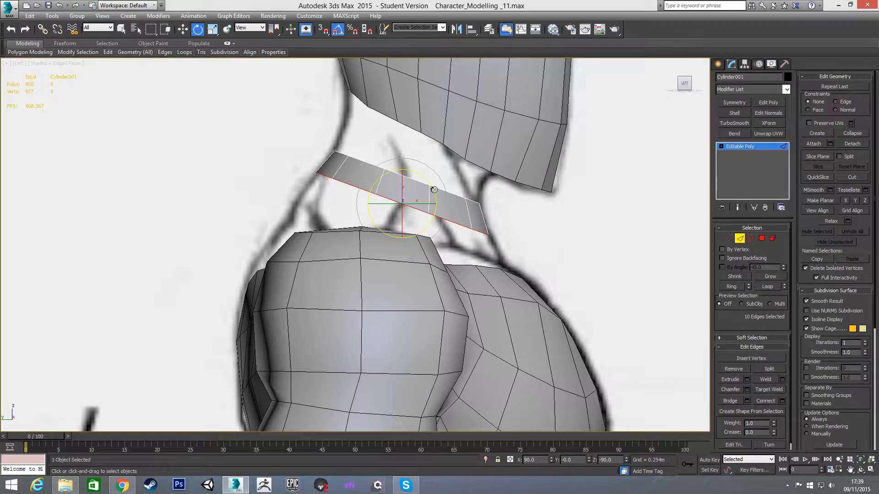
{"action": "left_click_drag", "start_coordinate": [433, 189], "coordinate": [434, 187]}
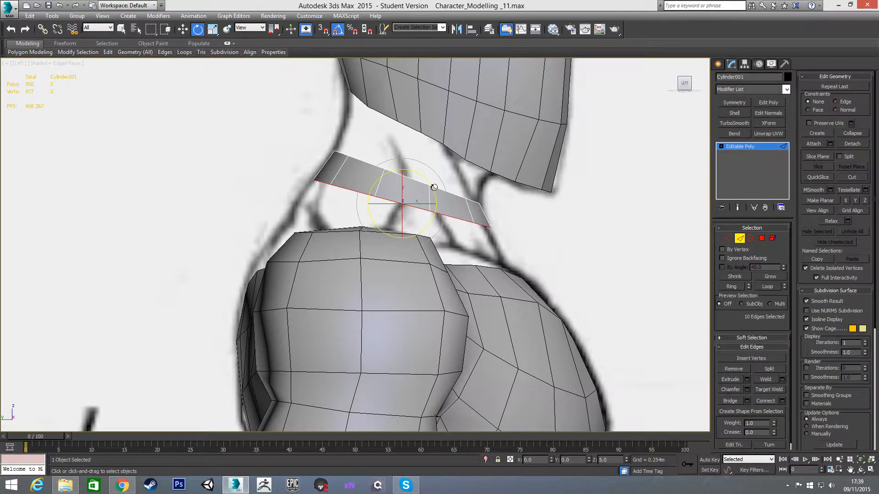
{"action": "key", "text": "w"}
{"action": "left_click_drag", "start_coordinate": [429, 204], "coordinate": [425, 204]}
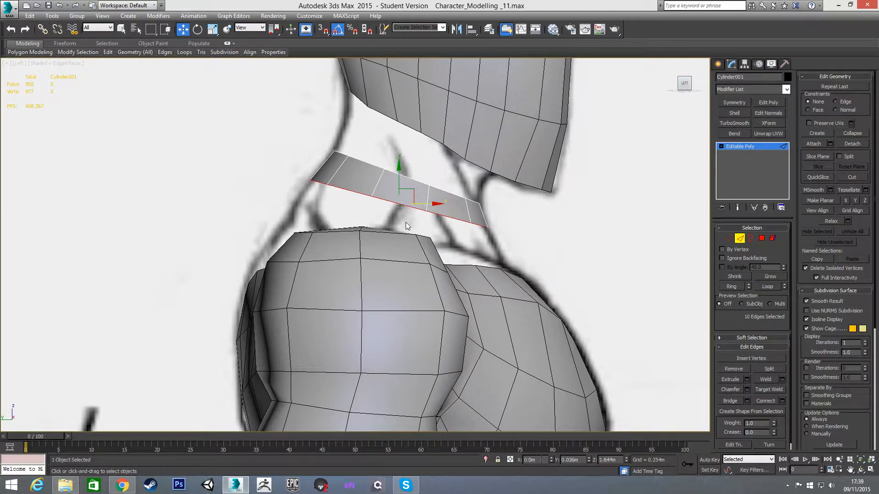
- Extend the bottom edge loop down toward the shoulders as a new ring, scaling and rotating it to match the neck outline
{"action": "left_click_drag", "start_coordinate": [407, 195], "coordinate": [414, 226], "text": "shift"}
{"action": "key", "text": "r"}
{"action": "key", "text": "w"}
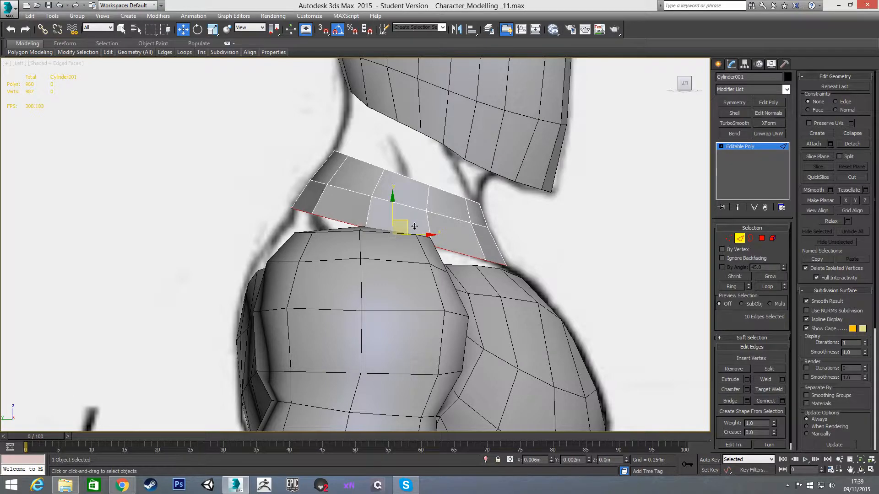
{"action": "key", "text": "e"}
{"action": "left_click_drag", "start_coordinate": [422, 214], "coordinate": [398, 229]}
{"action": "key", "text": "w"}
{"action": "key", "text": "r"}
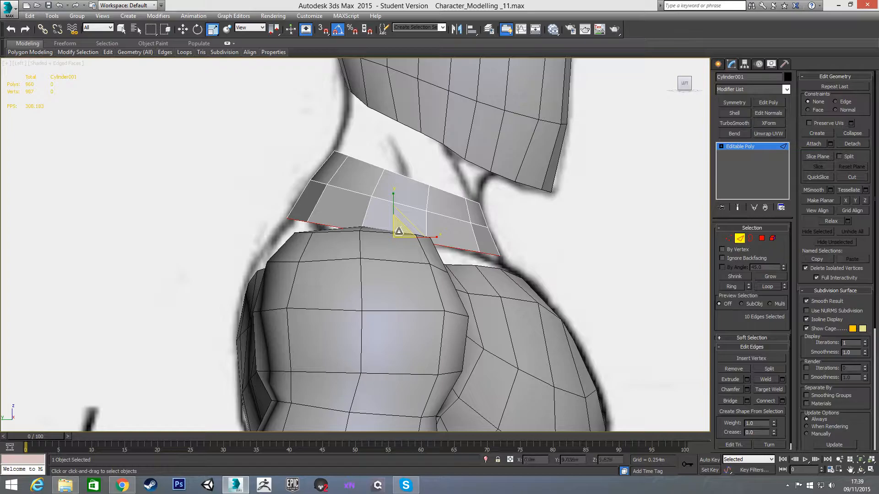
{"action": "key", "text": "w"}
- In the front view, delete the neck polygons on the side of the centre line without a body, including the top cap
{"action": "middle_click_drag", "start_coordinate": [375, 240], "coordinate": [258, 252], "text": "alt"}
{"action": "key", "text": "f"}
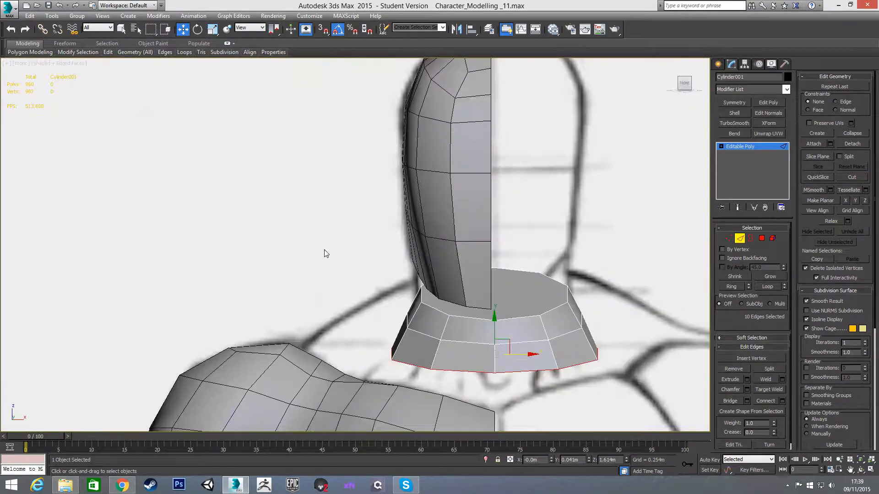
{"action": "middle_click_drag", "start_coordinate": [475, 276], "coordinate": [389, 219]}
{"action": "key", "text": "4"}
{"action": "left_click_drag", "start_coordinate": [439, 180], "coordinate": [523, 336]}
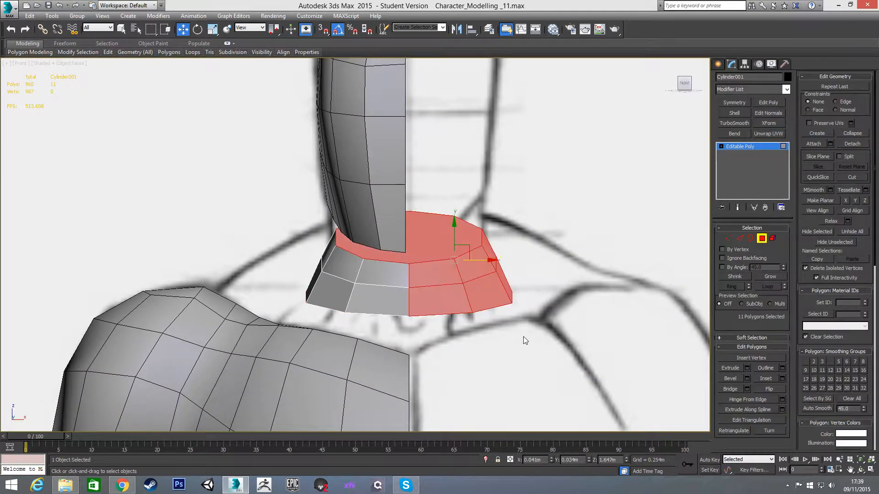
{"action": "key", "text": "Delete"}
- Examine the remaining half of the neck from an angle and from the left, and leave polygon sub-object editing
{"action": "key", "text": "l"}
{"action": "scroll", "coordinate": [427, 282], "scroll_direction": "up", "scroll_amount": 3}
{"action": "middle_click_drag", "start_coordinate": [427, 282], "coordinate": [447, 251], "text": "alt"}
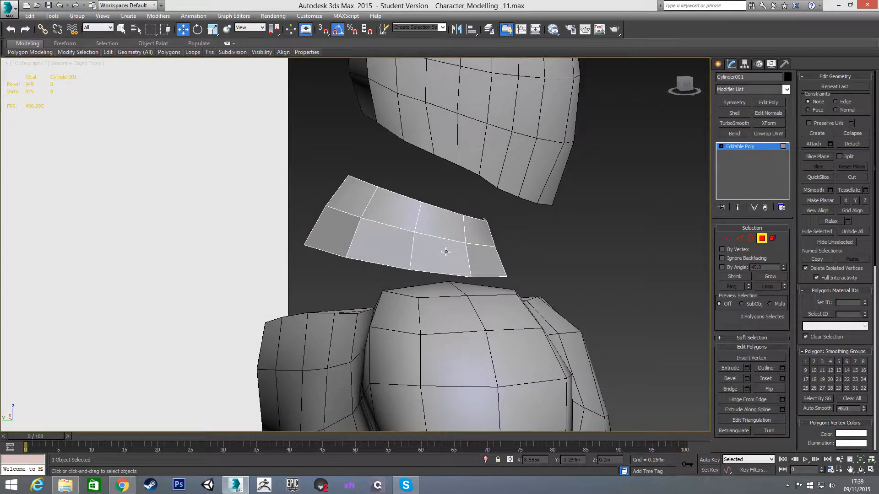
{"action": "key", "text": "l"}
{"action": "scroll", "coordinate": [426, 253], "scroll_direction": "up", "scroll_amount": 4}
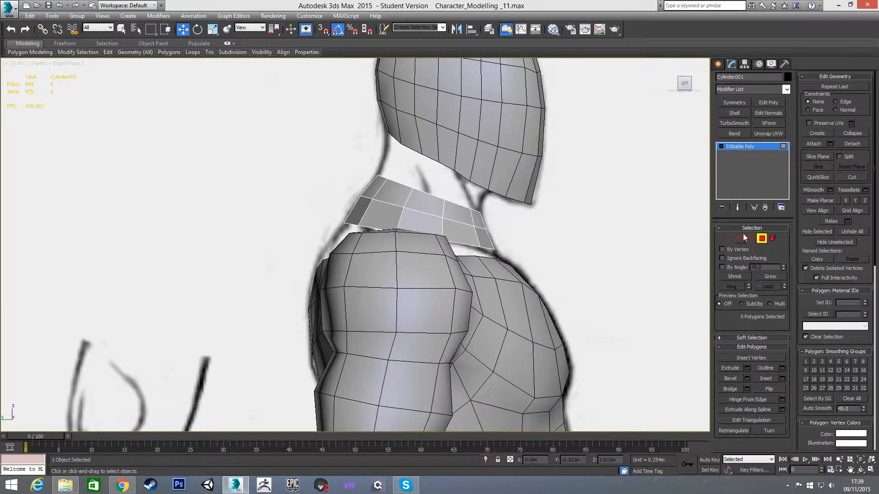
{"action": "left_click", "coordinate": [762, 238]}
{"action": "scroll", "coordinate": [599, 272], "scroll_direction": "down", "scroll_amount": 2}
{"action": "middle_click_drag", "start_coordinate": [599, 273], "coordinate": [572, 239]}
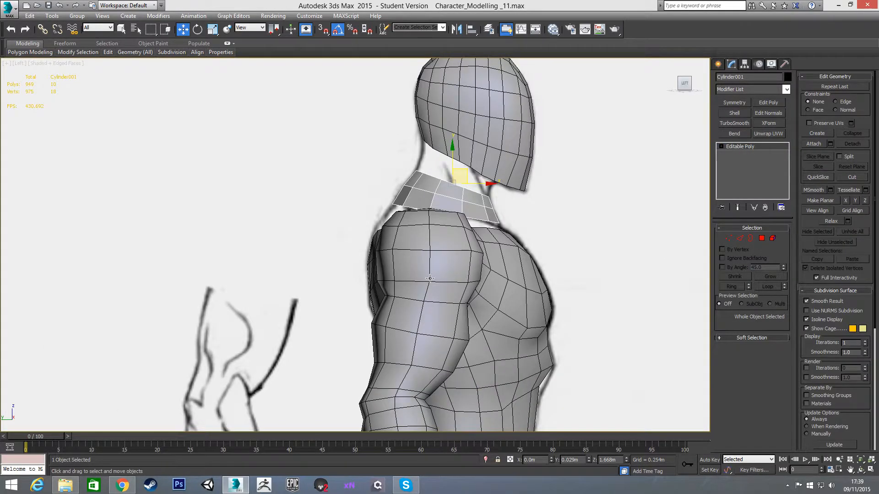
- Hide the body's shoulder and upper-arm polygons, growing the selection from four polygons on the outer side of the shoulder
{"action": "left_click", "coordinate": [429, 277]}
{"action": "left_click", "coordinate": [761, 238]}
{"action": "left_click", "coordinate": [424, 247]}
{"action": "left_click", "coordinate": [434, 248], "text": "ctrl"}
{"action": "left_click", "coordinate": [451, 266], "text": "ctrl"}
{"action": "left_click", "coordinate": [424, 262], "text": "ctrl"}
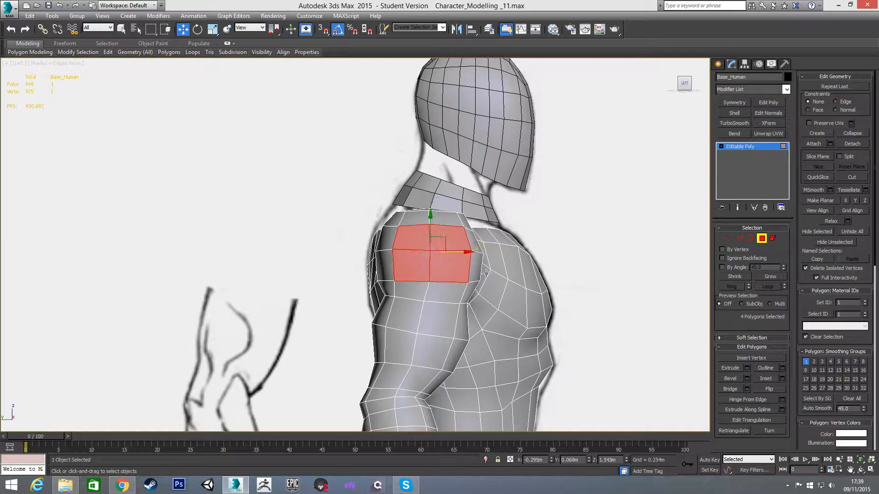
{"action": "left_click", "coordinate": [768, 287]}
{"action": "left_click", "coordinate": [769, 276]}
{"action": "mouse_move", "coordinate": [412, 298]}
{"action": "middle_mouse_down", "text": "alt"}
{"action": "mouse_move", "coordinate": [450, 315]}
{"action": "mouse_move", "coordinate": [456, 285]}
{"action": "mouse_move", "coordinate": [450, 311]}
{"action": "mouse_move", "coordinate": [454, 293]}
{"action": "middle_mouse_up", "text": "alt"}
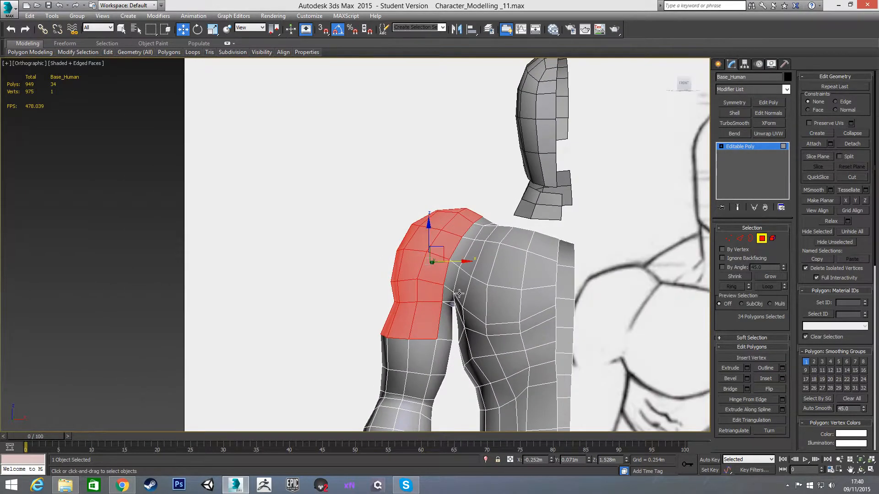
{"action": "left_click", "coordinate": [818, 232]}
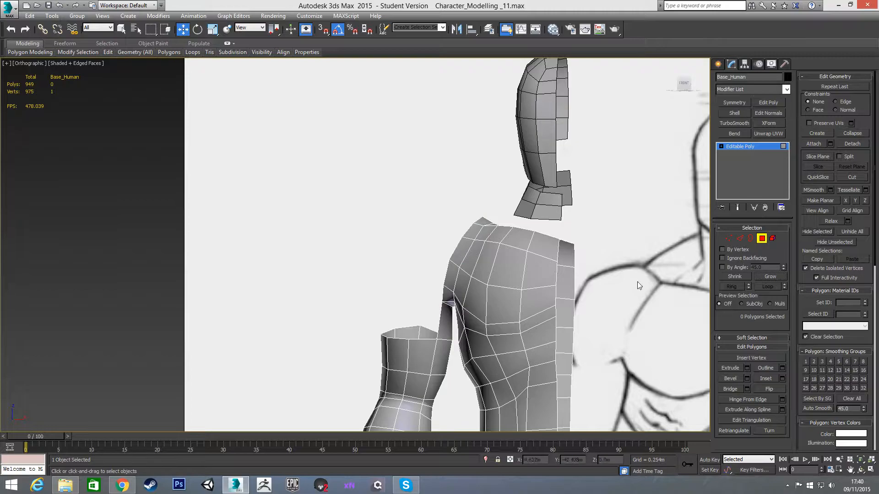
- Delete the eight polygons across the top of the torso beneath the neck, from the chest over to the back
{"action": "key", "text": "l"}
{"action": "middle_click_drag", "start_coordinate": [436, 278], "coordinate": [490, 268]}
{"action": "scroll", "coordinate": [489, 257], "scroll_direction": "up", "scroll_amount": 2}
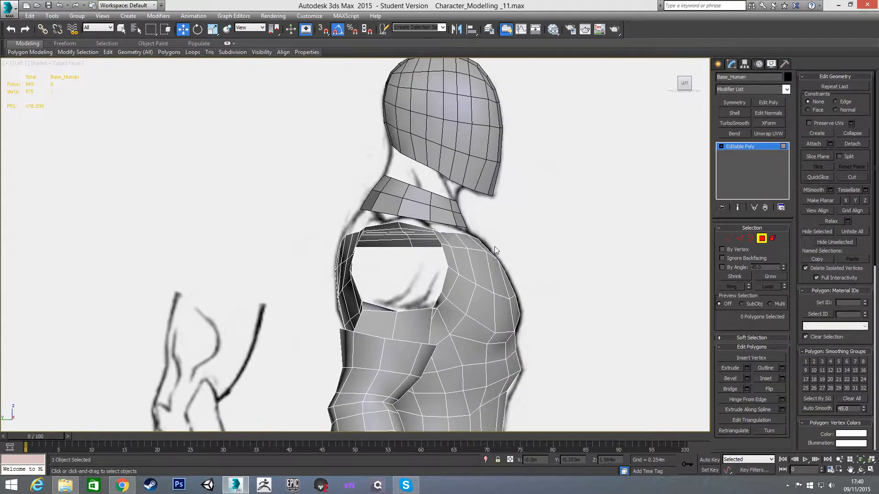
{"action": "middle_click_drag", "start_coordinate": [436, 244], "coordinate": [439, 269], "text": "alt"}
{"action": "key", "text": "q"}
{"action": "left_click", "coordinate": [441, 284]}
{"action": "left_click", "coordinate": [459, 298], "text": "ctrl"}
{"action": "left_click", "coordinate": [468, 289], "text": "ctrl"}
{"action": "left_click", "coordinate": [453, 273], "text": "ctrl"}
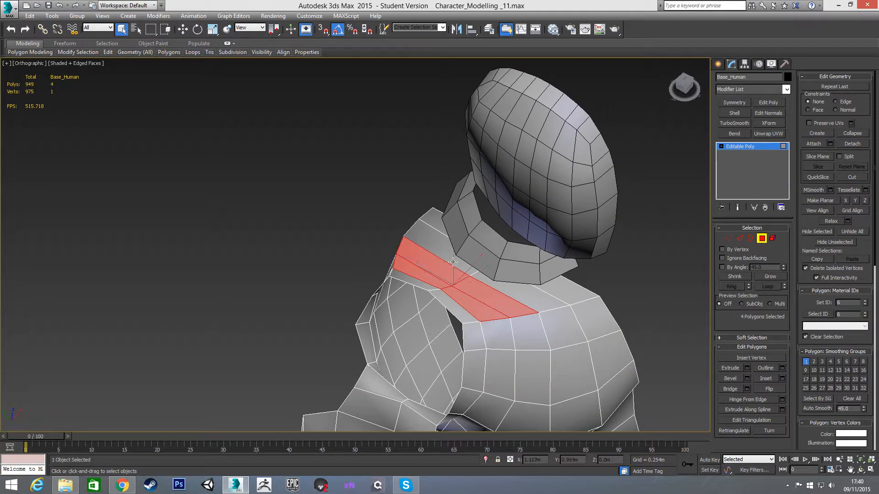
{"action": "left_click", "coordinate": [452, 261], "text": "ctrl"}
{"action": "left_click", "coordinate": [484, 282], "text": "ctrl"}
{"action": "mouse_move", "coordinate": [466, 297]}
{"action": "middle_mouse_down", "text": "alt"}
{"action": "mouse_move", "coordinate": [512, 295]}
{"action": "mouse_move", "coordinate": [468, 298]}
{"action": "mouse_move", "coordinate": [533, 276]}
{"action": "mouse_move", "coordinate": [526, 289]}
{"action": "mouse_move", "coordinate": [494, 292]}
{"action": "middle_mouse_up", "text": "alt"}
{"action": "left_click", "coordinate": [513, 296], "text": "ctrl"}
{"action": "left_click", "coordinate": [479, 319], "text": "ctrl"}
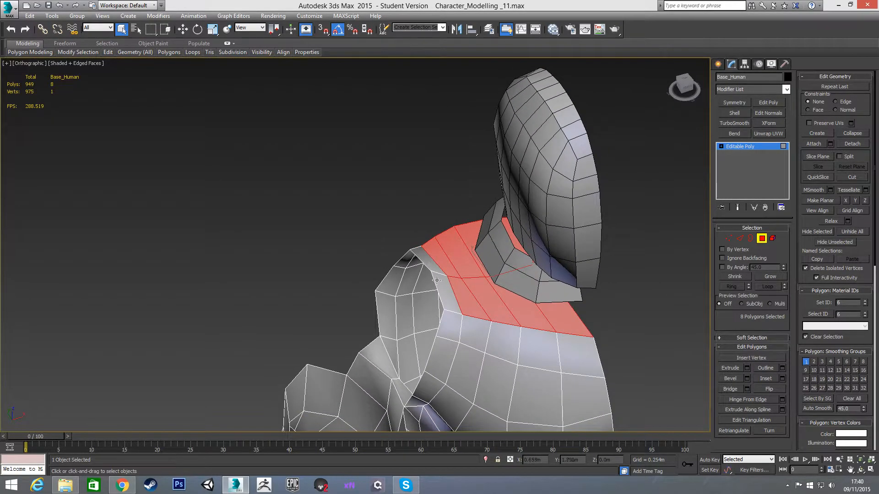
{"action": "key", "text": "Delete"}
- Delete the stray vertex and its sliver edge extending back from the chest's upper centre-line corner
{"action": "middle_click_drag", "start_coordinate": [460, 280], "coordinate": [462, 283], "text": "alt"}
{"action": "middle_click_drag", "start_coordinate": [523, 297], "coordinate": [503, 258], "text": "alt"}
{"action": "scroll", "coordinate": [506, 245], "scroll_direction": "up", "scroll_amount": 3}
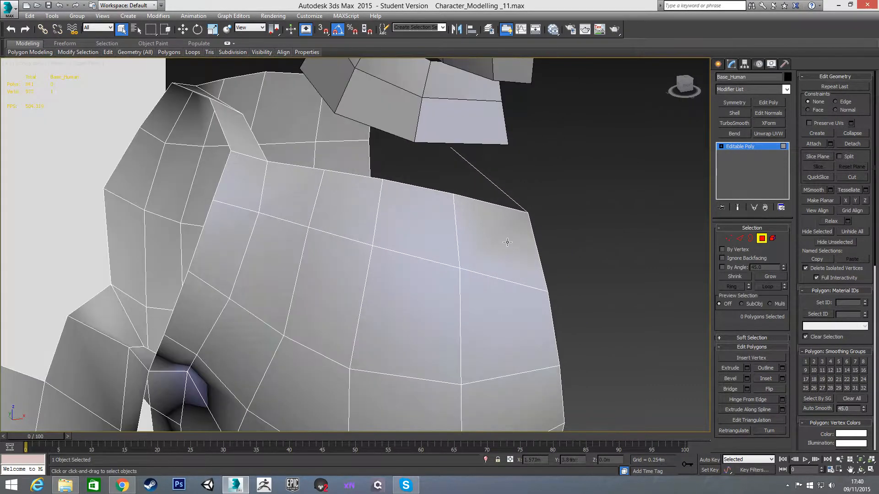
{"action": "key", "text": "2"}
{"action": "left_click", "coordinate": [497, 185]}
{"action": "middle_click_drag", "start_coordinate": [479, 209], "coordinate": [474, 208], "text": "alt"}
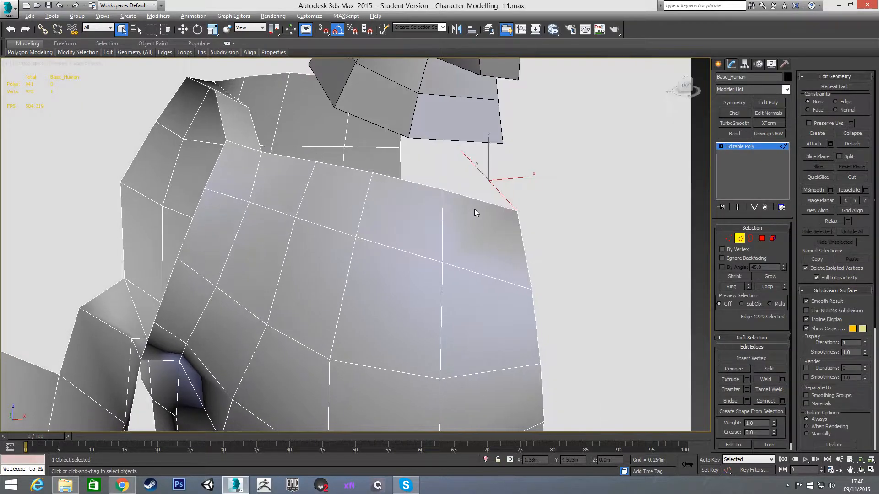
{"action": "key", "text": "1"}
{"action": "left_click", "coordinate": [460, 150]}
{"action": "key", "text": "Delete"}
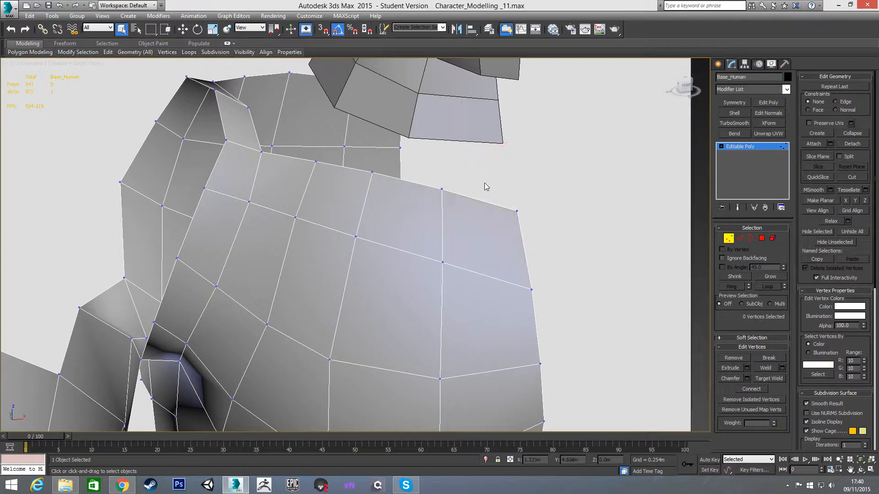
- Weld the overlapping vertices at the chest's upper centre-line corner and leave vertex editing
{"action": "left_click_drag", "start_coordinate": [499, 192], "coordinate": [537, 243]}
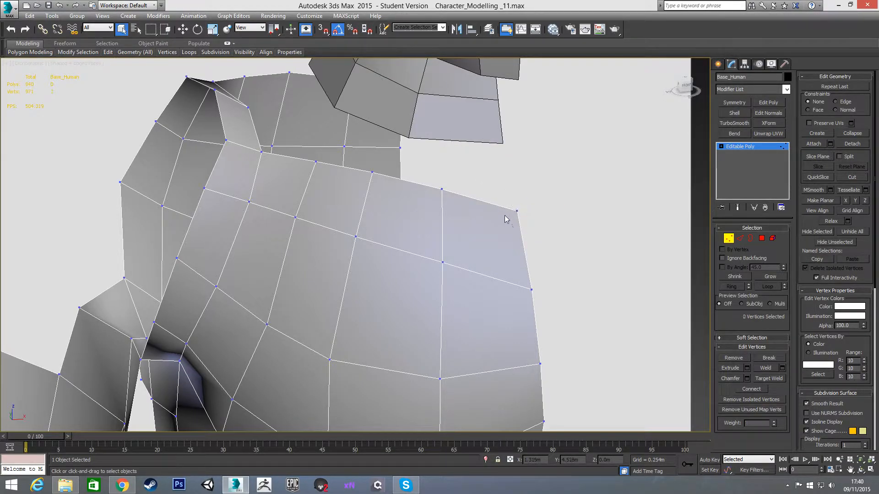
{"action": "left_click", "coordinate": [766, 368]}
{"action": "left_click_drag", "start_coordinate": [422, 178], "coordinate": [545, 248]}
{"action": "left_click_drag", "start_coordinate": [564, 308], "coordinate": [565, 308]}
{"action": "left_click", "coordinate": [579, 248]}
{"action": "scroll", "coordinate": [518, 245], "scroll_direction": "down", "scroll_amount": 4}
{"action": "middle_click_drag", "start_coordinate": [480, 234], "coordinate": [526, 186], "text": "alt"}
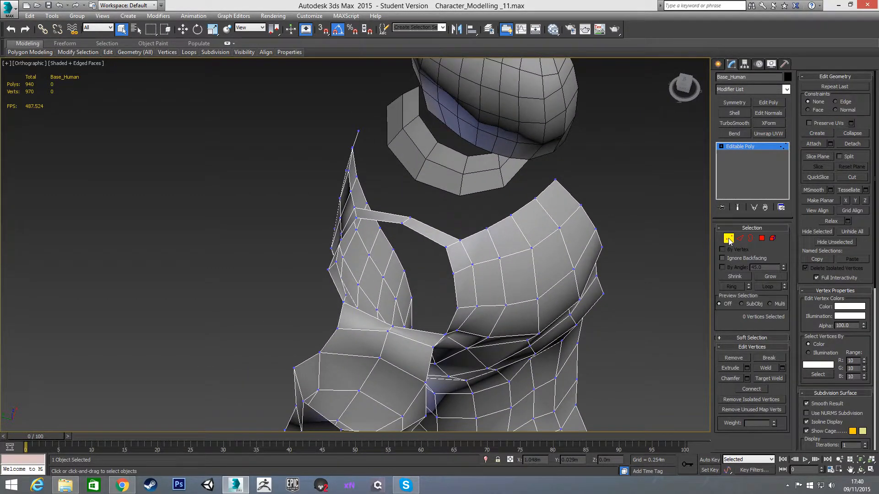
{"action": "left_click", "coordinate": [625, 192]}
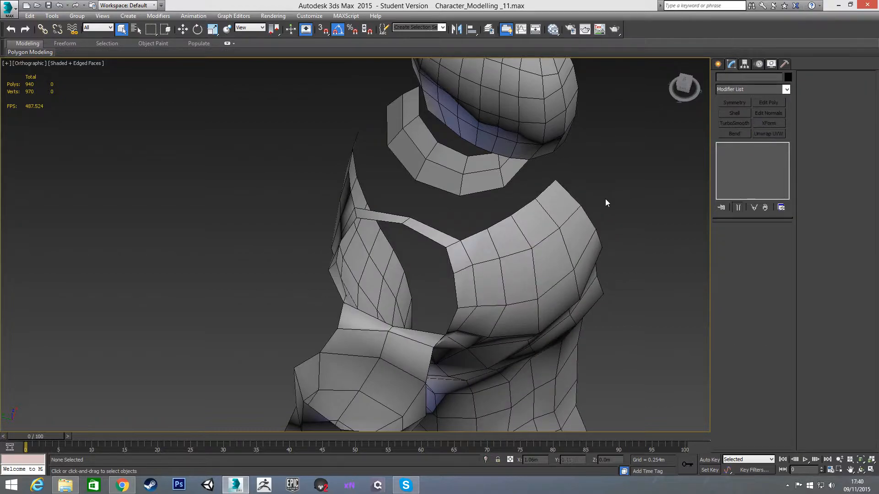
- Attach the neck piece to the Base_Human body mesh, and clear the selection
{"action": "left_click", "coordinate": [529, 215]}
{"action": "left_click", "coordinate": [813, 144]}
{"action": "left_click", "coordinate": [459, 165]}
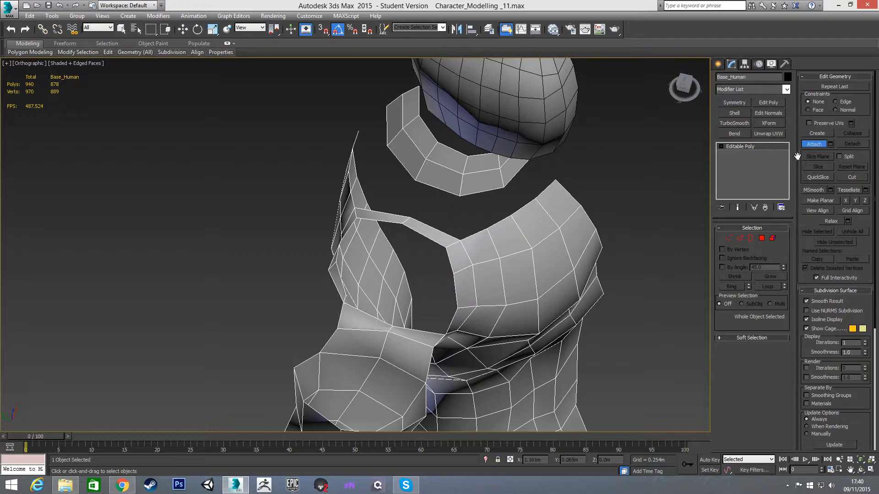
{"action": "left_click", "coordinate": [812, 145]}
{"action": "left_click", "coordinate": [611, 181]}
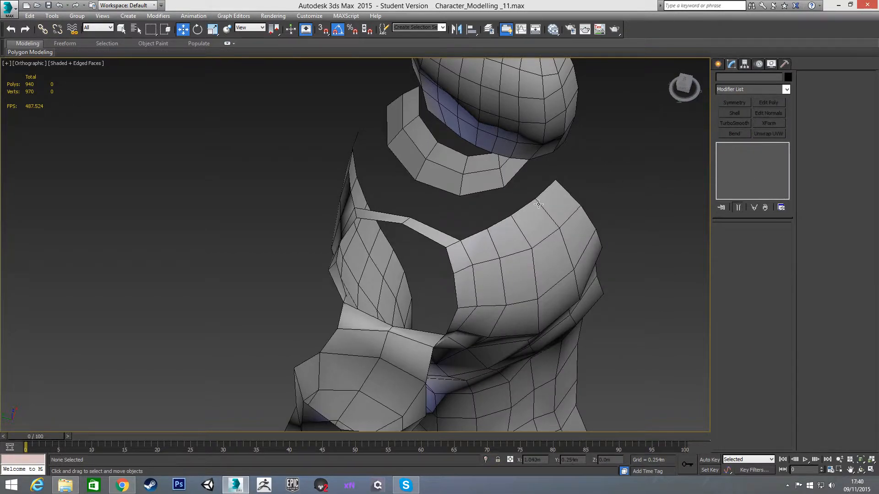
- Examine the gap between the neck and the torso from the left and in perspective against the reference images
{"action": "key", "text": "l"}
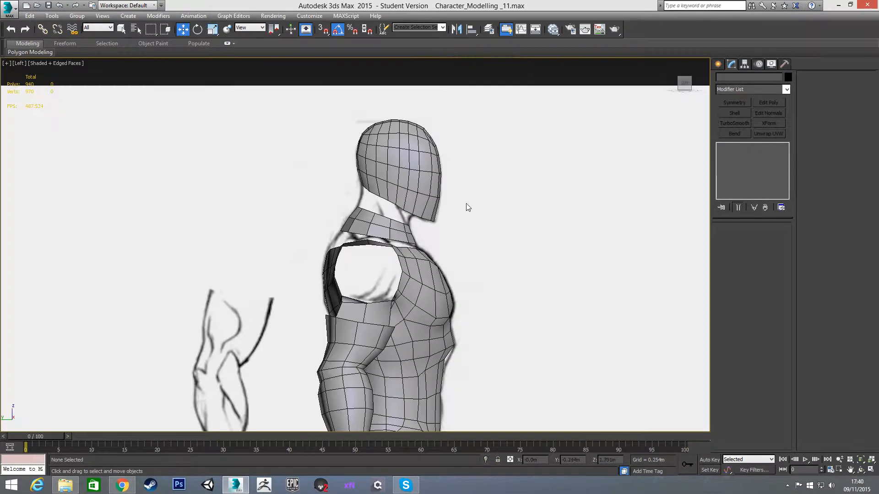
{"action": "scroll", "coordinate": [473, 204], "scroll_direction": "up", "scroll_amount": 8}
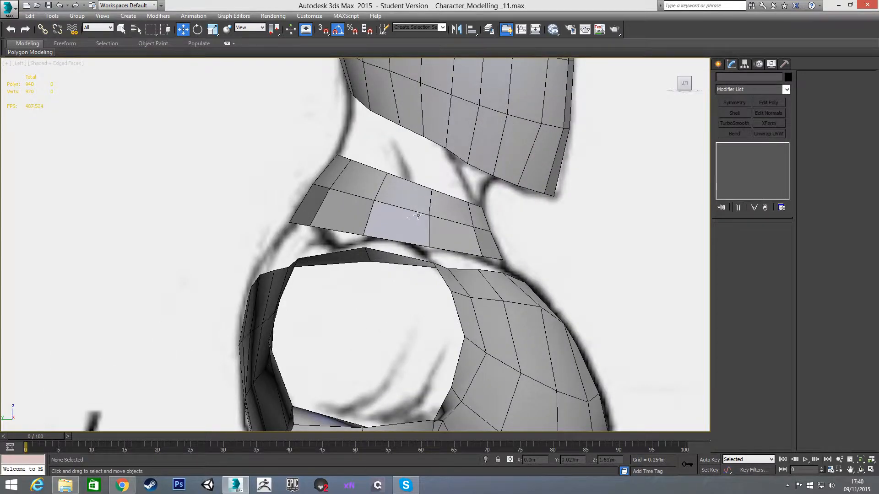
{"action": "scroll", "coordinate": [418, 207], "scroll_direction": "down", "scroll_amount": 5}
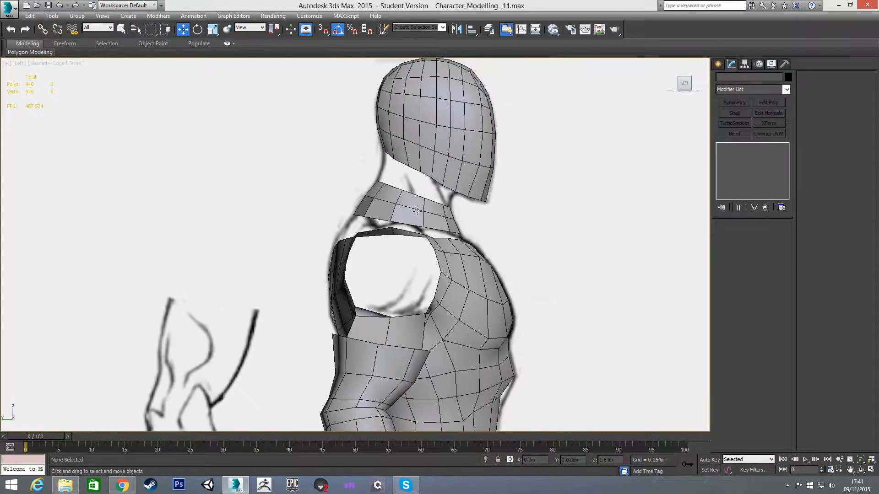
{"action": "middle_click_drag", "start_coordinate": [418, 207], "coordinate": [382, 249], "text": "alt"}
{"action": "middle_click_drag", "start_coordinate": [385, 329], "coordinate": [441, 153]}
{"action": "middle_click_drag", "start_coordinate": [434, 263], "coordinate": [461, 205]}
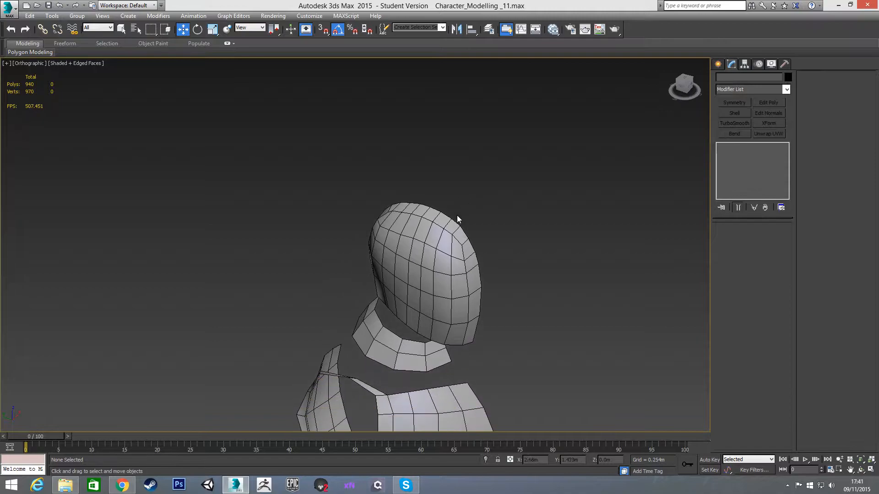
{"action": "key", "text": "p"}
{"action": "middle_click_drag", "start_coordinate": [419, 328], "coordinate": [443, 265]}
{"action": "scroll", "coordinate": [375, 300], "scroll_direction": "down", "scroll_amount": 10}
{"action": "scroll", "coordinate": [374, 301], "scroll_direction": "up", "scroll_amount": 15}
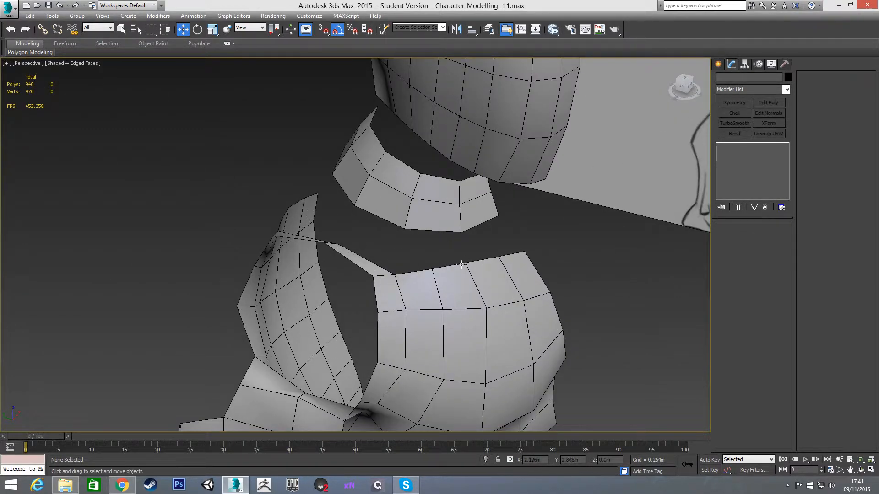
{"action": "scroll", "coordinate": [476, 279], "scroll_direction": "down", "scroll_amount": 15}
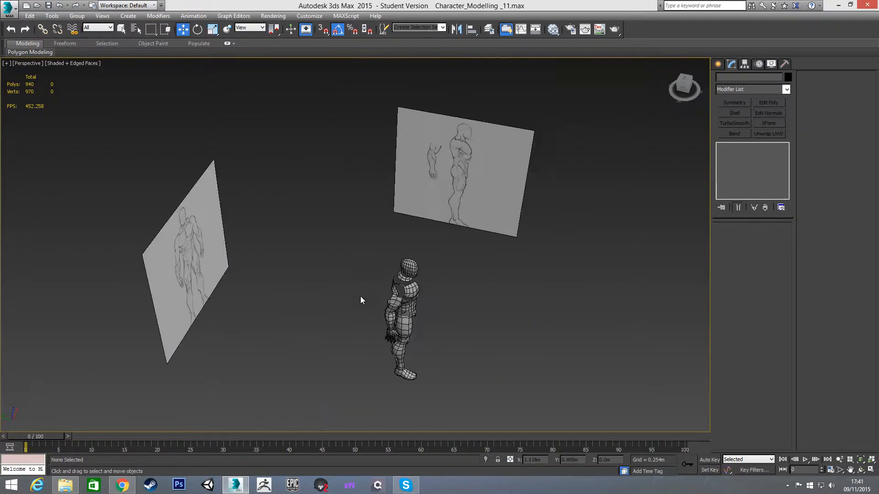
- Select the body mesh and start edge sub-object editing at the gap between the neck and the torso
{"action": "scroll", "coordinate": [396, 293], "scroll_direction": "up", "scroll_amount": 12}
{"action": "left_click", "coordinate": [423, 254]}
{"action": "middle_click_drag", "start_coordinate": [504, 263], "coordinate": [480, 252], "text": "alt"}
{"action": "scroll", "coordinate": [472, 299], "scroll_direction": "up", "scroll_amount": 5}
{"action": "middle_click_drag", "start_coordinate": [441, 283], "coordinate": [493, 244], "text": "alt"}
{"action": "mouse_move", "coordinate": [492, 193]}
{"action": "middle_mouse_down"}
{"action": "mouse_move", "coordinate": [486, 250]}
{"action": "mouse_move", "coordinate": [462, 247]}
{"action": "mouse_move", "coordinate": [451, 271]}
{"action": "middle_mouse_up"}
{"action": "scroll", "coordinate": [487, 249], "scroll_direction": "down", "scroll_amount": 3}
{"action": "key", "text": "z"}
{"action": "middle_click_drag", "start_coordinate": [375, 196], "coordinate": [403, 249]}
{"action": "scroll", "coordinate": [397, 162], "scroll_direction": "up", "scroll_amount": 3}
{"action": "middle_click_drag", "start_coordinate": [370, 145], "coordinate": [393, 186]}
{"action": "scroll", "coordinate": [384, 174], "scroll_direction": "up", "scroll_amount": 3}
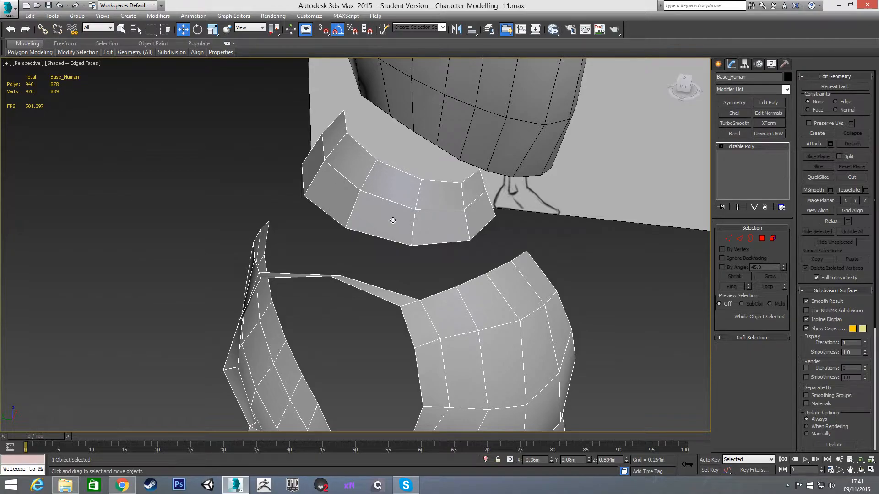
{"action": "left_click", "coordinate": [740, 239]}
{"action": "left_click", "coordinate": [428, 256]}
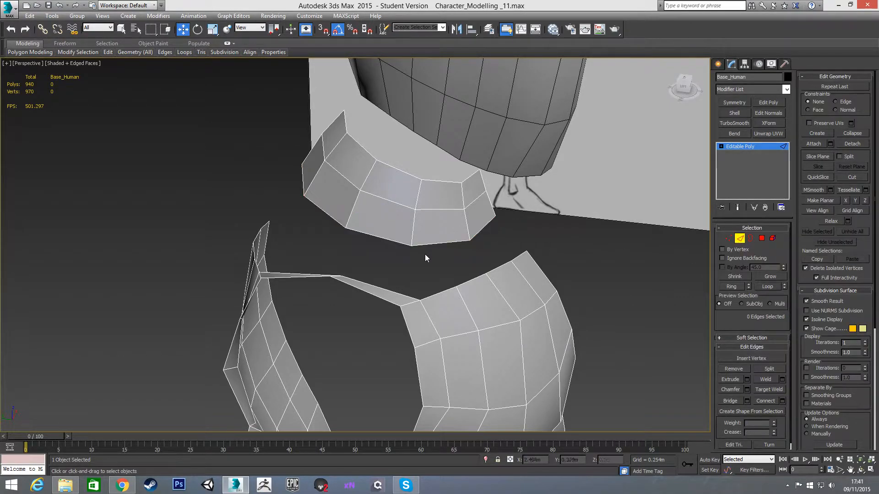
{"action": "mouse_move", "coordinate": [112, 57]}
{"action": "mouse_move", "coordinate": [17, 53]}
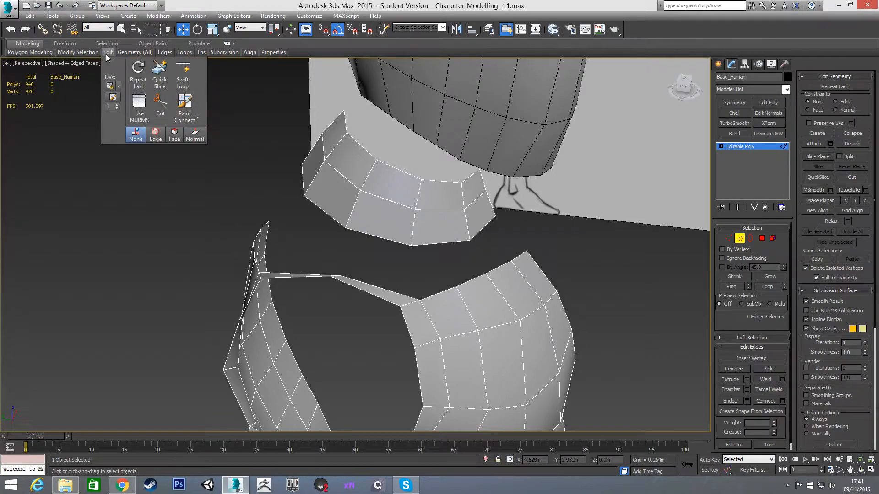
{"action": "mouse_move", "coordinate": [231, 49]}
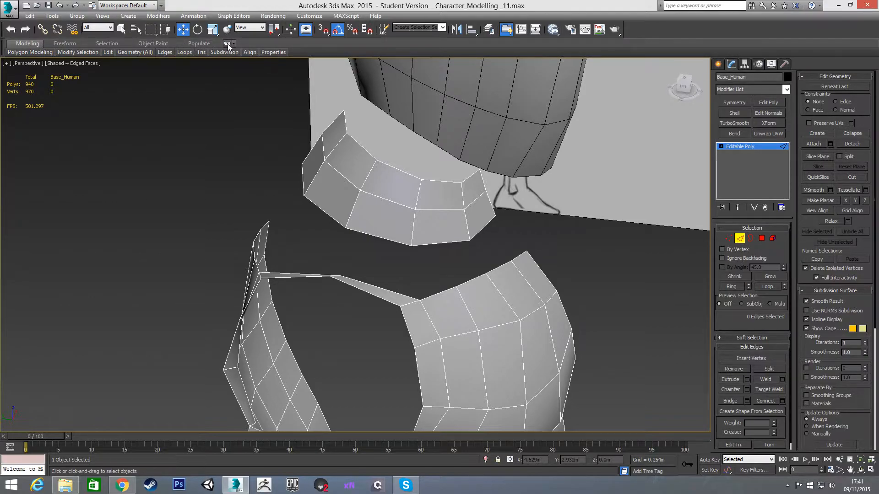
{"action": "left_click", "coordinate": [227, 44]}
{"action": "left_click", "coordinate": [230, 45]}
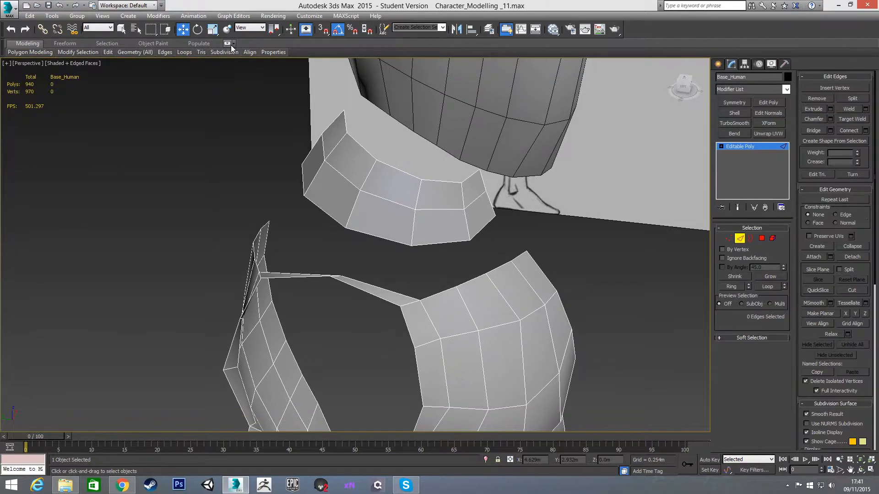
{"action": "left_click", "coordinate": [234, 43]}
{"action": "left_click", "coordinate": [235, 43]}
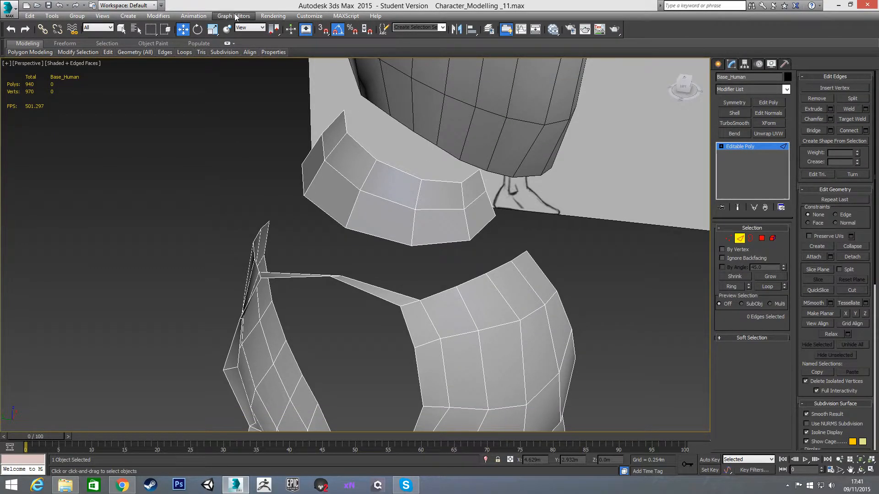
{"action": "left_click", "coordinate": [313, 17]}
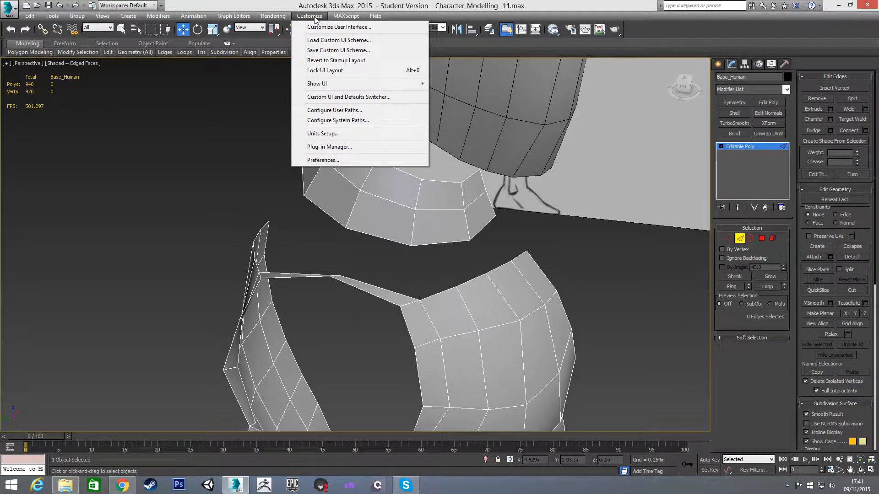
{"action": "mouse_move", "coordinate": [339, 18]}
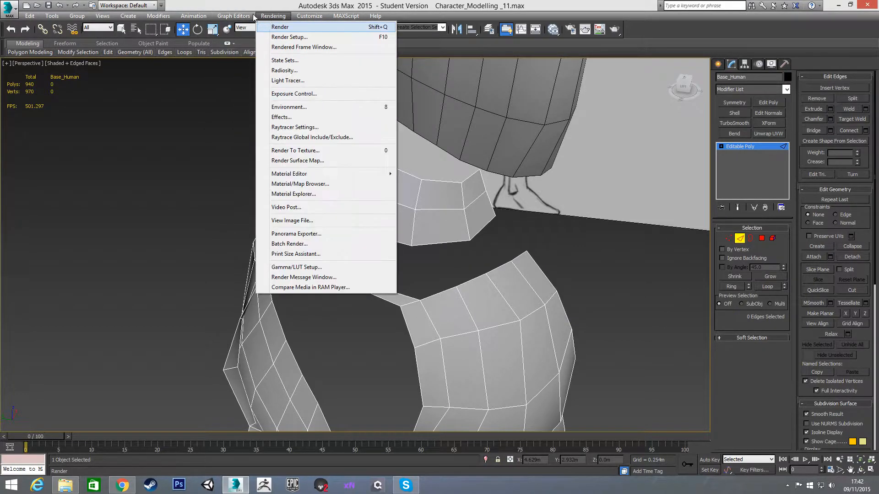
{"action": "mouse_move", "coordinate": [151, 15]}
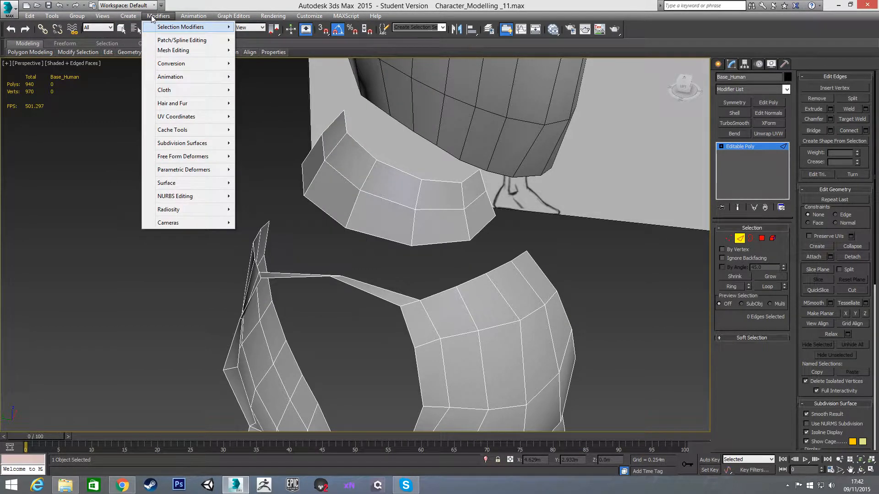
{"action": "mouse_move", "coordinate": [60, 18]}
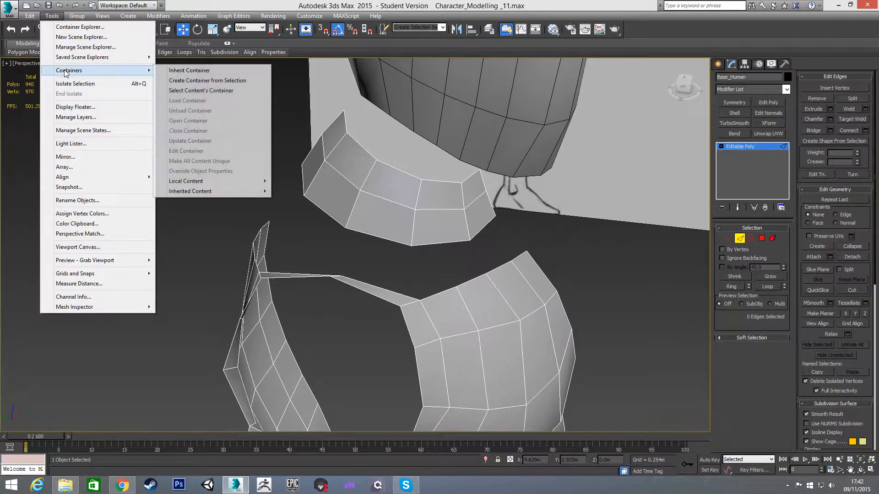
{"action": "left_click", "coordinate": [52, 16]}
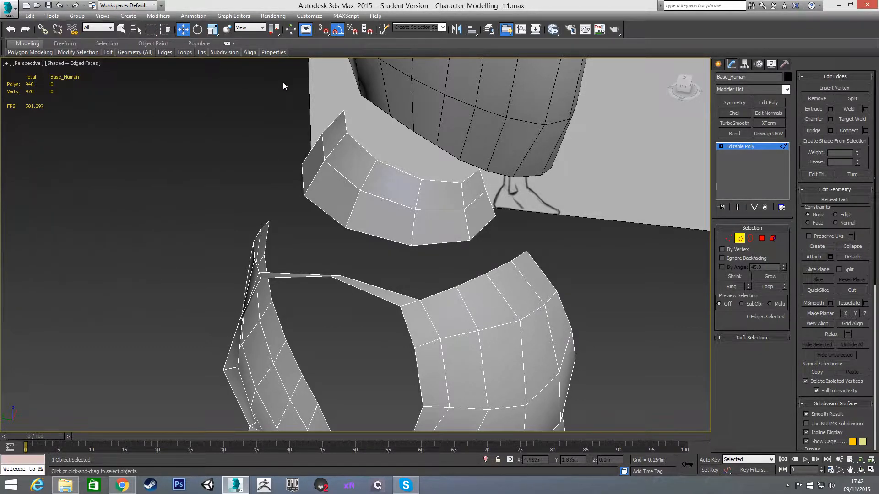
- Open the Customize Ribbon window and close it without making changes
{"action": "right_click", "coordinate": [309, 46]}
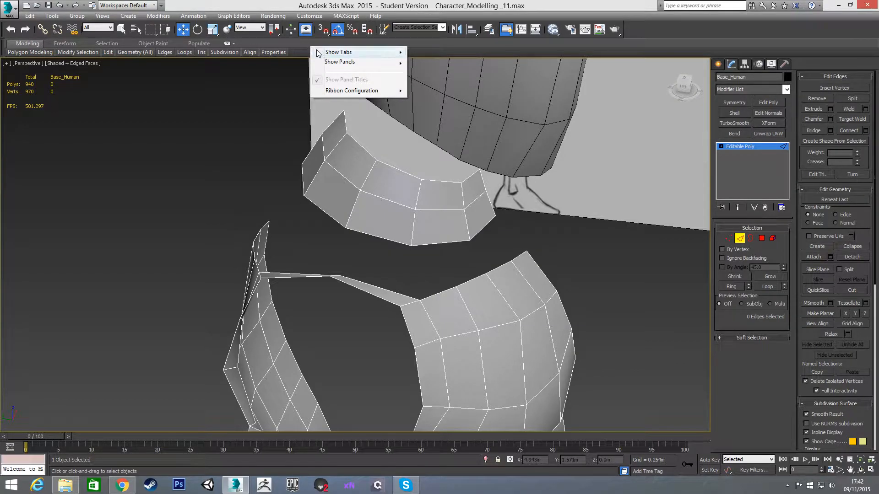
{"action": "mouse_move", "coordinate": [340, 94]}
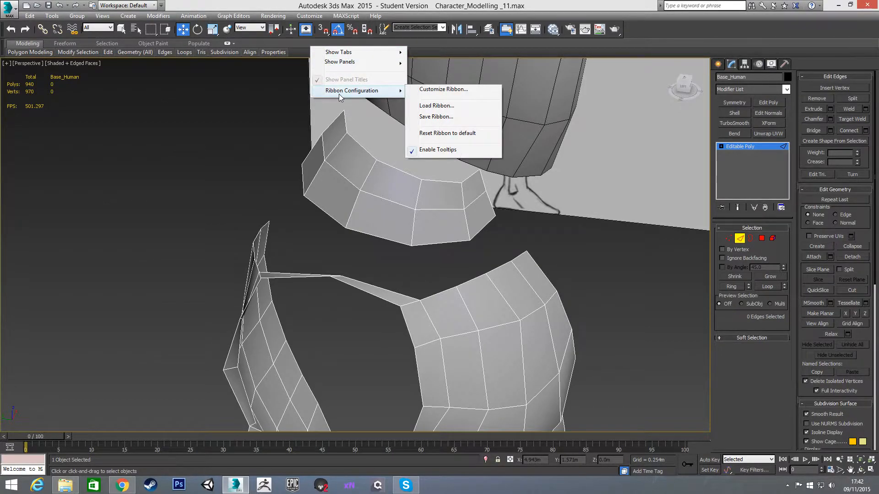
{"action": "left_click", "coordinate": [431, 90]}
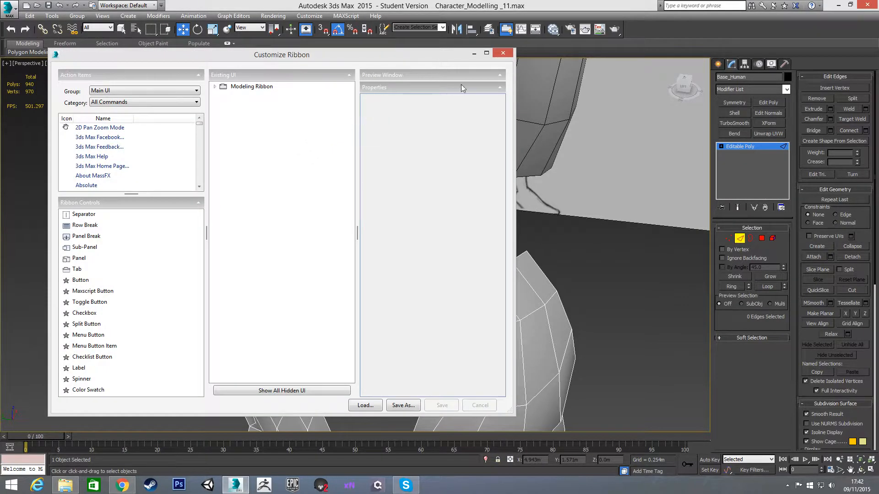
{"action": "left_click", "coordinate": [502, 54]}
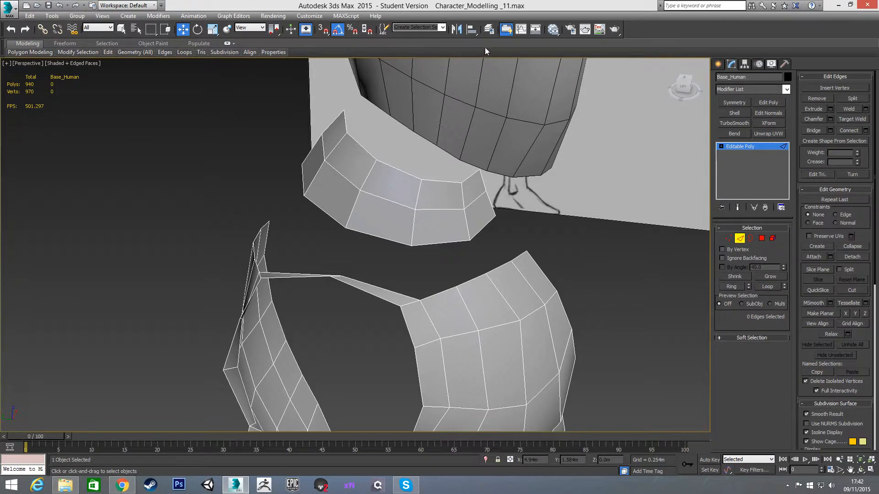
- Insert five vertical edge loops around the neck piece with Swift Loop, and clear the edge selection
{"action": "left_click", "coordinate": [506, 30]}
{"action": "left_click", "coordinate": [507, 30]}
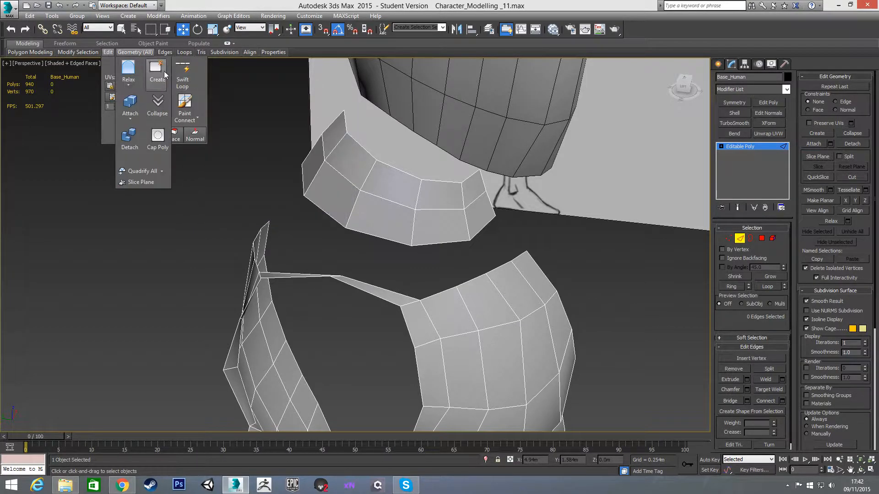
{"action": "left_click", "coordinate": [183, 73]}
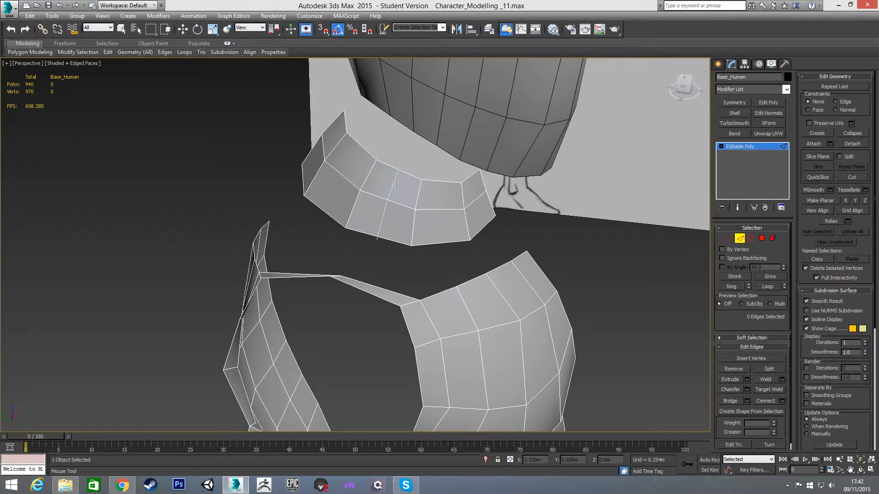
{"action": "left_click", "coordinate": [324, 148]}
{"action": "key", "text": "ctrl+z"}
{"action": "left_click", "coordinate": [322, 147]}
{"action": "key", "text": "ctrl+z"}
{"action": "left_click", "coordinate": [343, 169]}
{"action": "left_click", "coordinate": [389, 198]}
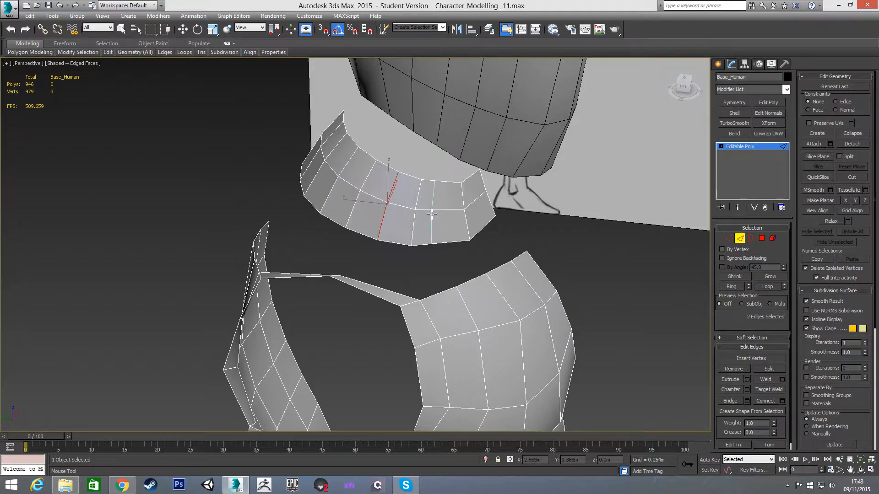
{"action": "left_click", "coordinate": [438, 213]}
{"action": "left_click", "coordinate": [478, 203]}
{"action": "key", "text": "w"}
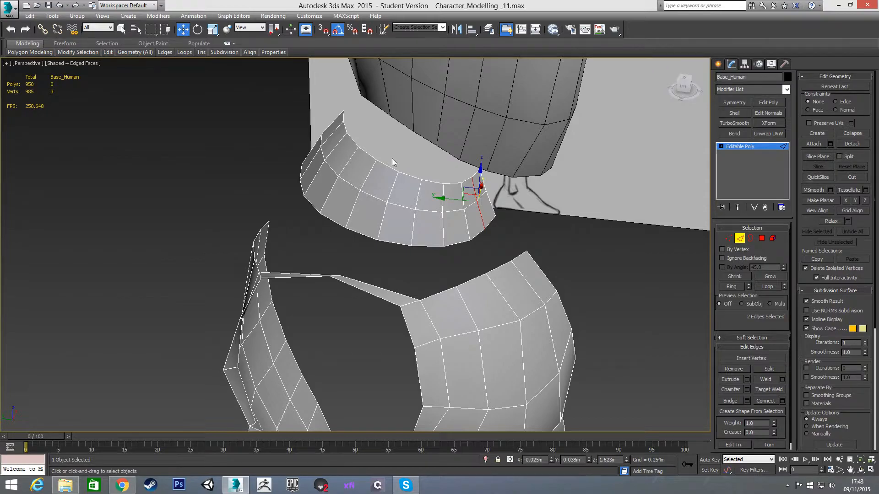
{"action": "left_click", "coordinate": [543, 230]}
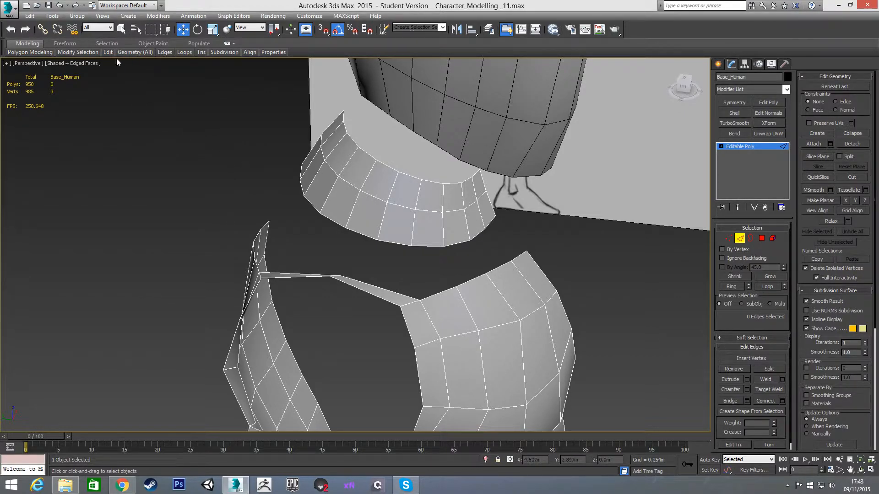
- Switch to vertex editing and compare the neck's lower-edge vertices with the top edge of the torso
{"action": "mouse_move", "coordinate": [345, 235]}
{"action": "middle_mouse_down", "text": "alt"}
{"action": "mouse_move", "coordinate": [358, 238]}
{"action": "mouse_move", "coordinate": [337, 242]}
{"action": "mouse_move", "coordinate": [385, 190]}
{"action": "mouse_move", "coordinate": [377, 236]}
{"action": "mouse_move", "coordinate": [340, 232]}
{"action": "middle_mouse_up", "text": "alt"}
{"action": "middle_click_drag", "start_coordinate": [608, 215], "coordinate": [358, 238]}
{"action": "scroll", "coordinate": [358, 237], "scroll_direction": "down", "scroll_amount": 5}
{"action": "scroll", "coordinate": [309, 248], "scroll_direction": "up", "scroll_amount": 5}
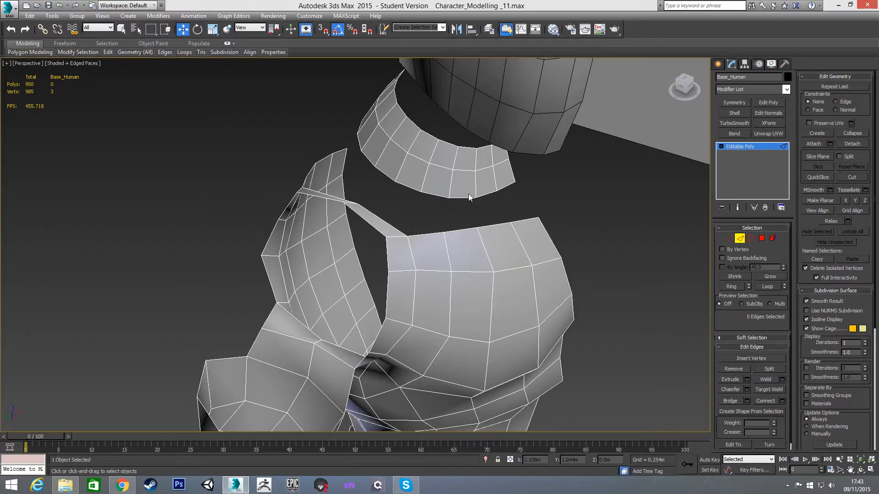
{"action": "middle_click_drag", "start_coordinate": [471, 194], "coordinate": [460, 209], "text": "alt"}
{"action": "key", "text": "1"}
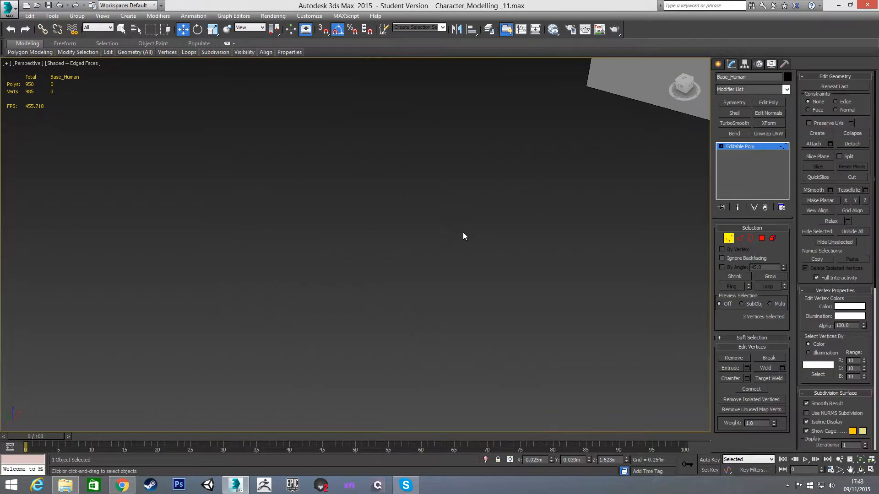
{"action": "key", "text": "z"}
{"action": "scroll", "coordinate": [457, 238], "scroll_direction": "down", "scroll_amount": 6}
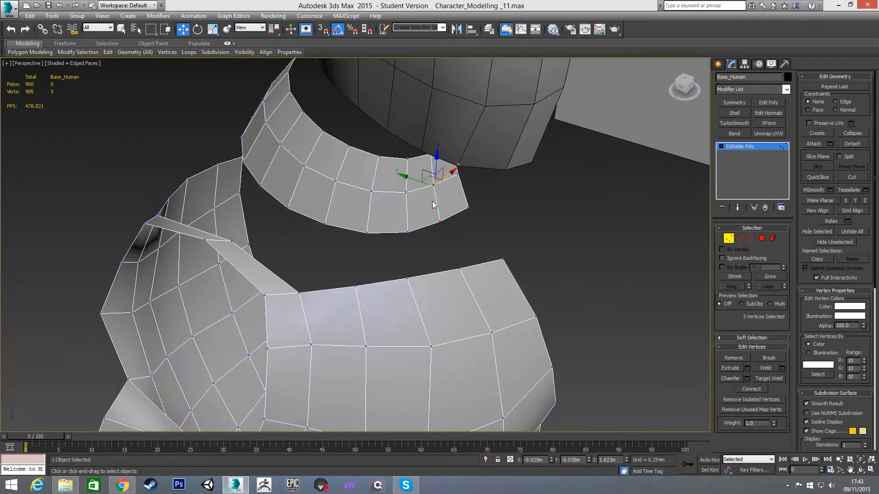
{"action": "middle_click_drag", "start_coordinate": [270, 417], "coordinate": [347, 381]}
{"action": "middle_click_drag", "start_coordinate": [425, 279], "coordinate": [347, 410]}
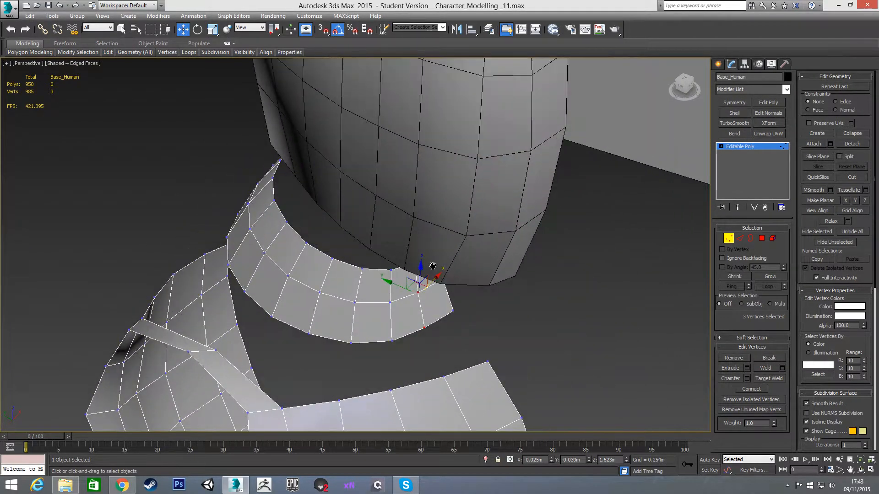
{"action": "middle_click_drag", "start_coordinate": [393, 331], "coordinate": [441, 250]}
{"action": "left_click", "coordinate": [471, 238]}
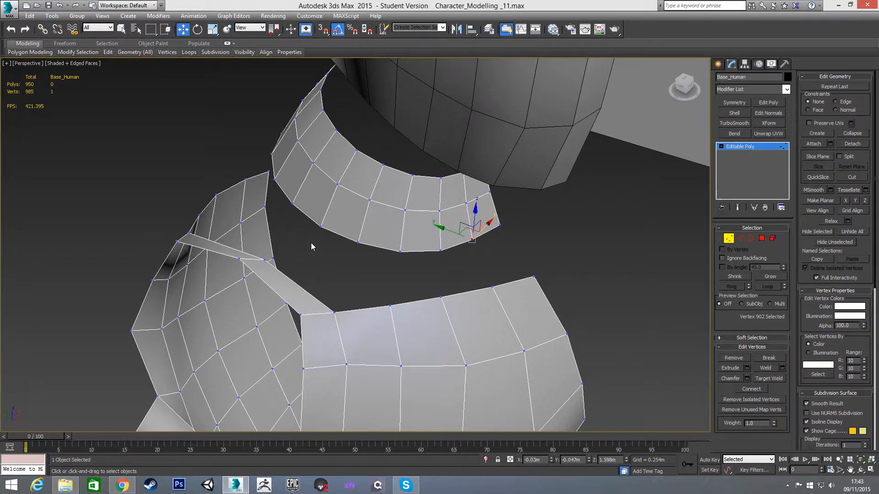
{"action": "left_click", "coordinate": [319, 226]}
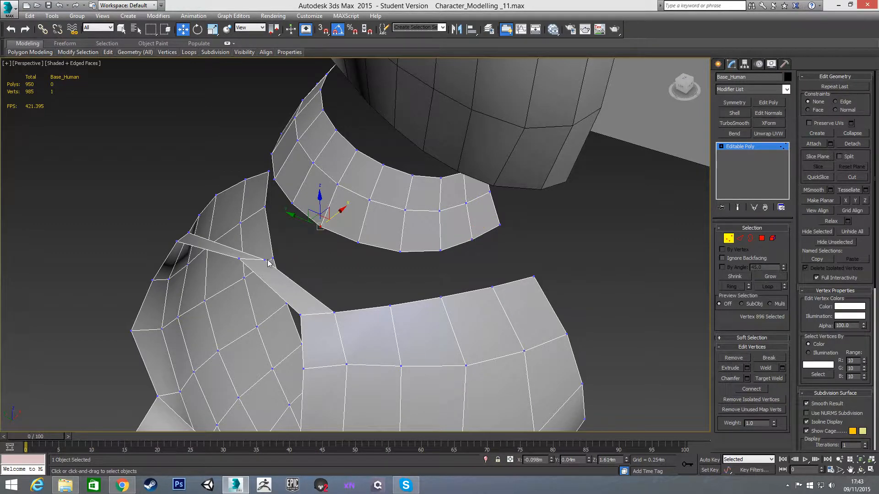
- In the left view, constrain movement to edges and slide the three vertices of the neck's middle column toward the back
{"action": "key", "text": "l"}
{"action": "scroll", "coordinate": [373, 207], "scroll_direction": "up", "scroll_amount": 8}
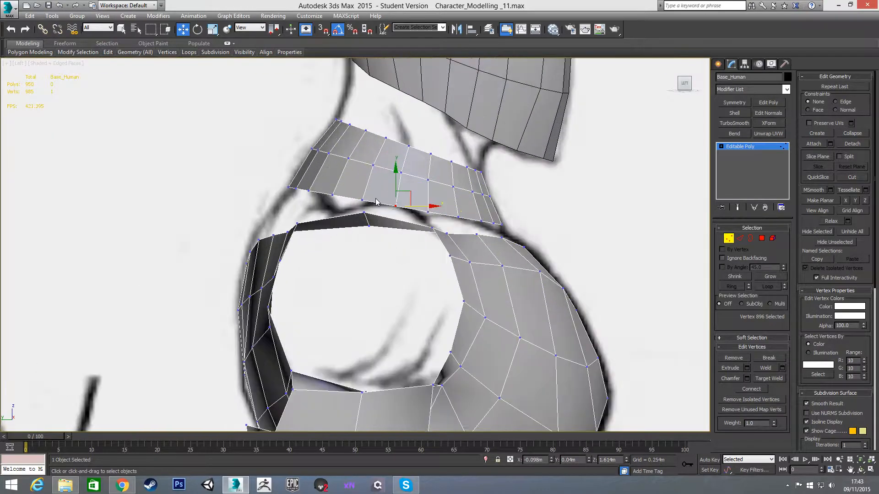
{"action": "middle_click_drag", "start_coordinate": [373, 207], "coordinate": [401, 213]}
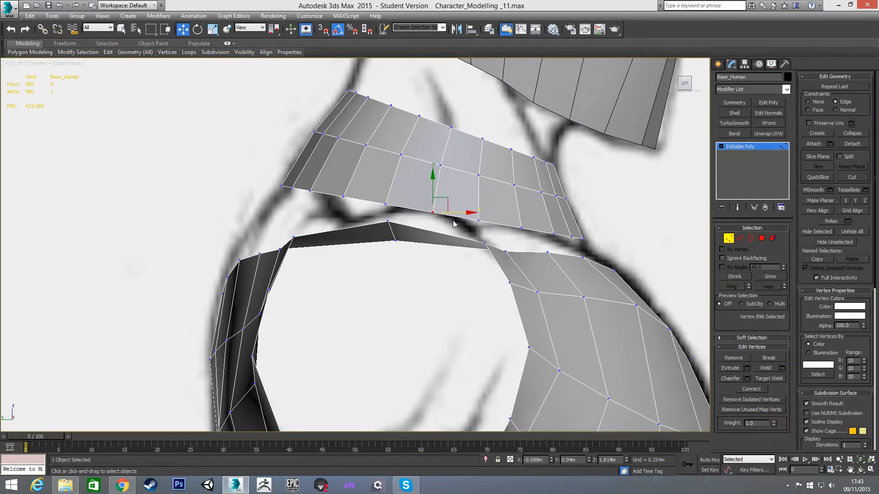
{"action": "left_click_drag", "start_coordinate": [459, 211], "coordinate": [431, 210]}
{"action": "left_click", "coordinate": [441, 164]}
{"action": "left_click_drag", "start_coordinate": [465, 166], "coordinate": [446, 164]}
{"action": "left_click", "coordinate": [452, 129]}
{"action": "left_click_drag", "start_coordinate": [465, 129], "coordinate": [450, 124]}
- Slide the vertices of the neighbouring side columns along their edges to even out the neck's column spacing
{"action": "left_click", "coordinate": [479, 176]}
{"action": "left_click_drag", "start_coordinate": [498, 179], "coordinate": [485, 176]}
{"action": "left_click_drag", "start_coordinate": [460, 207], "coordinate": [488, 214]}
{"action": "left_click_drag", "start_coordinate": [490, 149], "coordinate": [491, 134]}
{"action": "mouse_move", "coordinate": [411, 110]}
{"action": "left_mouse_down"}
{"action": "mouse_move", "coordinate": [426, 128]}
{"action": "mouse_move", "coordinate": [425, 114]}
{"action": "left_mouse_up"}
{"action": "left_click_drag", "start_coordinate": [395, 147], "coordinate": [411, 154]}
{"action": "mouse_move", "coordinate": [373, 195]}
{"action": "left_mouse_down"}
{"action": "mouse_move", "coordinate": [395, 218]}
{"action": "mouse_move", "coordinate": [394, 202]}
{"action": "mouse_move", "coordinate": [351, 216]}
{"action": "mouse_move", "coordinate": [358, 198]}
{"action": "left_mouse_up"}
{"action": "left_click_drag", "start_coordinate": [376, 156], "coordinate": [383, 145]}
{"action": "mouse_move", "coordinate": [380, 98]}
{"action": "left_mouse_down"}
{"action": "mouse_move", "coordinate": [402, 113]}
{"action": "mouse_move", "coordinate": [409, 104]}
{"action": "left_mouse_up"}
{"action": "mouse_move", "coordinate": [453, 166]}
{"action": "middle_mouse_down", "text": "alt"}
{"action": "mouse_move", "coordinate": [449, 217]}
{"action": "mouse_move", "coordinate": [430, 236]}
{"action": "mouse_move", "coordinate": [467, 235]}
{"action": "mouse_move", "coordinate": [459, 238]}
{"action": "middle_mouse_up", "text": "alt"}
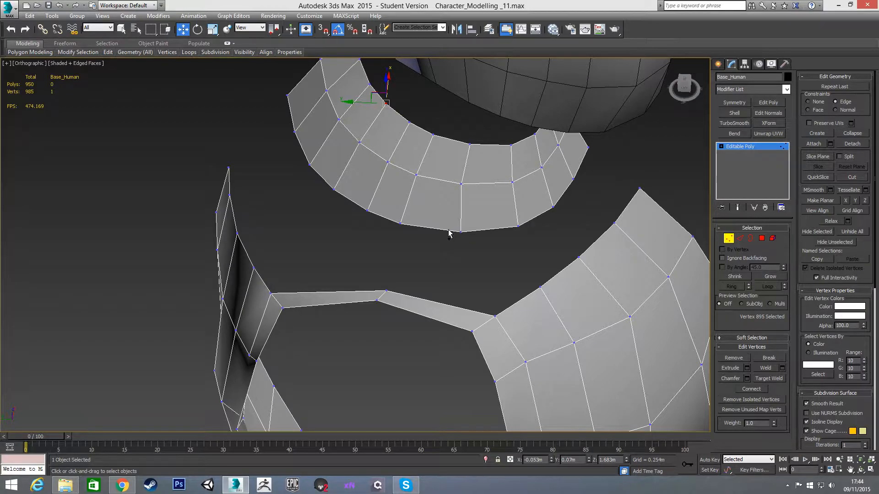
- In the left view, slide the upper-edge vertices at the rear of the neck toward the nape
{"action": "left_click", "coordinate": [447, 233]}
{"action": "key", "text": "l"}
{"action": "scroll", "coordinate": [369, 153], "scroll_direction": "up", "scroll_amount": 6}
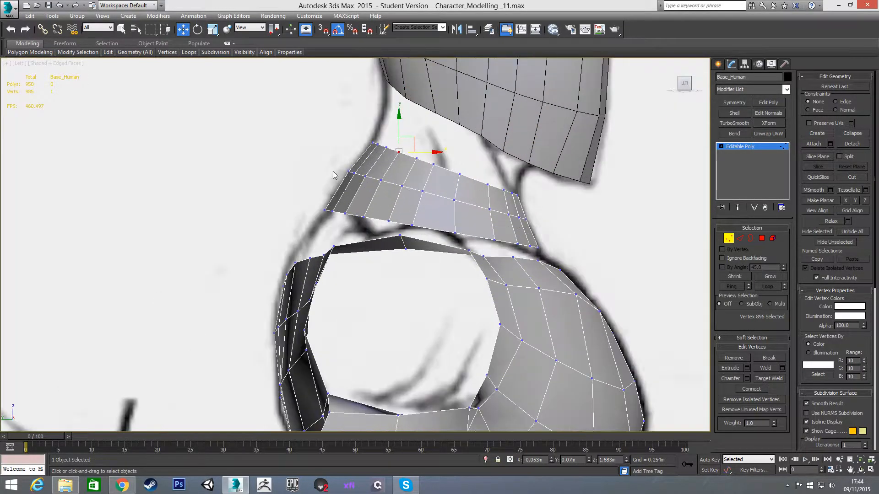
{"action": "scroll", "coordinate": [369, 152], "scroll_direction": "up", "scroll_amount": 3}
{"action": "left_click", "coordinate": [407, 153]}
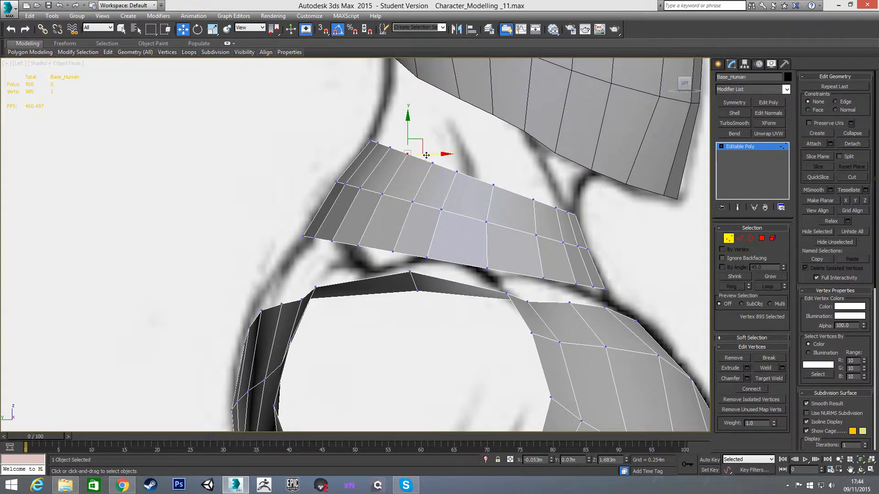
{"action": "mouse_move", "coordinate": [418, 171]}
{"action": "left_mouse_down"}
{"action": "mouse_move", "coordinate": [417, 147]}
{"action": "mouse_move", "coordinate": [413, 156]}
{"action": "left_mouse_up"}
{"action": "left_click", "coordinate": [373, 143], "text": "alt"}
{"action": "left_click", "coordinate": [379, 148], "text": "alt"}
{"action": "left_click", "coordinate": [426, 138]}
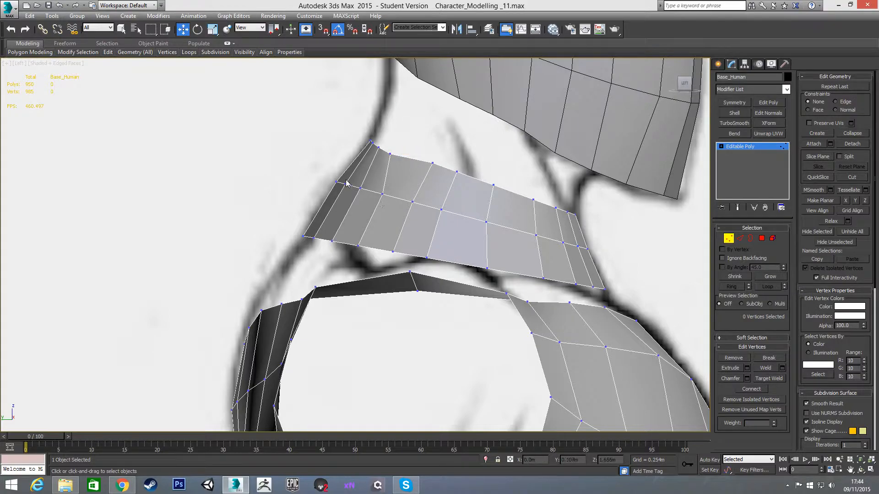
- Slide the rear vertices of the neck's middle row and lower edge toward the nape
{"action": "left_click_drag", "start_coordinate": [369, 197], "coordinate": [368, 196]}
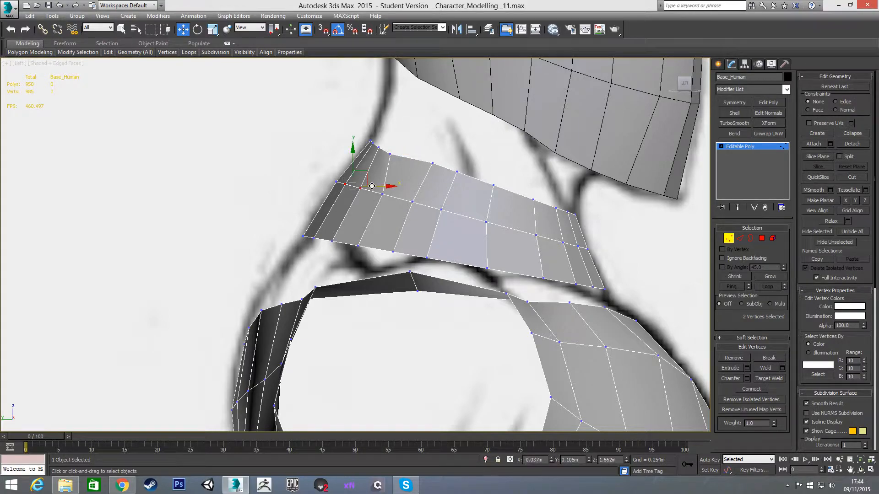
{"action": "left_click", "coordinate": [340, 183], "text": "alt"}
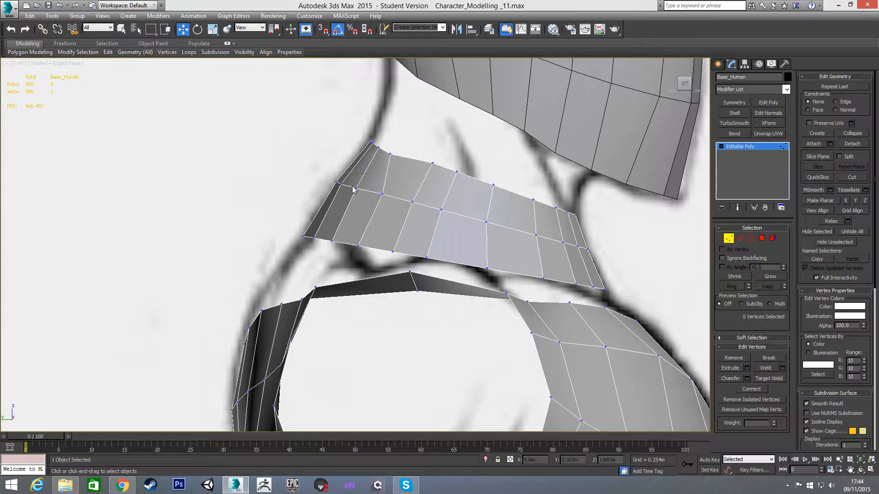
{"action": "mouse_move", "coordinate": [379, 186]}
{"action": "left_mouse_down"}
{"action": "mouse_move", "coordinate": [371, 186]}
{"action": "mouse_move", "coordinate": [391, 196]}
{"action": "left_mouse_up"}
{"action": "left_click", "coordinate": [371, 201]}
{"action": "left_click_drag", "start_coordinate": [365, 253], "coordinate": [318, 250]}
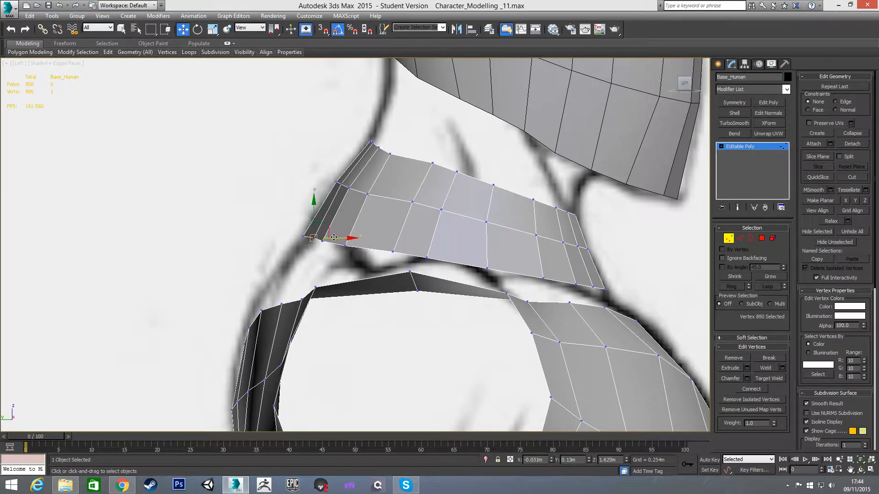
- Move four vertices on the side of the neck's lower edge outward along X by about 0.005 to 0.006 m
{"action": "middle_click_drag", "start_coordinate": [333, 237], "coordinate": [297, 279], "text": "alt"}
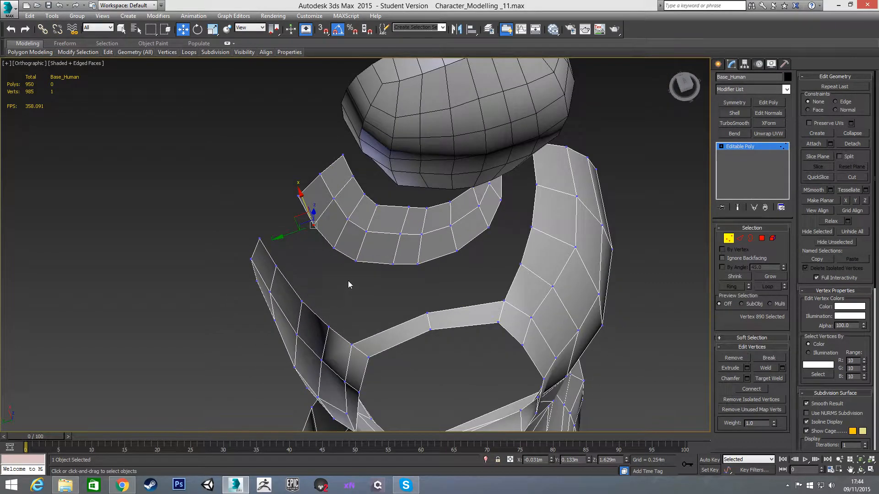
{"action": "left_click", "coordinate": [356, 262]}
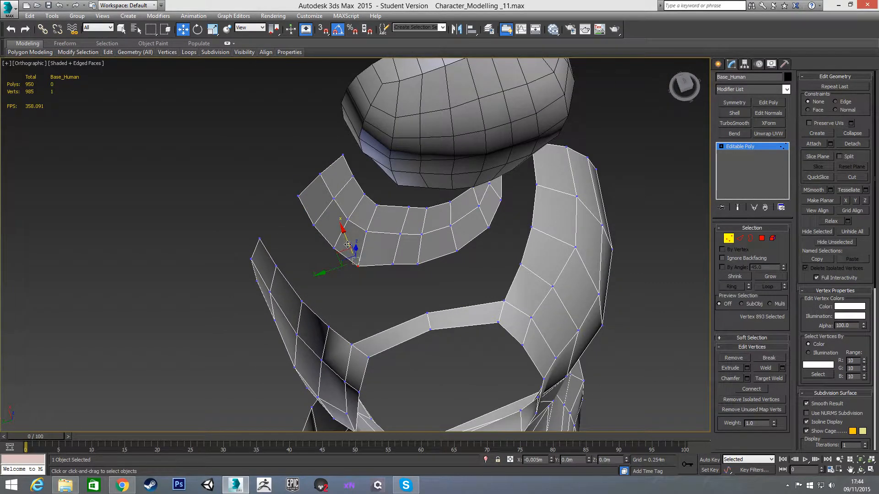
{"action": "left_click", "coordinate": [395, 270]}
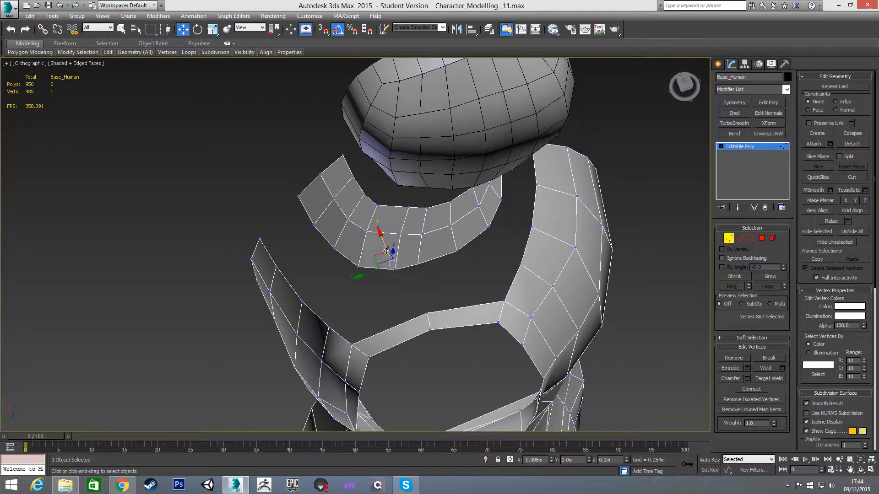
{"action": "left_click", "coordinate": [418, 266]}
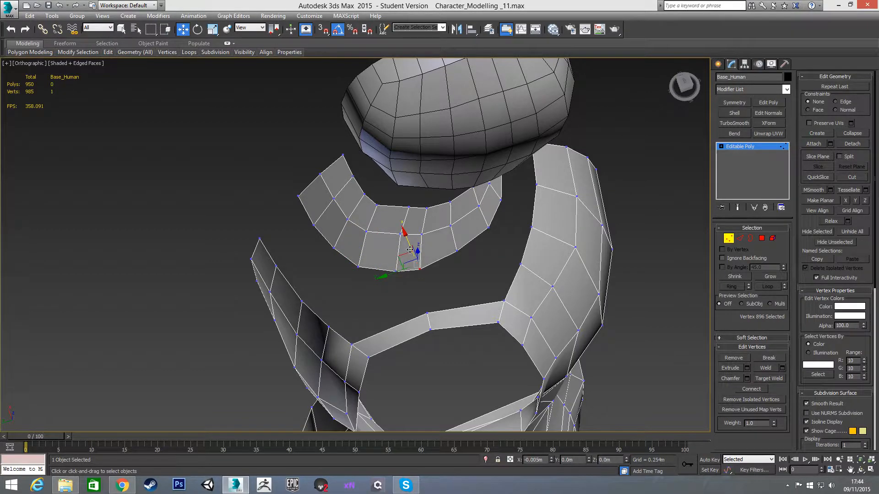
{"action": "left_click", "coordinate": [456, 251]}
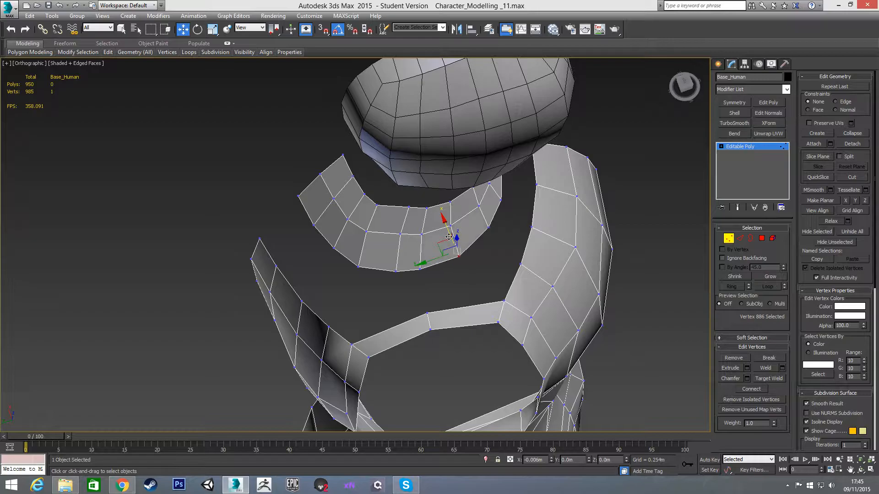
{"action": "middle_click_drag", "start_coordinate": [487, 250], "coordinate": [462, 253], "text": "alt"}
- In the front view, slide the lower and middle vertices nearest the neck's centre line outward along their edges
{"action": "left_click", "coordinate": [452, 245]}
{"action": "key", "text": "f"}
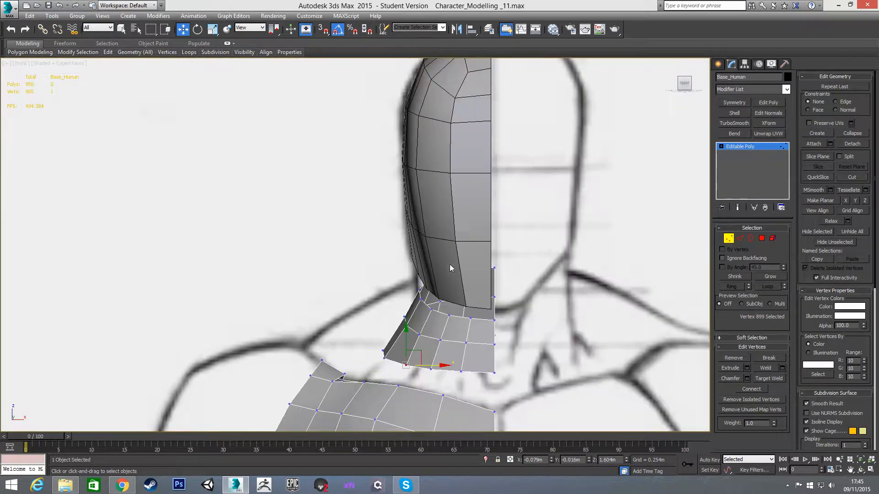
{"action": "scroll", "coordinate": [458, 196], "scroll_direction": "up", "scroll_amount": 2}
{"action": "scroll", "coordinate": [458, 196], "scroll_direction": "up", "scroll_amount": 2}
{"action": "left_click", "coordinate": [553, 234]}
{"action": "left_click_drag", "start_coordinate": [583, 235], "coordinate": [569, 226]}
{"action": "left_click", "coordinate": [560, 192]}
{"action": "left_click_drag", "start_coordinate": [582, 194], "coordinate": [577, 194]}
{"action": "left_click", "coordinate": [511, 231]}
{"action": "left_click_drag", "start_coordinate": [540, 231], "coordinate": [520, 227]}
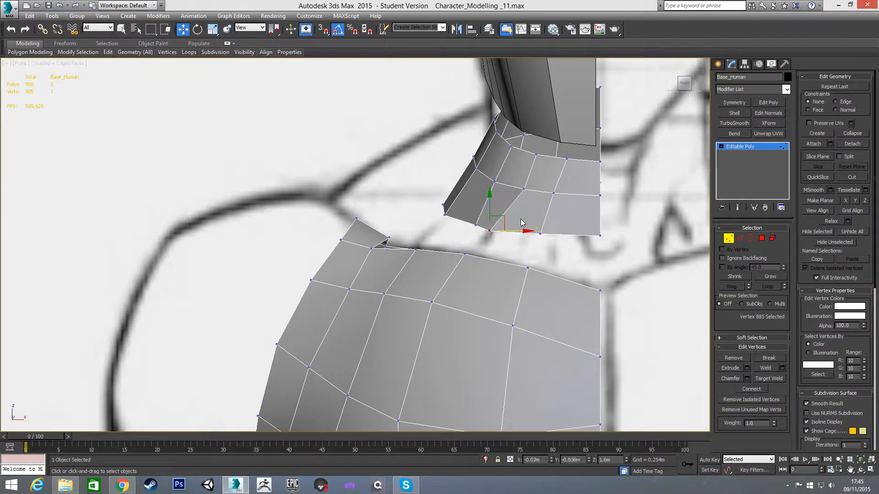
- Slide the remaining front vertices of the neck's middle row and lower edge outward toward the shoulder
{"action": "left_click", "coordinate": [525, 190]}
{"action": "mouse_move", "coordinate": [550, 189]}
{"action": "left_mouse_down"}
{"action": "mouse_move", "coordinate": [537, 190]}
{"action": "mouse_move", "coordinate": [545, 189]}
{"action": "left_mouse_up"}
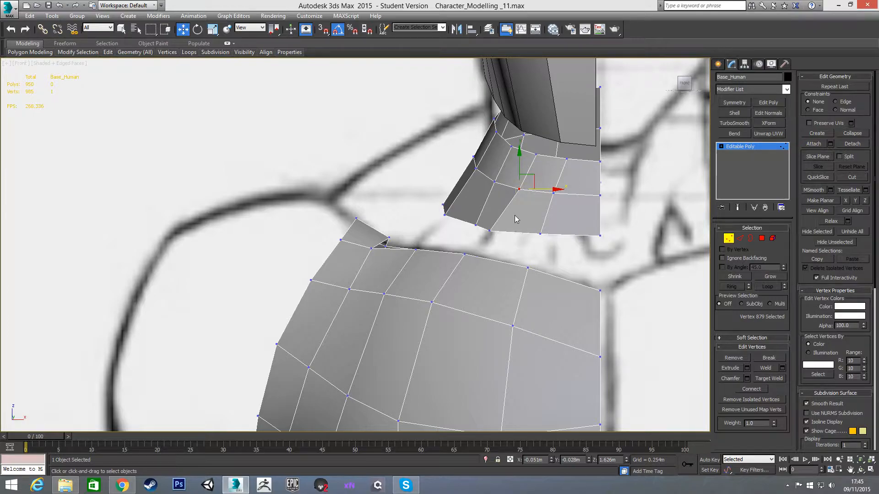
{"action": "left_click", "coordinate": [476, 225]}
{"action": "left_click_drag", "start_coordinate": [500, 226], "coordinate": [475, 226]}
{"action": "left_click", "coordinate": [495, 183]}
{"action": "left_click_drag", "start_coordinate": [520, 183], "coordinate": [512, 182]}
{"action": "left_click", "coordinate": [445, 215]}
{"action": "left_click_drag", "start_coordinate": [468, 216], "coordinate": [464, 215]}
{"action": "middle_click_drag", "start_coordinate": [441, 204], "coordinate": [472, 255], "text": "alt"}
- Switch to edge editing and bridge the rear edges of the neck's lower border to the top edges of the torso's back
{"action": "key", "text": "2"}
{"action": "scroll", "coordinate": [500, 220], "scroll_direction": "down", "scroll_amount": 3}
{"action": "mouse_move", "coordinate": [537, 243]}
{"action": "middle_mouse_down"}
{"action": "mouse_move", "coordinate": [505, 219]}
{"action": "mouse_move", "coordinate": [497, 231]}
{"action": "mouse_move", "coordinate": [532, 245]}
{"action": "middle_mouse_up"}
{"action": "middle_click_drag", "start_coordinate": [429, 247], "coordinate": [491, 209], "text": "alt"}
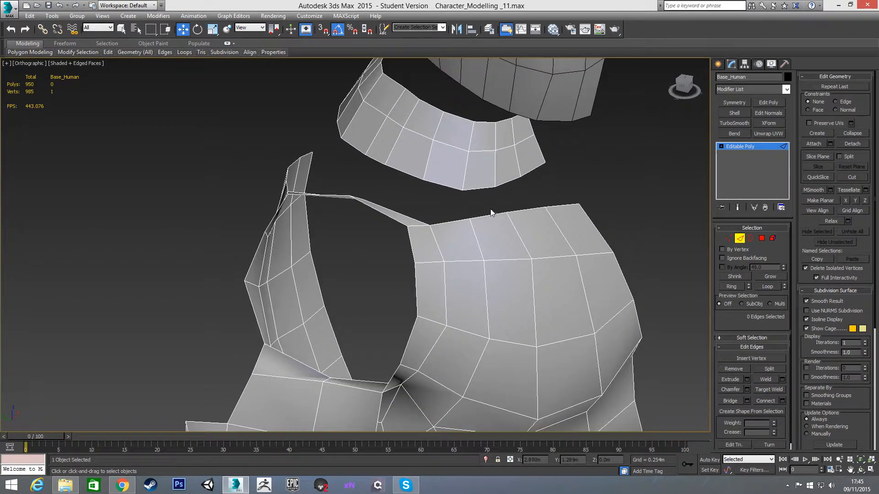
{"action": "double_click", "coordinate": [531, 172]}
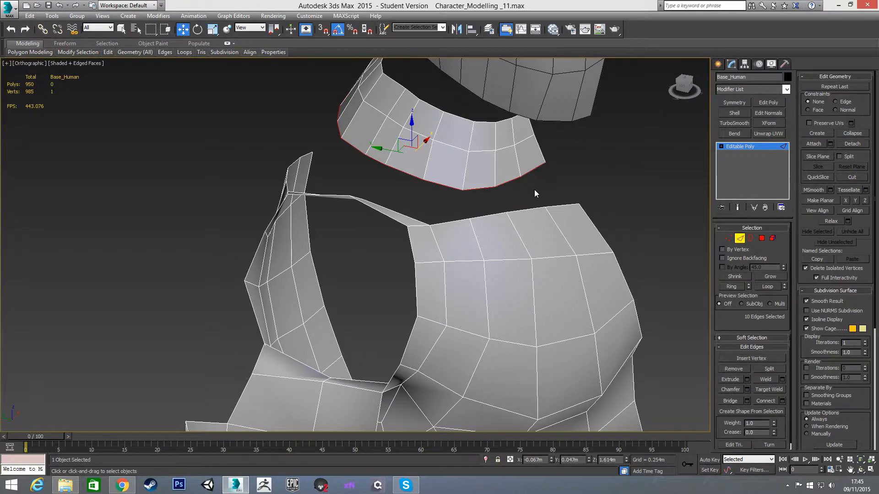
{"action": "left_click", "coordinate": [552, 199]}
{"action": "middle_click_drag", "start_coordinate": [374, 185], "coordinate": [548, 155], "text": "alt"}
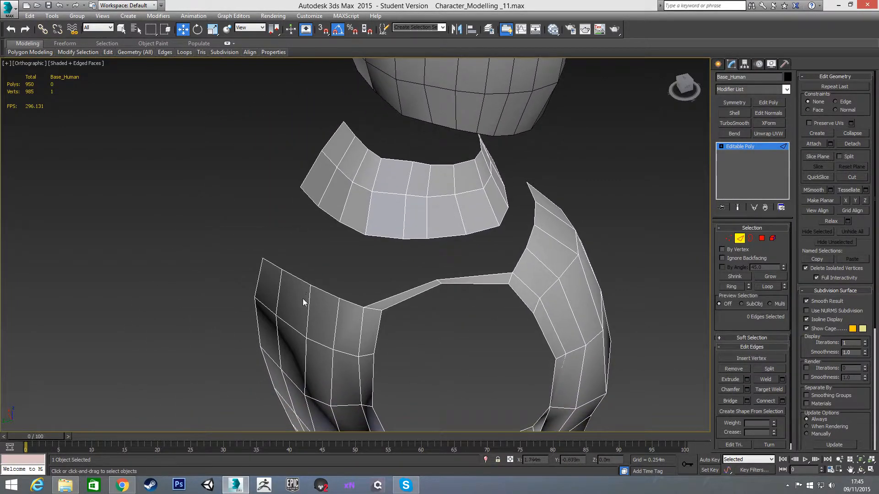
{"action": "left_click", "coordinate": [734, 401]}
{"action": "left_click", "coordinate": [306, 196]}
{"action": "left_click", "coordinate": [303, 283]}
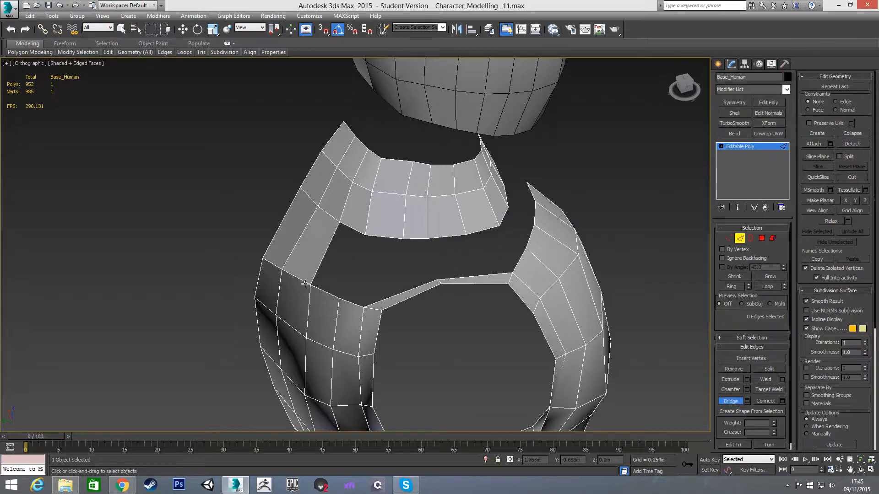
{"action": "left_click", "coordinate": [351, 229]}
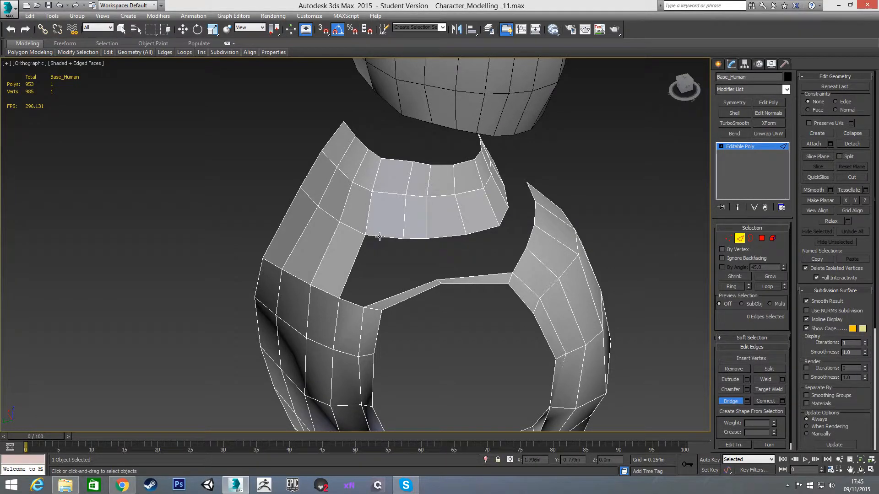
{"action": "left_click", "coordinate": [351, 303]}
- Bridge the neck's lower border to the torso edges above the arm opening, closing the side gap over the shoulder
{"action": "left_click", "coordinate": [397, 293]}
{"action": "left_click", "coordinate": [414, 238]}
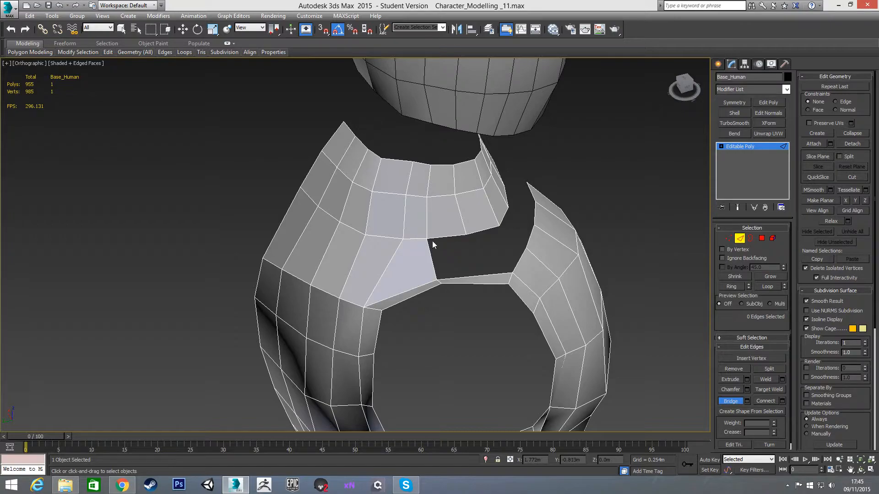
{"action": "left_click", "coordinate": [460, 278]}
{"action": "left_click", "coordinate": [517, 257]}
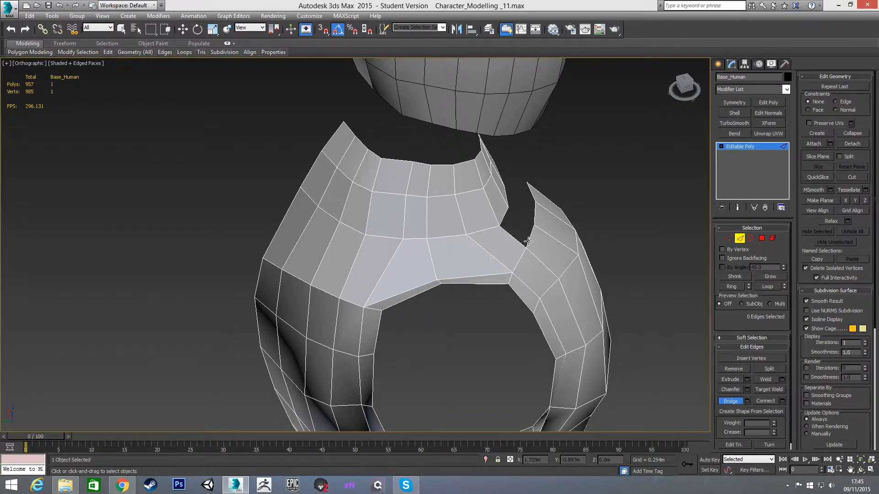
- Bridge the remaining front edges of the neck's lower border to the chest, then leave edge editing with the body still selected
{"action": "middle_click_drag", "start_coordinate": [486, 223], "coordinate": [529, 224], "text": "alt"}
{"action": "left_click", "coordinate": [550, 235]}
{"action": "left_click", "coordinate": [565, 193]}
{"action": "left_click", "coordinate": [591, 232]}
{"action": "key", "text": "w"}
{"action": "right_click", "coordinate": [620, 188]}
{"action": "left_click", "coordinate": [606, 178]}
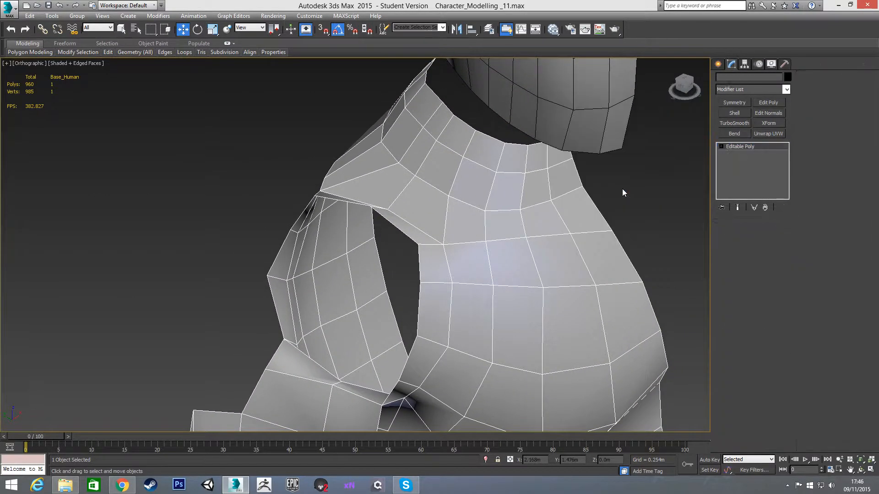
{"action": "right_click", "coordinate": [609, 189]}
{"action": "left_click", "coordinate": [582, 227]}
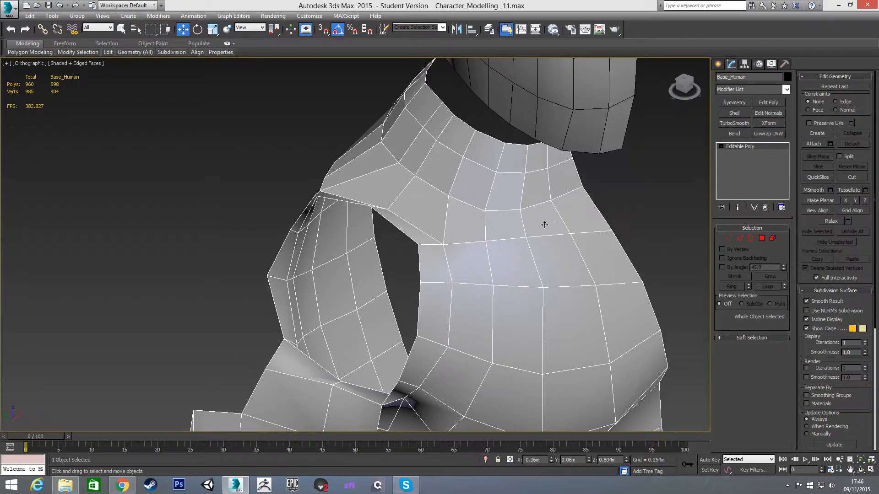
- Select the ring of edges across the bridged strip between neck and torso and connect it with a new edge loop
{"action": "key", "text": "l"}
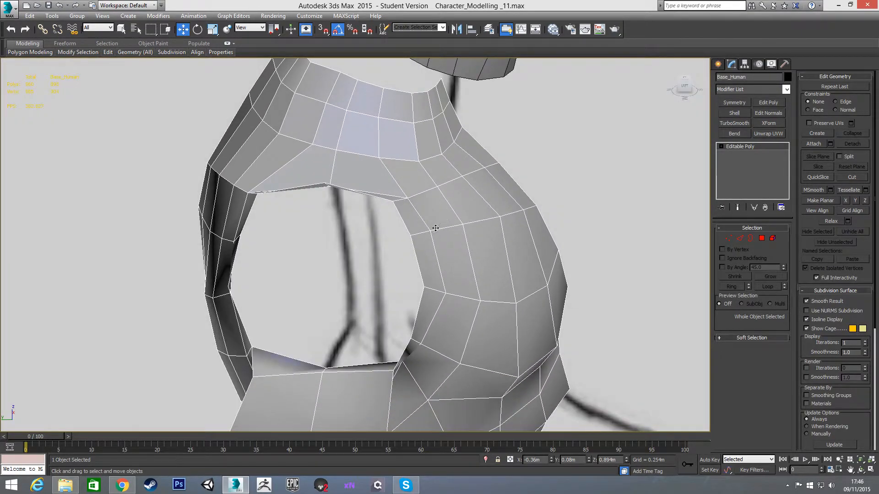
{"action": "scroll", "coordinate": [262, 250], "scroll_direction": "down", "scroll_amount": 8}
{"action": "scroll", "coordinate": [298, 198], "scroll_direction": "up", "scroll_amount": 12}
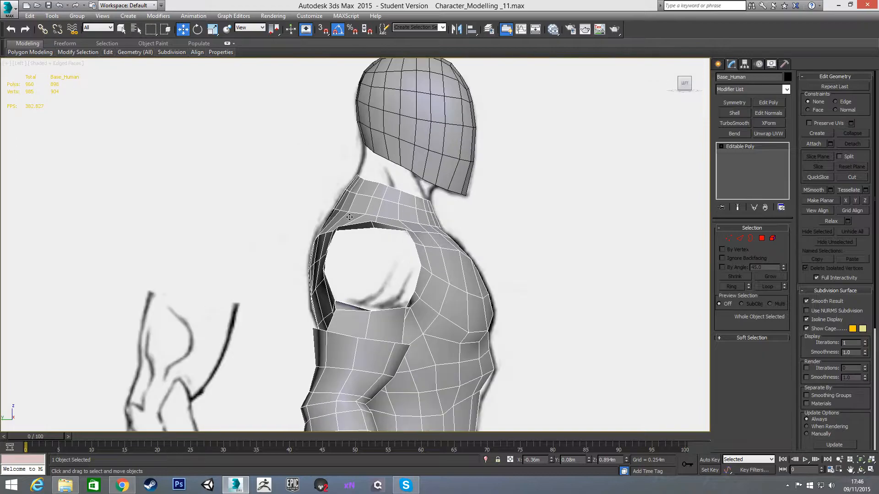
{"action": "key", "text": "1"}
{"action": "key", "text": "2"}
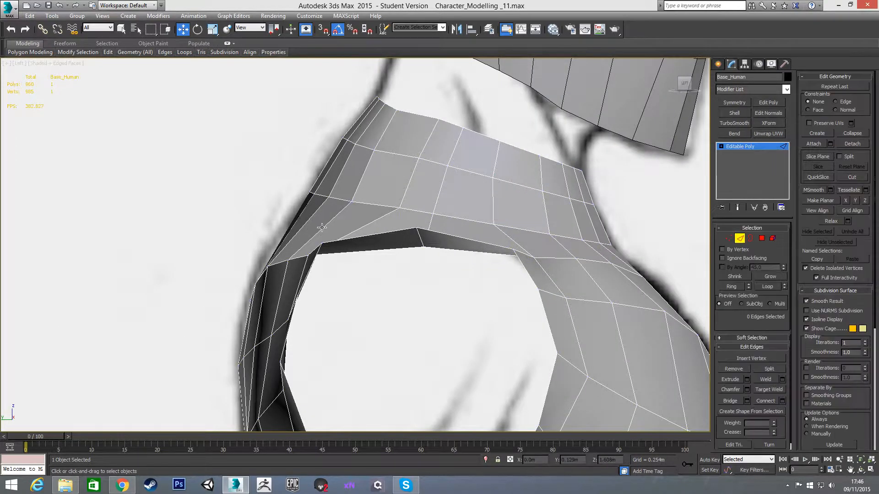
{"action": "left_click", "coordinate": [328, 224]}
{"action": "left_click", "coordinate": [395, 208], "text": "shift"}
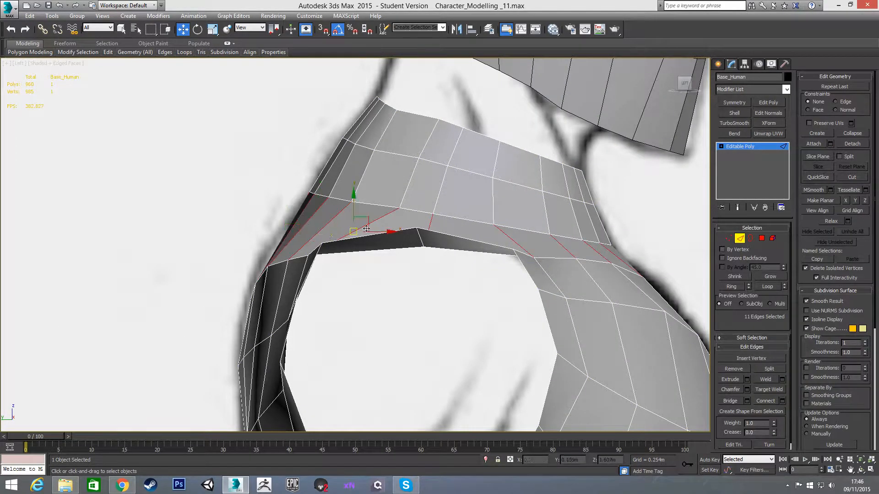
{"action": "middle_click_drag", "start_coordinate": [396, 209], "coordinate": [404, 223], "text": "alt"}
{"action": "key", "text": "ctrl+shift+e"}
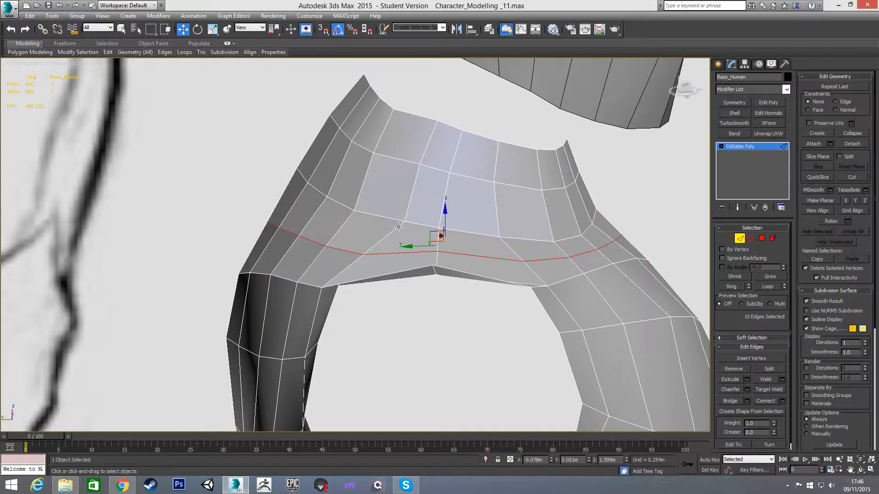
- In the left view, move the new loop's rear vertices to follow the upper-back outline of the reference
{"action": "key", "text": "1"}
{"action": "left_click_drag", "start_coordinate": [293, 233], "coordinate": [294, 234]}
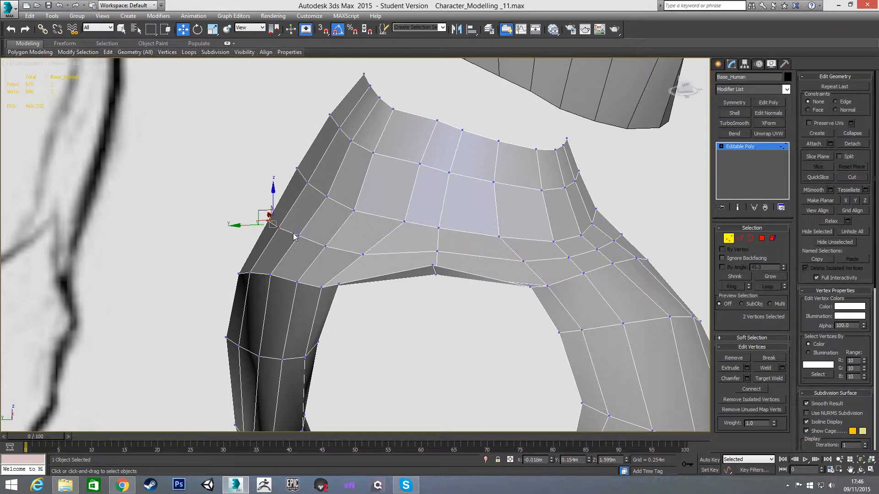
{"action": "key", "text": "l"}
{"action": "middle_click_drag", "start_coordinate": [290, 251], "coordinate": [310, 234]}
{"action": "scroll", "coordinate": [335, 231], "scroll_direction": "up", "scroll_amount": 5}
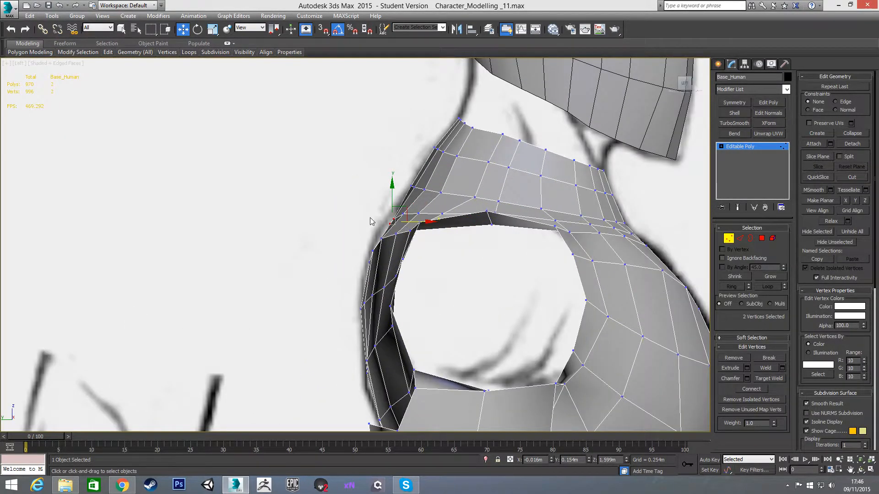
{"action": "left_click_drag", "start_coordinate": [397, 209], "coordinate": [399, 203]}
{"action": "left_click", "coordinate": [403, 214]}
{"action": "left_click_drag", "start_coordinate": [422, 214], "coordinate": [435, 213]}
{"action": "left_click", "coordinate": [418, 213]}
- From behind, raise the new loop's vertices near the shoulder to smooth the slope of the upper back
{"action": "middle_click_drag", "start_coordinate": [419, 234], "coordinate": [485, 243], "text": "alt"}
{"action": "left_click", "coordinate": [297, 214]}
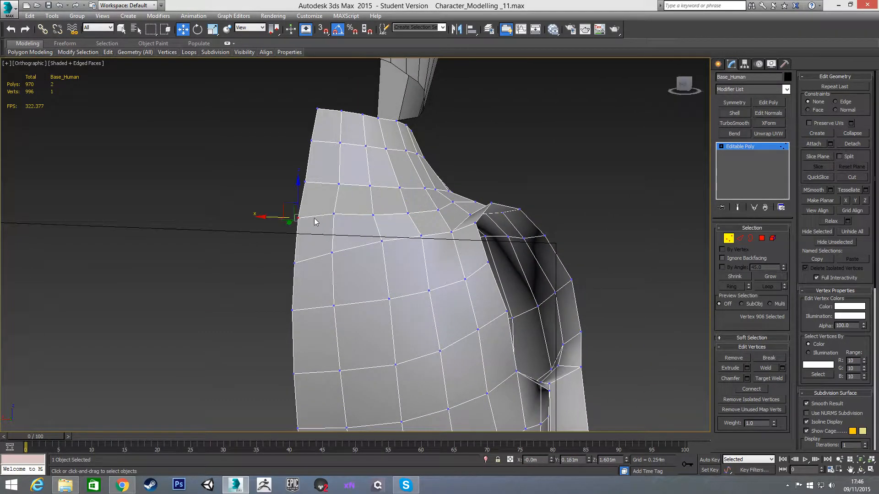
{"action": "left_click", "coordinate": [374, 211], "text": "ctrl"}
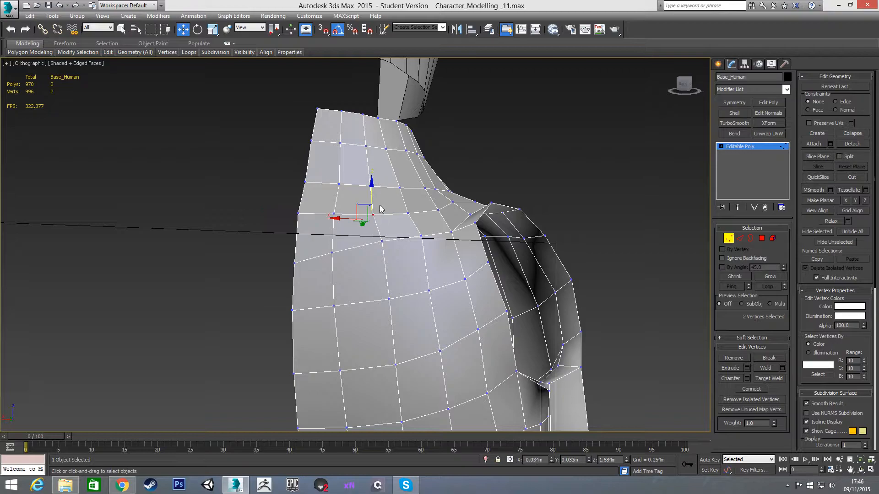
{"action": "left_click", "coordinate": [408, 214]}
{"action": "left_click_drag", "start_coordinate": [411, 215], "coordinate": [418, 210]}
{"action": "left_click", "coordinate": [438, 210]}
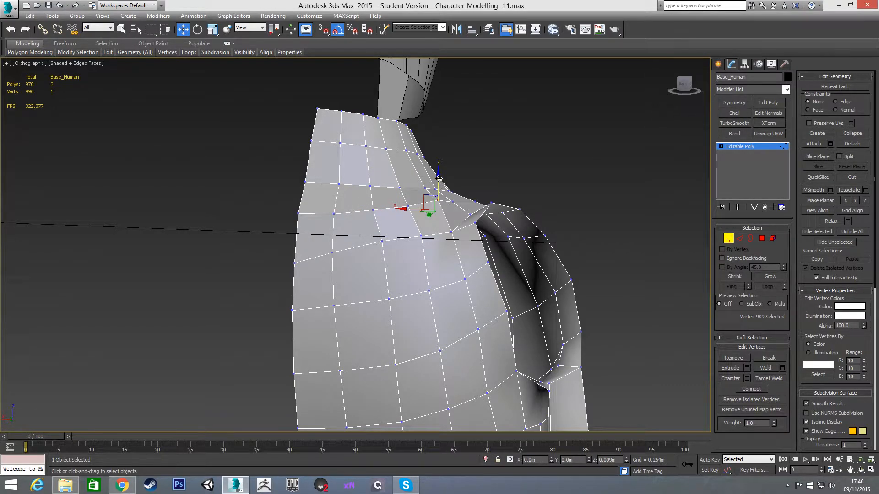
{"action": "left_click_drag", "start_coordinate": [438, 183], "coordinate": [437, 175]}
- In the front view, raise the vertices on top of the shoulder slope beside the neck toward the trapezius line
{"action": "middle_click_drag", "start_coordinate": [438, 176], "coordinate": [444, 121], "text": "alt"}
{"action": "left_click", "coordinate": [490, 224]}
{"action": "key", "text": "f"}
{"action": "scroll", "coordinate": [444, 122], "scroll_direction": "up", "scroll_amount": 2}
{"action": "middle_click_drag", "start_coordinate": [403, 285], "coordinate": [450, 189]}
{"action": "scroll", "coordinate": [450, 188], "scroll_direction": "up", "scroll_amount": 2}
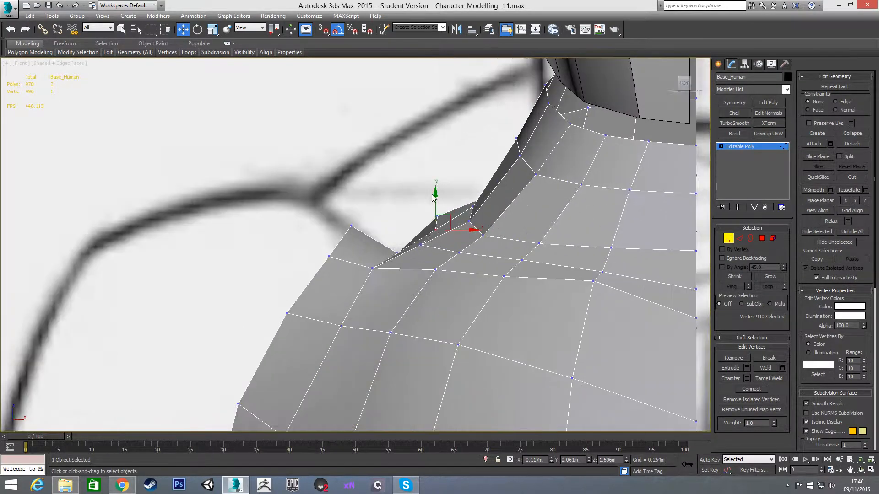
{"action": "left_click_drag", "start_coordinate": [436, 203], "coordinate": [474, 176]}
{"action": "left_click", "coordinate": [473, 206]}
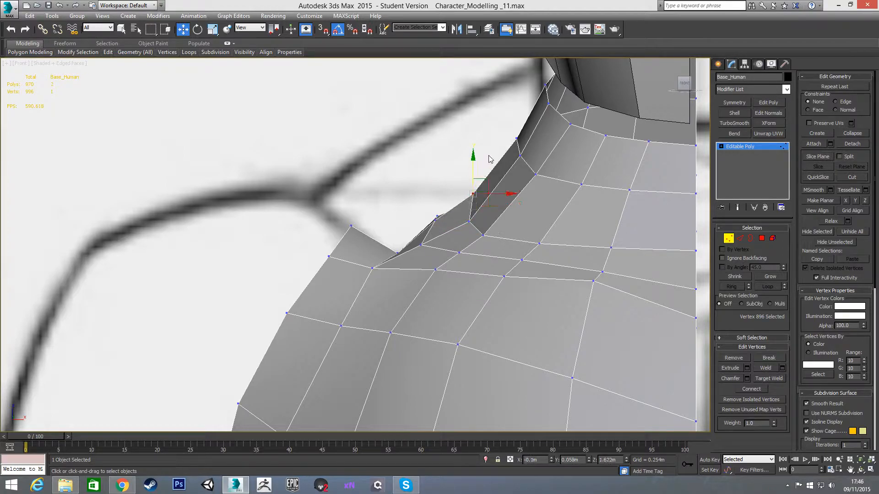
- Raise the upper vertices on the side of the neck closer to the reference outline in the front view
{"action": "scroll", "coordinate": [431, 186], "scroll_direction": "down", "scroll_amount": 2}
{"action": "middle_click_drag", "start_coordinate": [430, 186], "coordinate": [420, 148]}
{"action": "left_click_drag", "start_coordinate": [422, 196], "coordinate": [447, 144]}
{"action": "left_click", "coordinate": [447, 173]}
{"action": "left_click", "coordinate": [484, 127]}
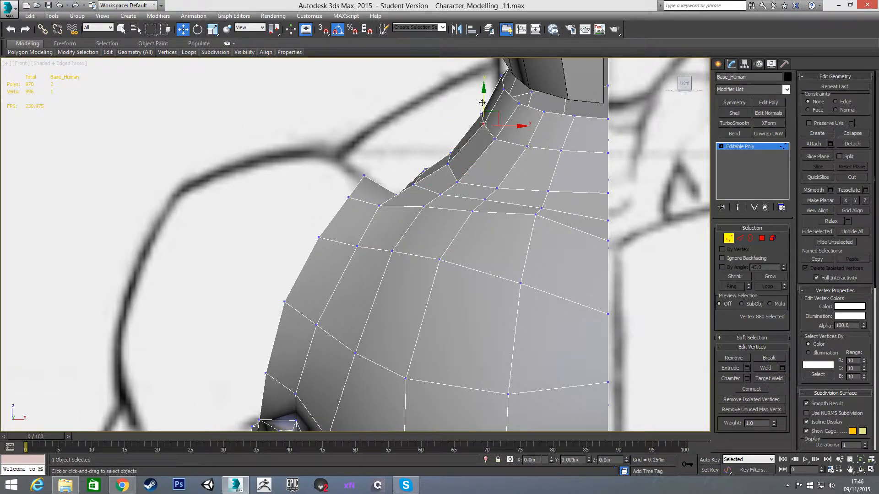
{"action": "left_click", "coordinate": [481, 179]}
- Move the chest vertex below the front of the neck slightly down and back to match the side reference
{"action": "scroll", "coordinate": [480, 178], "scroll_direction": "down", "scroll_amount": 3}
{"action": "middle_click_drag", "start_coordinate": [463, 196], "coordinate": [554, 197], "text": "alt"}
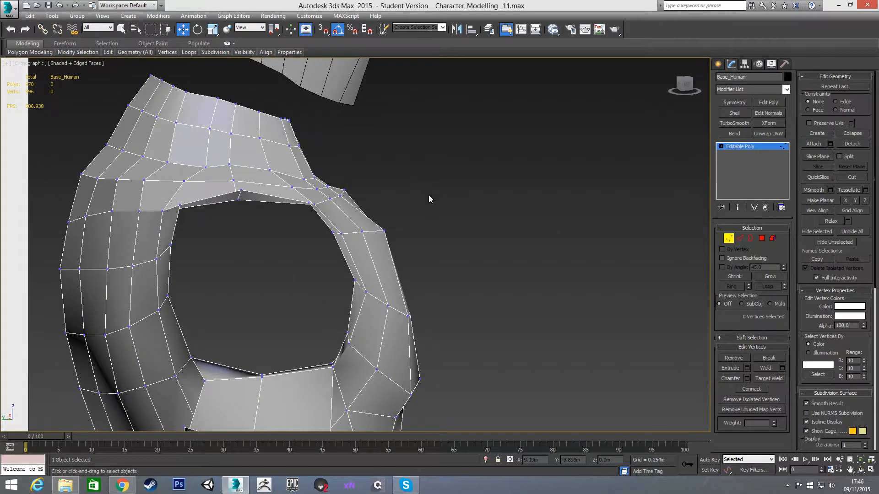
{"action": "left_click", "coordinate": [347, 191]}
{"action": "mouse_move", "coordinate": [337, 232]}
{"action": "middle_mouse_down", "text": "alt"}
{"action": "mouse_move", "coordinate": [289, 237]}
{"action": "mouse_move", "coordinate": [334, 231]}
{"action": "mouse_move", "coordinate": [324, 236]}
{"action": "middle_mouse_up", "text": "alt"}
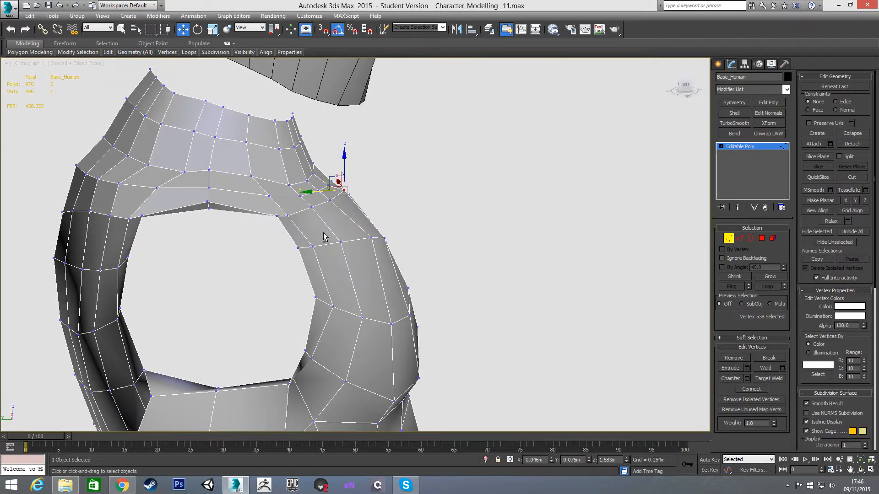
{"action": "key", "text": "l"}
{"action": "scroll", "coordinate": [418, 224], "scroll_direction": "up", "scroll_amount": 6}
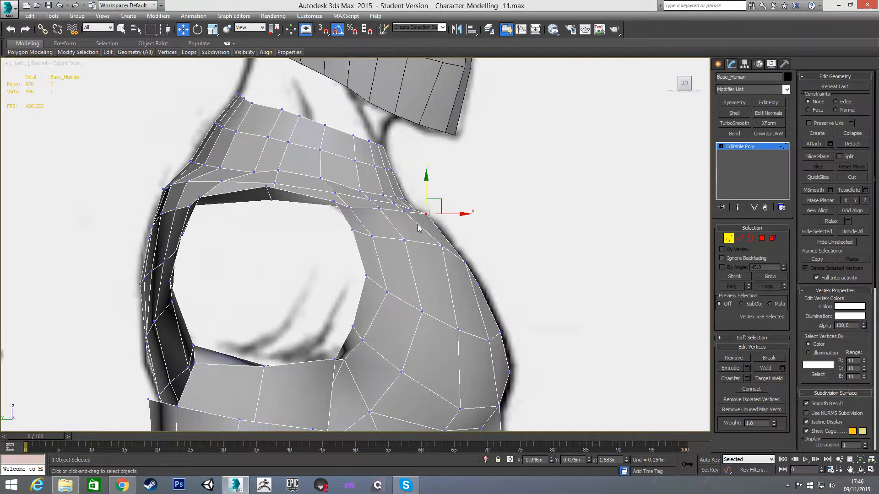
{"action": "middle_click_drag", "start_coordinate": [440, 205], "coordinate": [434, 231], "text": "alt"}
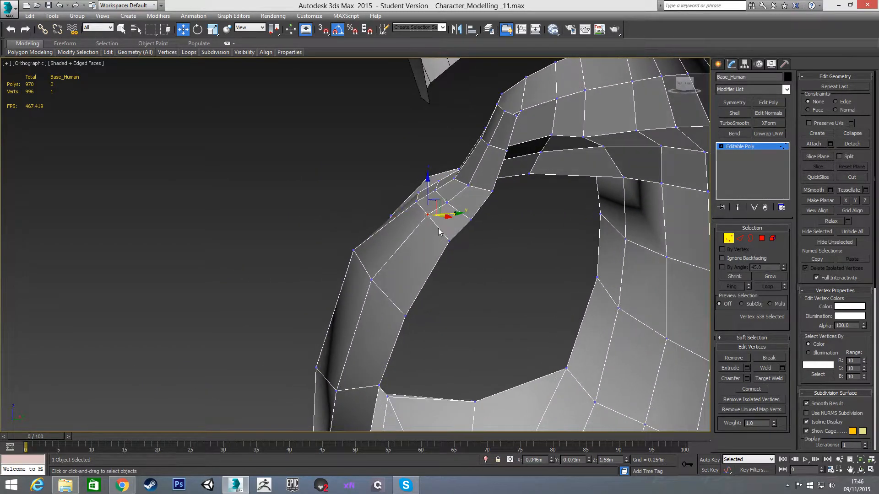
- In the left view, select the nine front vertices of the neck's two upper rows and align them with the throat outline
{"action": "key", "text": "l"}
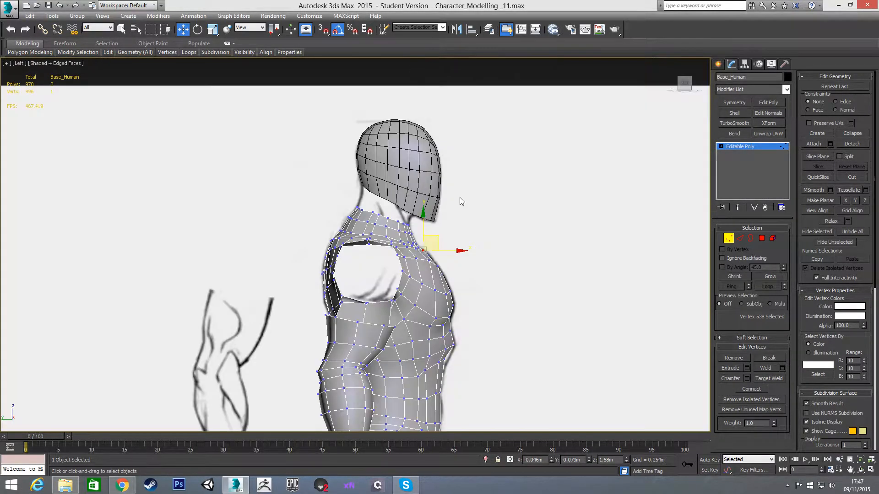
{"action": "scroll", "coordinate": [460, 199], "scroll_direction": "up", "scroll_amount": 6}
{"action": "left_click_drag", "start_coordinate": [452, 223], "coordinate": [427, 239]}
{"action": "left_click_drag", "start_coordinate": [460, 232], "coordinate": [452, 236]}
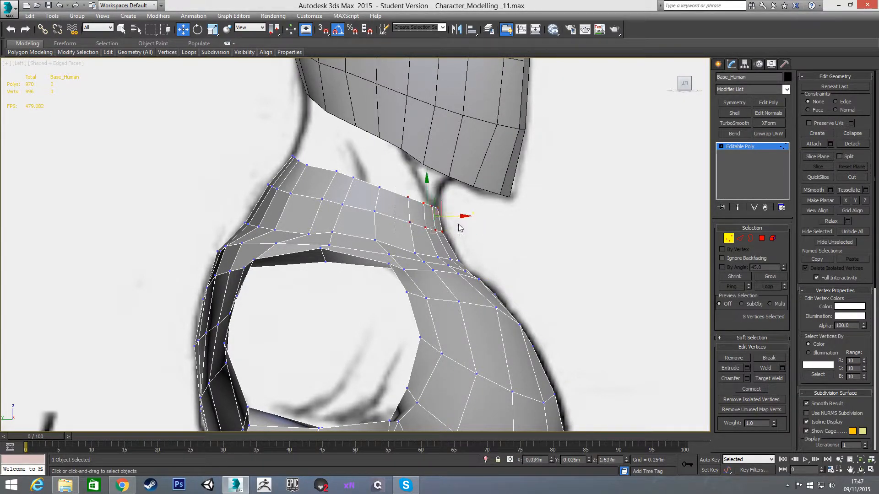
{"action": "left_click", "coordinate": [482, 237]}
- Shift the vertices along the side of the neck in its upper, middle and lower rows slightly toward the back
{"action": "mouse_move", "coordinate": [370, 184]}
{"action": "left_mouse_down"}
{"action": "mouse_move", "coordinate": [393, 219]}
{"action": "mouse_move", "coordinate": [400, 202]}
{"action": "mouse_move", "coordinate": [360, 185]}
{"action": "left_mouse_up"}
{"action": "left_click", "coordinate": [344, 170]}
{"action": "left_click", "coordinate": [335, 171]}
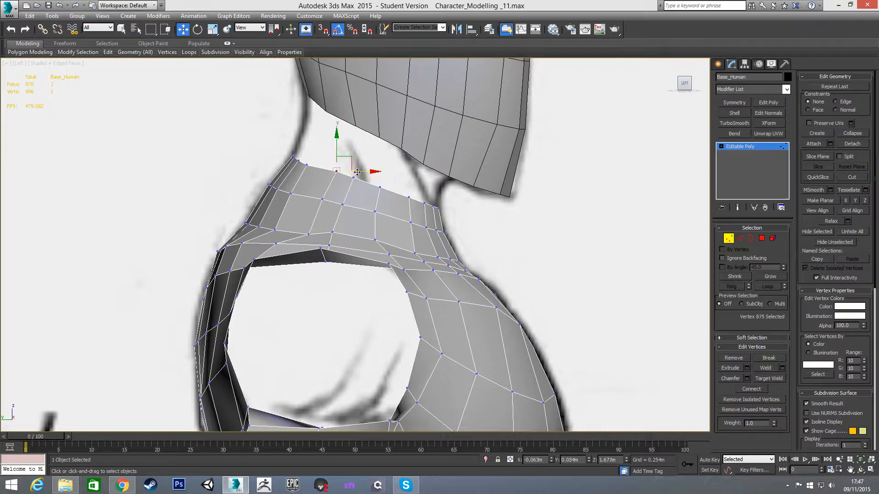
{"action": "left_click", "coordinate": [313, 199]}
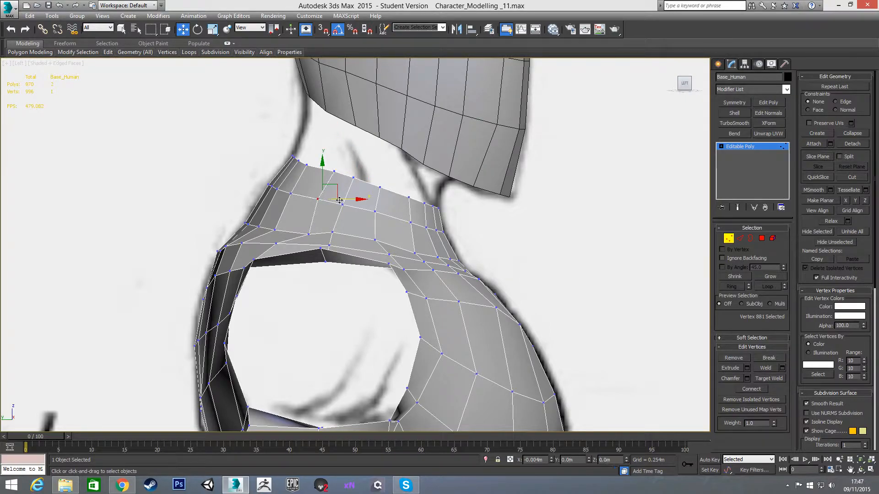
{"action": "left_click", "coordinate": [309, 235]}
{"action": "left_click_drag", "start_coordinate": [328, 234], "coordinate": [317, 234]}
- Unhide all hidden polygons of the body to bring back the shoulder, and leave polygon editing
{"action": "mouse_move", "coordinate": [314, 226]}
{"action": "middle_mouse_down", "text": "alt"}
{"action": "mouse_move", "coordinate": [281, 257]}
{"action": "mouse_move", "coordinate": [263, 248]}
{"action": "middle_mouse_up", "text": "alt"}
{"action": "key", "text": "f"}
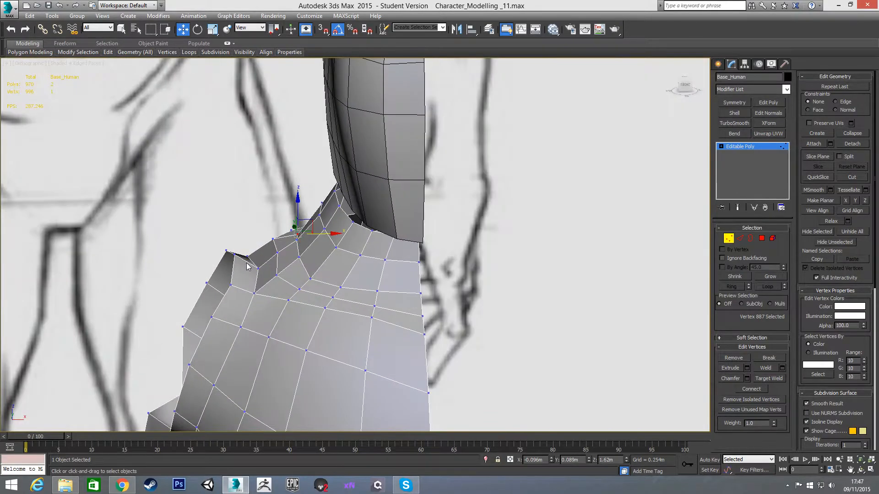
{"action": "key", "text": "4"}
{"action": "left_click", "coordinate": [398, 302]}
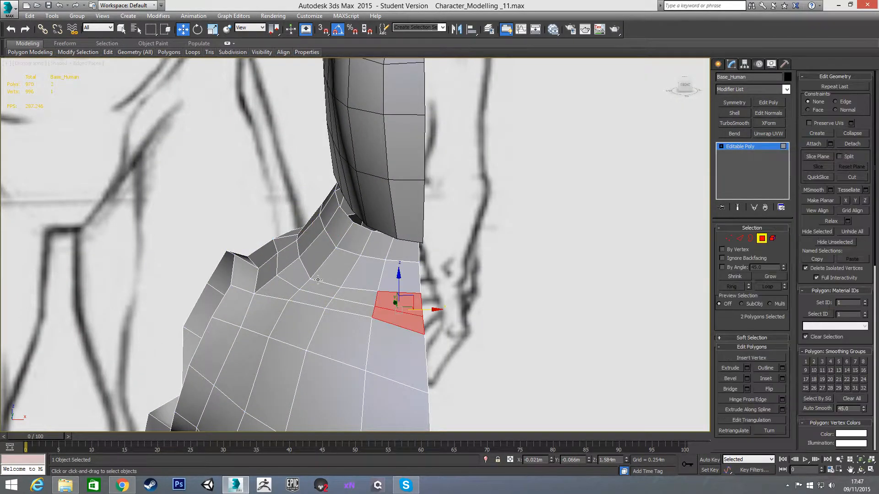
{"action": "left_click", "coordinate": [324, 270]}
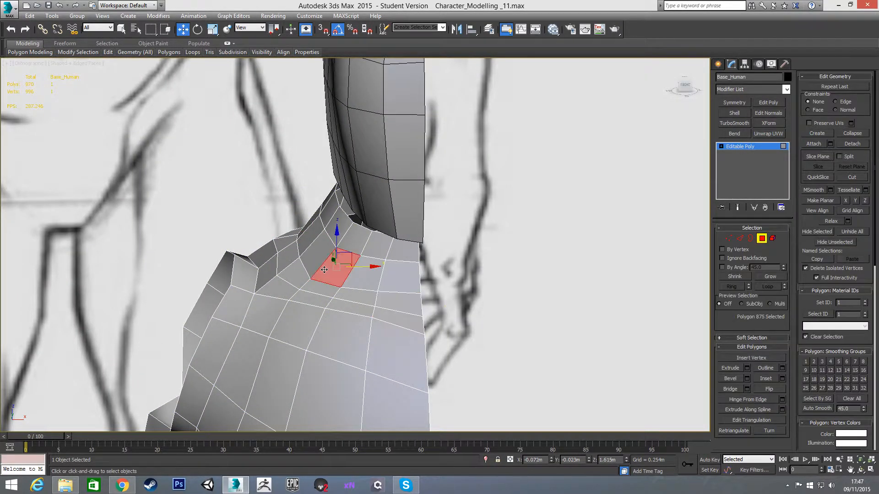
{"action": "left_click", "coordinate": [848, 233]}
{"action": "left_click", "coordinate": [758, 242]}
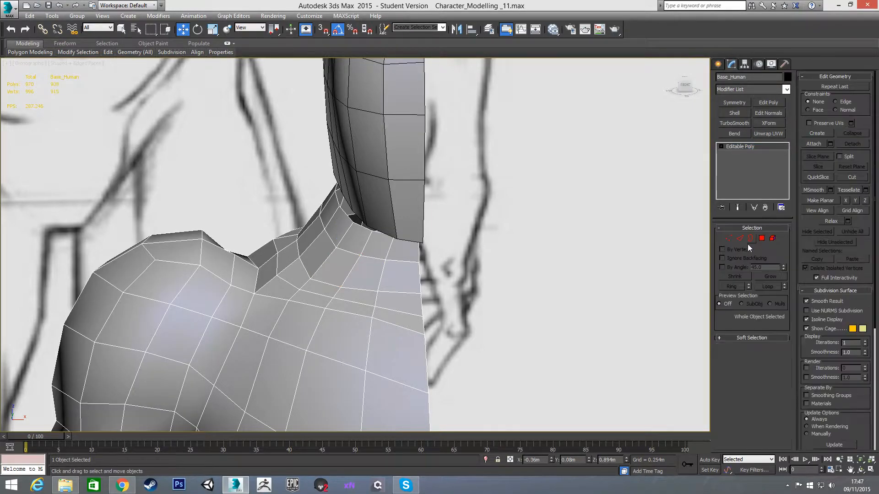
- Return to vertex editing in the front view and raise the outer trapezius vertex near the shoulder
{"action": "key", "text": "1"}
{"action": "key", "text": "f"}
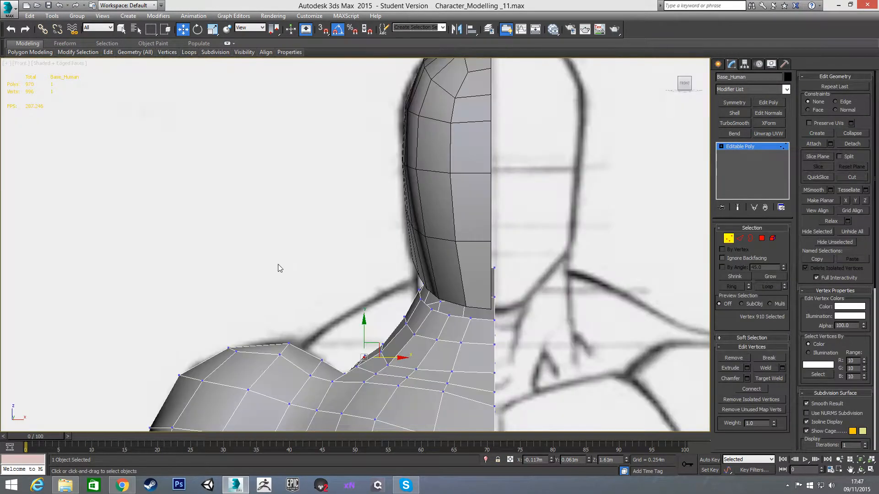
{"action": "scroll", "coordinate": [319, 178], "scroll_direction": "up", "scroll_amount": 1}
{"action": "middle_click_drag", "start_coordinate": [397, 293], "coordinate": [393, 192]}
{"action": "scroll", "coordinate": [394, 192], "scroll_direction": "down", "scroll_amount": 1}
{"action": "scroll", "coordinate": [393, 191], "scroll_direction": "up", "scroll_amount": 1}
{"action": "key", "text": "alt+x"}
{"action": "key", "text": "alt+x"}
{"action": "left_click", "coordinate": [401, 219]}
{"action": "left_click_drag", "start_coordinate": [403, 197], "coordinate": [406, 145]}
- Raise the next two trapezius vertices toward the neck to build up the slope in the front view
{"action": "left_click", "coordinate": [368, 198]}
{"action": "left_click", "coordinate": [401, 193]}
{"action": "left_click", "coordinate": [428, 193]}
{"action": "left_click_drag", "start_coordinate": [428, 193], "coordinate": [452, 114]}
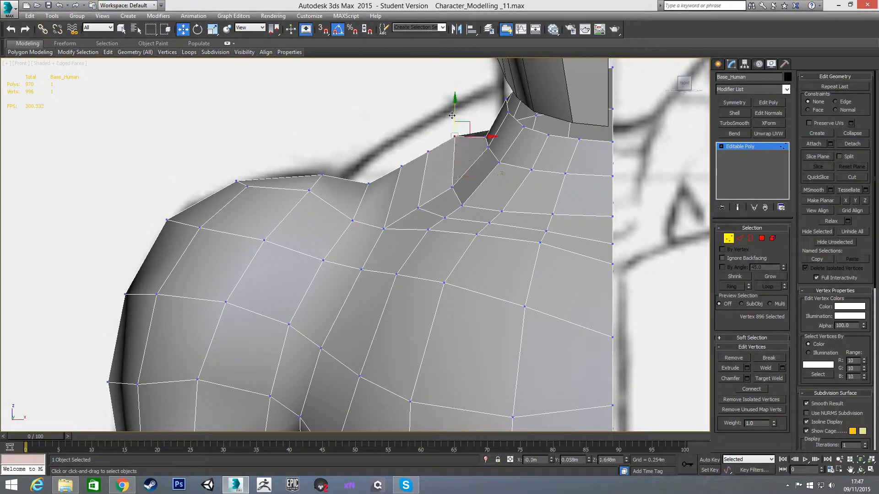
- Raise the vertex at the base of the neck and lower its outer neighbour to even out the trapezius slope
{"action": "left_click", "coordinate": [486, 137]}
{"action": "left_click", "coordinate": [486, 115]}
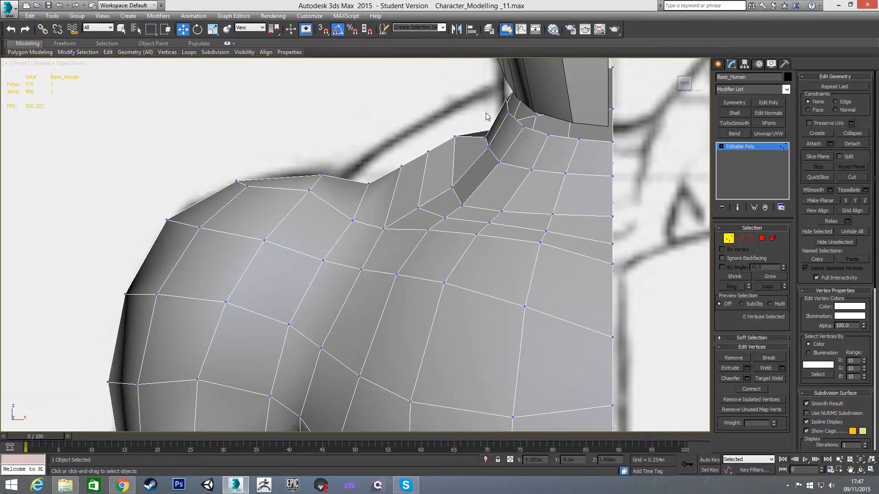
{"action": "left_click", "coordinate": [486, 136]}
{"action": "left_click_drag", "start_coordinate": [486, 120], "coordinate": [455, 116]}
{"action": "left_click", "coordinate": [456, 135]}
- Slightly raise the three outer trapezius vertices leading to the shoulder to smooth the silhouette
{"action": "left_click", "coordinate": [427, 150]}
{"action": "left_click_drag", "start_coordinate": [426, 132], "coordinate": [426, 129]}
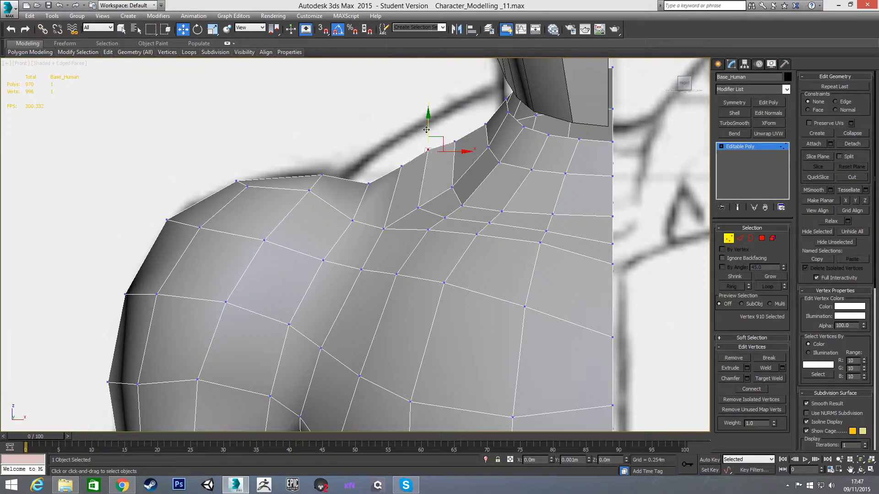
{"action": "left_click", "coordinate": [401, 164]}
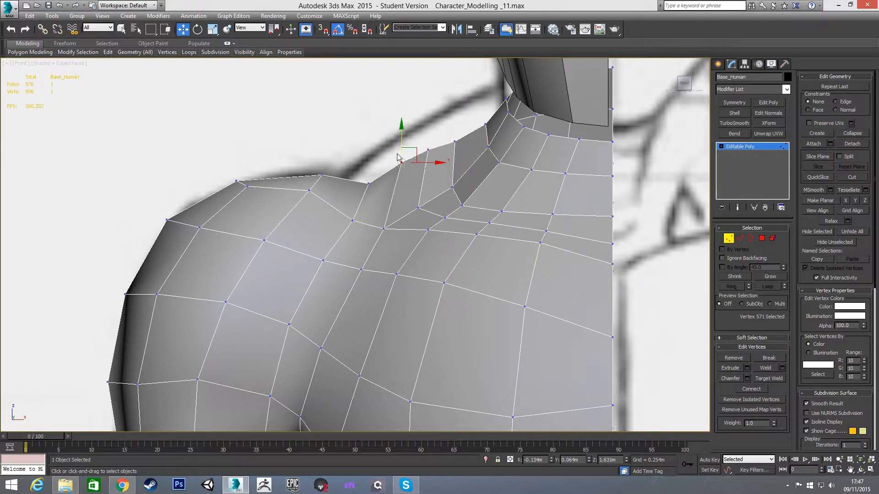
{"action": "left_click", "coordinate": [368, 184]}
{"action": "left_click_drag", "start_coordinate": [369, 163], "coordinate": [369, 157]}
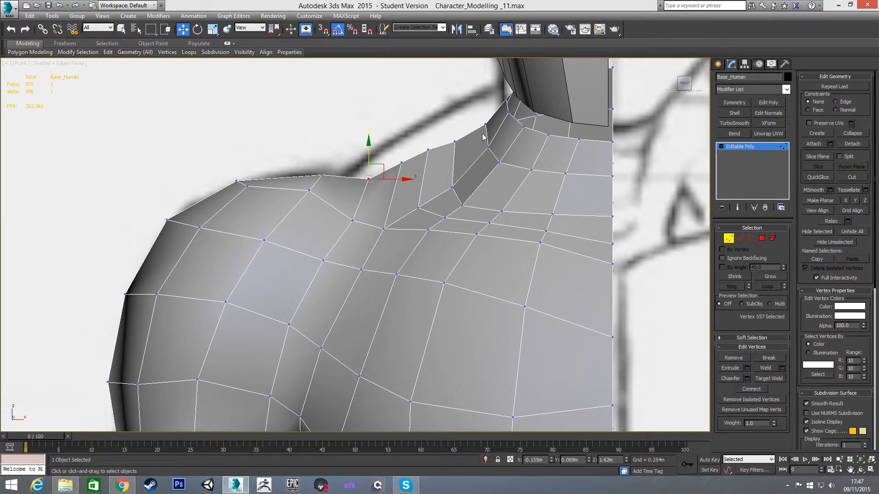
- Raise two vertices in the row below the neck opening at the upper back to follow the side reference
{"action": "middle_click_drag", "start_coordinate": [468, 135], "coordinate": [434, 216], "text": "alt"}
{"action": "middle_click_drag", "start_coordinate": [410, 161], "coordinate": [482, 131]}
{"action": "left_click", "coordinate": [479, 140]}
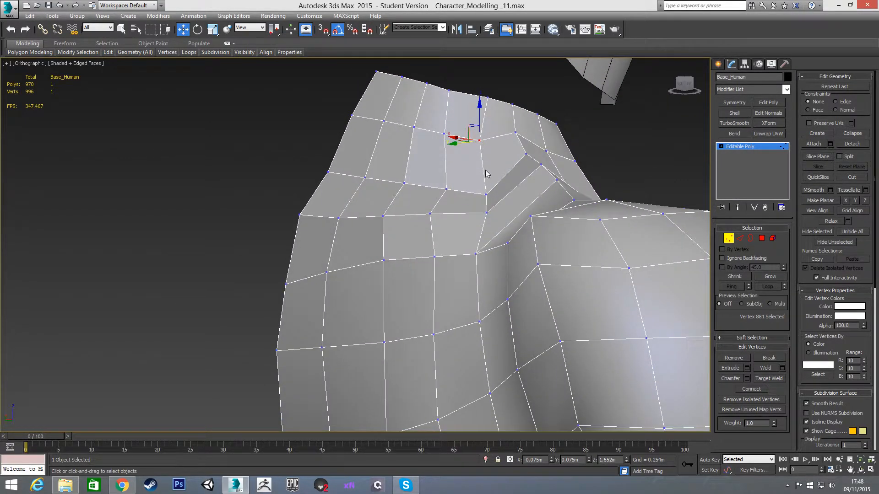
{"action": "key", "text": "l"}
{"action": "scroll", "coordinate": [492, 167], "scroll_direction": "up", "scroll_amount": 10}
{"action": "left_click_drag", "start_coordinate": [494, 162], "coordinate": [479, 128]}
{"action": "left_click", "coordinate": [446, 166]}
{"action": "left_click_drag", "start_coordinate": [445, 141], "coordinate": [419, 118]}
- Using see-through display, align the rearmost vertices below the neck opening and shift that row of five slightly forward
{"action": "left_click", "coordinate": [427, 160]}
{"action": "key", "text": "alt+x"}
{"action": "left_click", "coordinate": [417, 157]}
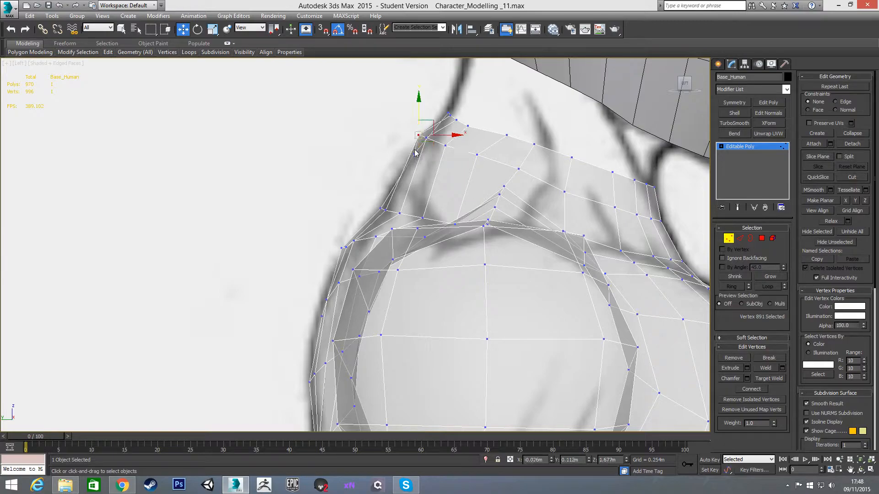
{"action": "left_click", "coordinate": [413, 137]}
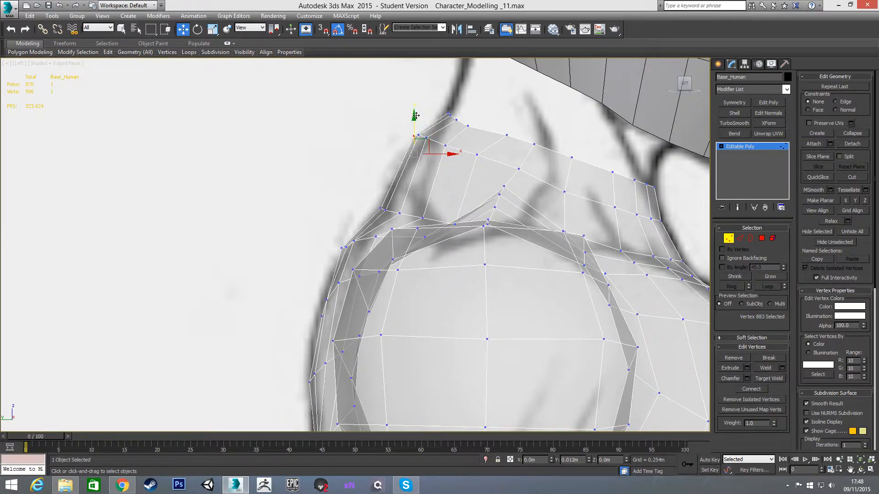
{"action": "left_click_drag", "start_coordinate": [439, 151], "coordinate": [479, 145]}
{"action": "left_click", "coordinate": [444, 145], "text": "ctrl"}
{"action": "left_click", "coordinate": [477, 155], "text": "ctrl"}
{"action": "key", "text": "alt+x"}
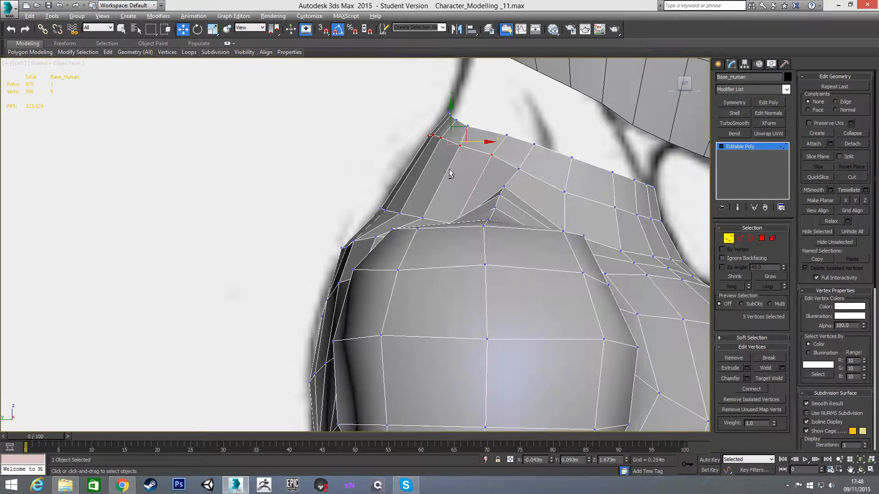
- Select the five vertices of the next row down across the upper back and move them up and forward
{"action": "middle_click_drag", "start_coordinate": [453, 139], "coordinate": [514, 166], "text": "alt"}
{"action": "left_click", "coordinate": [474, 252]}
{"action": "left_click", "coordinate": [436, 239], "text": "ctrl"}
{"action": "left_click", "coordinate": [404, 220], "text": "ctrl"}
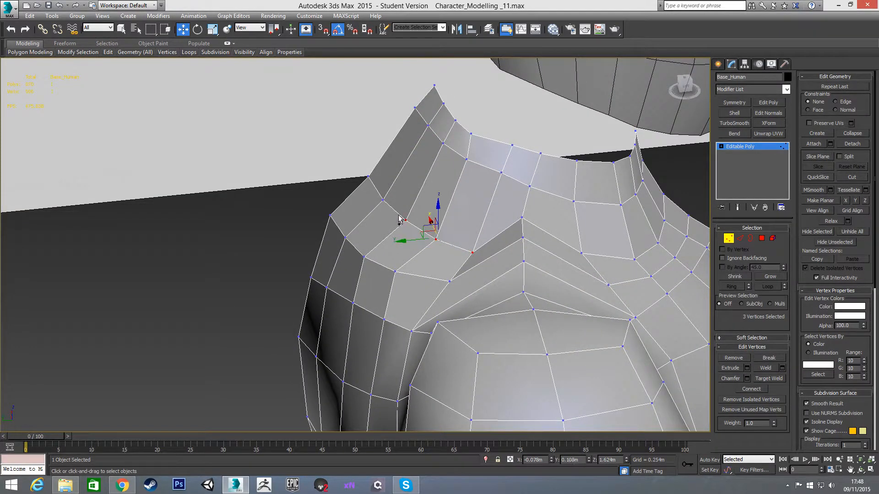
{"action": "left_click", "coordinate": [384, 200], "text": "ctrl"}
{"action": "left_click", "coordinate": [368, 177], "text": "ctrl"}
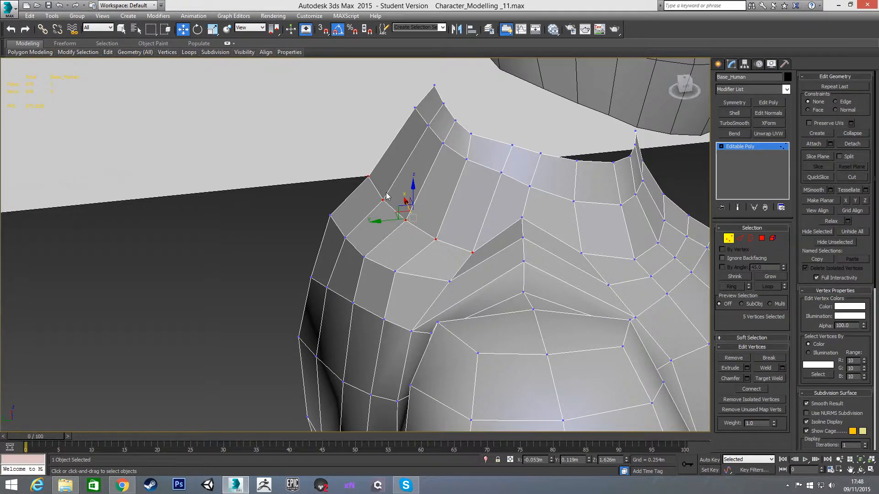
{"action": "key", "text": "l"}
{"action": "scroll", "coordinate": [428, 193], "scroll_direction": "up", "scroll_amount": 10}
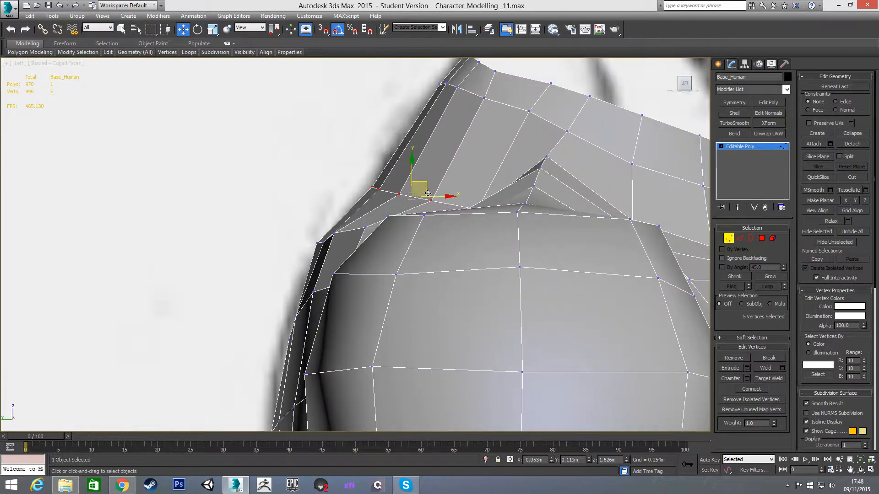
{"action": "left_click_drag", "start_coordinate": [419, 189], "coordinate": [440, 135]}
- Raise the two outermost vertices of that upper-back row individually
{"action": "middle_click_drag", "start_coordinate": [480, 164], "coordinate": [516, 184], "text": "alt"}
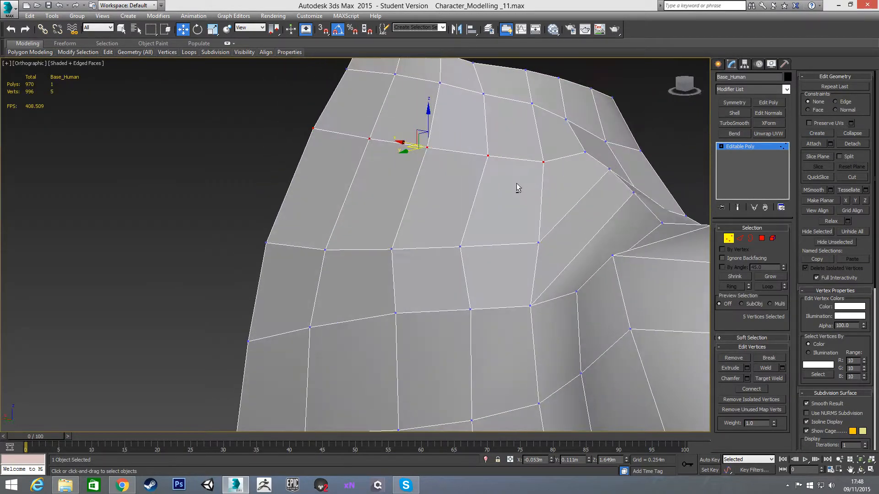
{"action": "left_click", "coordinate": [543, 162]}
{"action": "left_click_drag", "start_coordinate": [544, 138], "coordinate": [545, 120]}
{"action": "left_click", "coordinate": [488, 155]}
{"action": "left_click", "coordinate": [492, 136]}
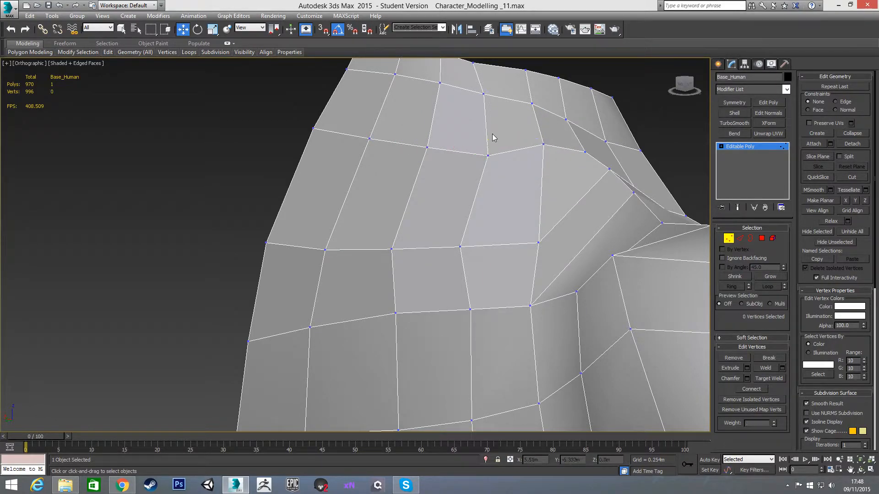
{"action": "left_click", "coordinate": [488, 155]}
{"action": "left_click_drag", "start_coordinate": [488, 136], "coordinate": [488, 118]}
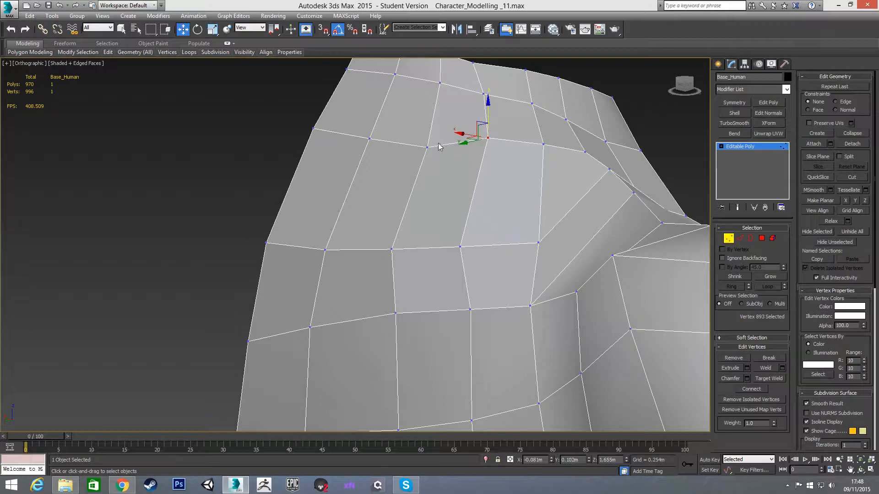
- Raise the middle vertex of the row slightly and lower the centre-line vertex to even it out
{"action": "left_click", "coordinate": [427, 147]}
{"action": "left_click_drag", "start_coordinate": [426, 145], "coordinate": [427, 136]}
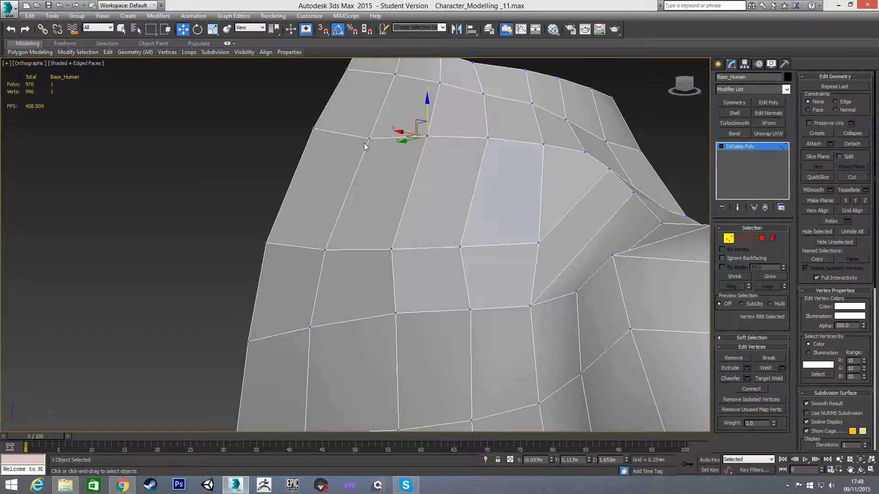
{"action": "left_click", "coordinate": [371, 137]}
{"action": "left_click", "coordinate": [312, 129]}
{"action": "left_click_drag", "start_coordinate": [313, 107], "coordinate": [313, 121]}
- Select the five vertices of the row below and move them up and forward against the side reference
{"action": "scroll", "coordinate": [415, 167], "scroll_direction": "down", "scroll_amount": 4}
{"action": "middle_click_drag", "start_coordinate": [410, 177], "coordinate": [419, 202], "text": "alt"}
{"action": "scroll", "coordinate": [455, 191], "scroll_direction": "up", "scroll_amount": 2}
{"action": "left_click", "coordinate": [459, 188]}
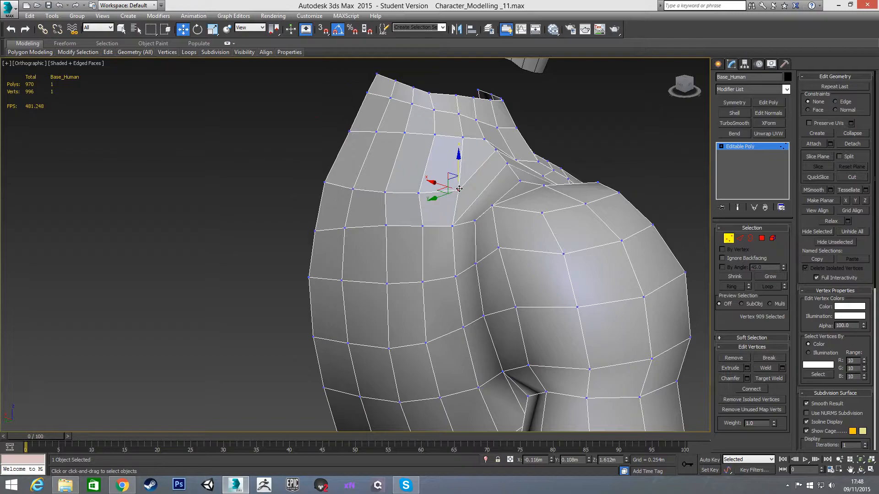
{"action": "left_click", "coordinate": [418, 193], "text": "ctrl"}
{"action": "left_click", "coordinate": [384, 193], "text": "ctrl"}
{"action": "left_click", "coordinate": [353, 189], "text": "ctrl"}
{"action": "left_click", "coordinate": [324, 185], "text": "ctrl"}
{"action": "key", "text": "l"}
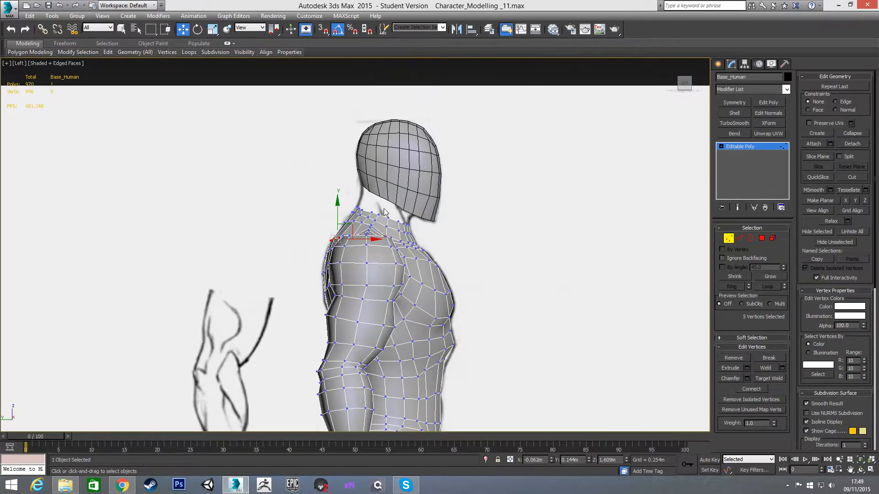
{"action": "scroll", "coordinate": [376, 189], "scroll_direction": "up", "scroll_amount": 8}
{"action": "left_click_drag", "start_coordinate": [377, 189], "coordinate": [389, 143]}
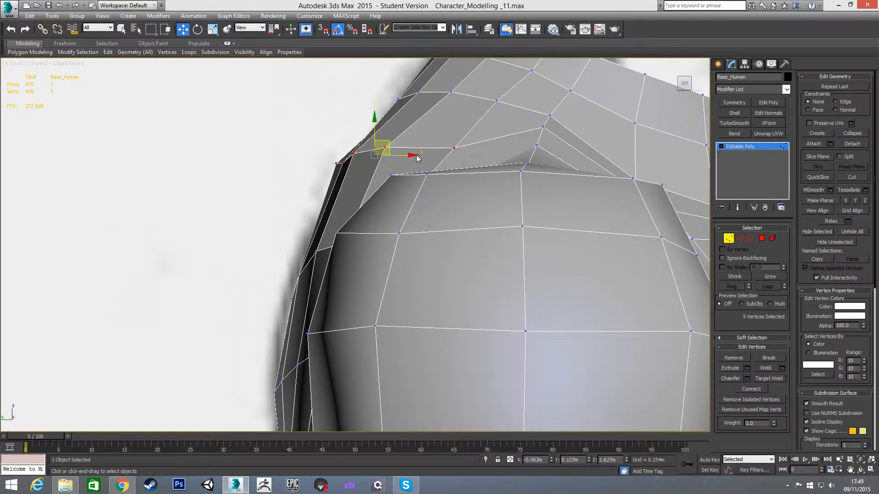
{"action": "scroll", "coordinate": [419, 155], "scroll_direction": "down", "scroll_amount": 2}
{"action": "left_click", "coordinate": [444, 150]}
{"action": "left_click_drag", "start_coordinate": [457, 146], "coordinate": [456, 124]}
{"action": "key", "text": "ctrl+z"}
- Lower the row's centre-line vertex and the vertex beside it, working in the back view
{"action": "left_click", "coordinate": [362, 161]}
{"action": "left_click_drag", "start_coordinate": [361, 143], "coordinate": [361, 149]}
{"action": "middle_click_drag", "start_coordinate": [361, 149], "coordinate": [434, 190], "text": "alt"}
{"action": "key", "text": "v"}
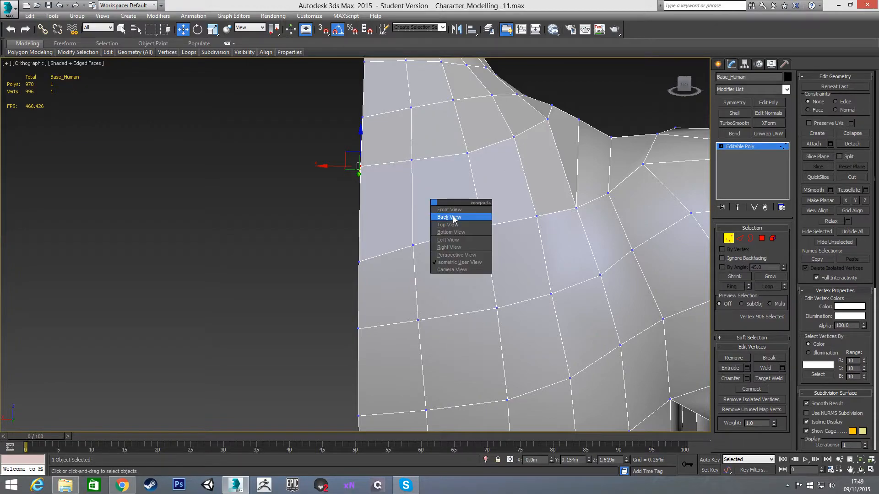
{"action": "left_click", "coordinate": [446, 217]}
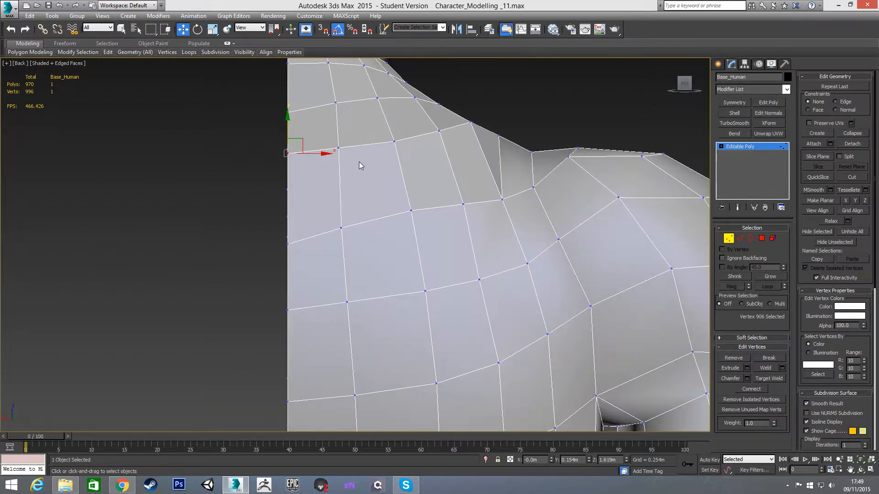
{"action": "left_click_drag", "start_coordinate": [288, 130], "coordinate": [332, 147]}
{"action": "left_click", "coordinate": [339, 150]}
{"action": "left_click", "coordinate": [339, 152]}
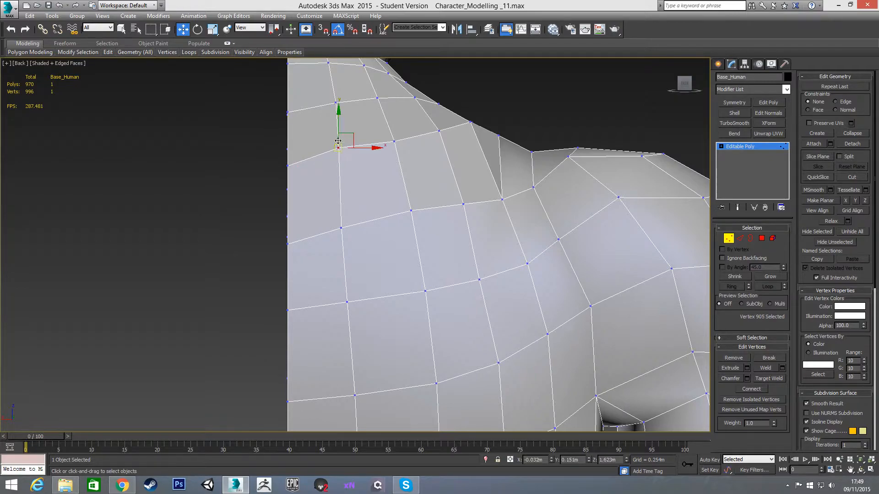
{"action": "left_click_drag", "start_coordinate": [339, 135], "coordinate": [340, 136]}
- Lower the row's next three vertices toward the shoulder so the edge line flows evenly
{"action": "left_click", "coordinate": [396, 142]}
{"action": "left_click", "coordinate": [395, 141]}
{"action": "left_click_drag", "start_coordinate": [395, 123], "coordinate": [394, 129]}
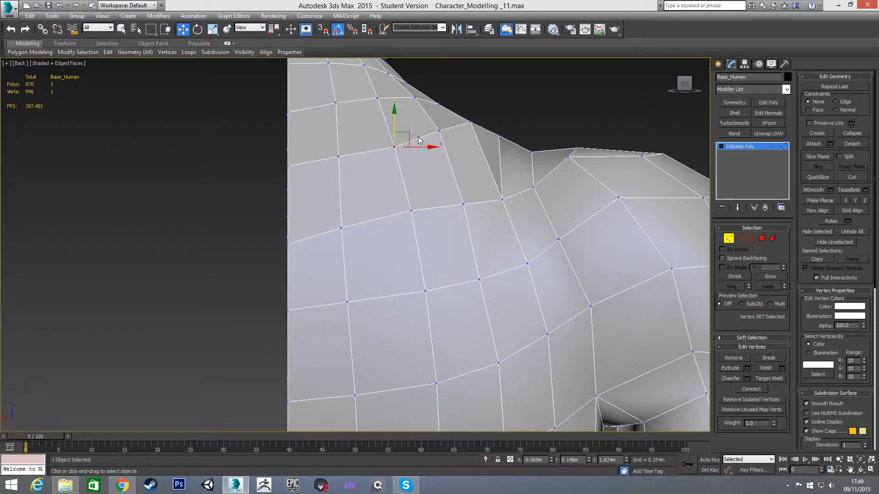
{"action": "left_click", "coordinate": [439, 134]}
{"action": "left_click", "coordinate": [440, 130]}
{"action": "left_click_drag", "start_coordinate": [441, 111], "coordinate": [473, 108]}
{"action": "left_click", "coordinate": [470, 123]}
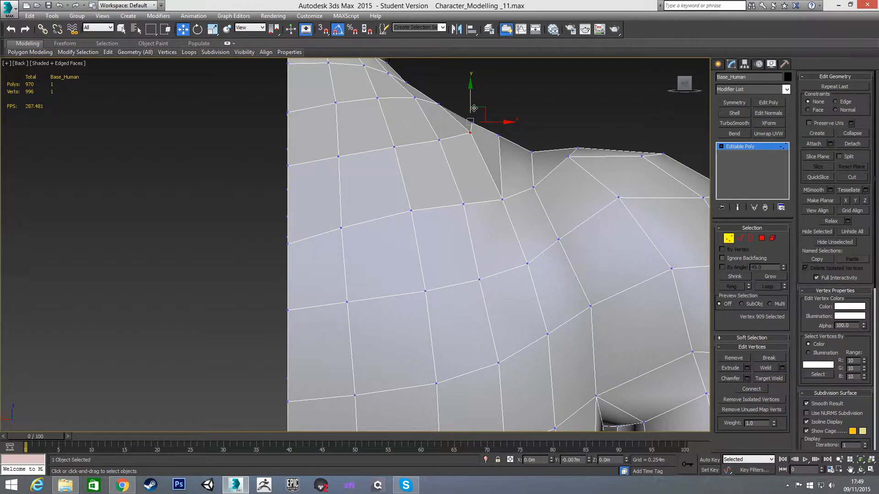
- Slightly raise the row's two outer vertices from an angled view and lift another nearby upper-back vertex
{"action": "middle_click_drag", "start_coordinate": [477, 173], "coordinate": [405, 181], "text": "alt"}
{"action": "left_click_drag", "start_coordinate": [471, 108], "coordinate": [471, 101]}
{"action": "left_click", "coordinate": [422, 136]}
{"action": "left_click_drag", "start_coordinate": [424, 114], "coordinate": [423, 107]}
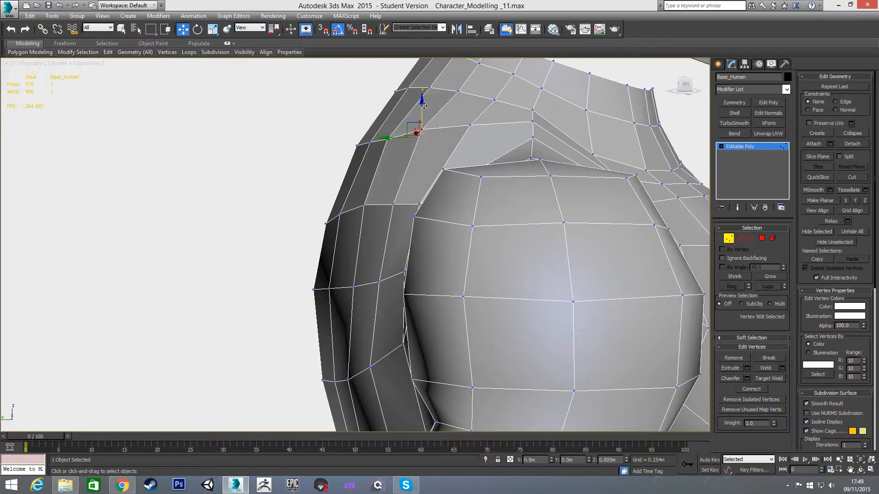
{"action": "middle_click_drag", "start_coordinate": [419, 163], "coordinate": [478, 162], "text": "alt"}
{"action": "left_click", "coordinate": [479, 196]}
{"action": "left_click_drag", "start_coordinate": [482, 185], "coordinate": [482, 154]}
- Nudge that upper-back vertex into line and slightly raise its neighbour
{"action": "middle_click_drag", "start_coordinate": [482, 183], "coordinate": [376, 232], "text": "alt"}
{"action": "left_click_drag", "start_coordinate": [453, 154], "coordinate": [463, 158]}
{"action": "mouse_move", "coordinate": [453, 188]}
{"action": "middle_mouse_down", "text": "alt"}
{"action": "mouse_move", "coordinate": [553, 134]}
{"action": "mouse_move", "coordinate": [446, 189]}
{"action": "middle_mouse_up", "text": "alt"}
{"action": "left_click", "coordinate": [442, 198]}
{"action": "left_click_drag", "start_coordinate": [443, 173], "coordinate": [443, 168]}
- Adjust the heights of the two vertices nearest the spine in the next upper-back row
{"action": "middle_click_drag", "start_coordinate": [443, 167], "coordinate": [407, 197], "text": "alt"}
{"action": "left_click", "coordinate": [424, 160]}
{"action": "left_click", "coordinate": [413, 155]}
{"action": "left_click_drag", "start_coordinate": [415, 138], "coordinate": [416, 141]}
{"action": "middle_click_drag", "start_coordinate": [451, 172], "coordinate": [394, 167], "text": "alt"}
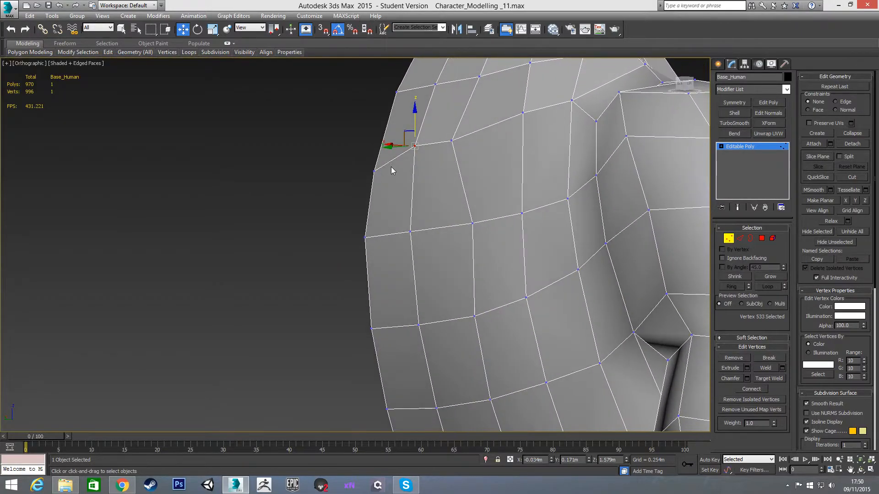
{"action": "left_click", "coordinate": [373, 170]}
{"action": "left_click_drag", "start_coordinate": [373, 170], "coordinate": [372, 129]}
- Move the third vertex from the spine outward and slightly up in the back view to even the spacing
{"action": "key", "text": "v"}
{"action": "left_click", "coordinate": [449, 201]}
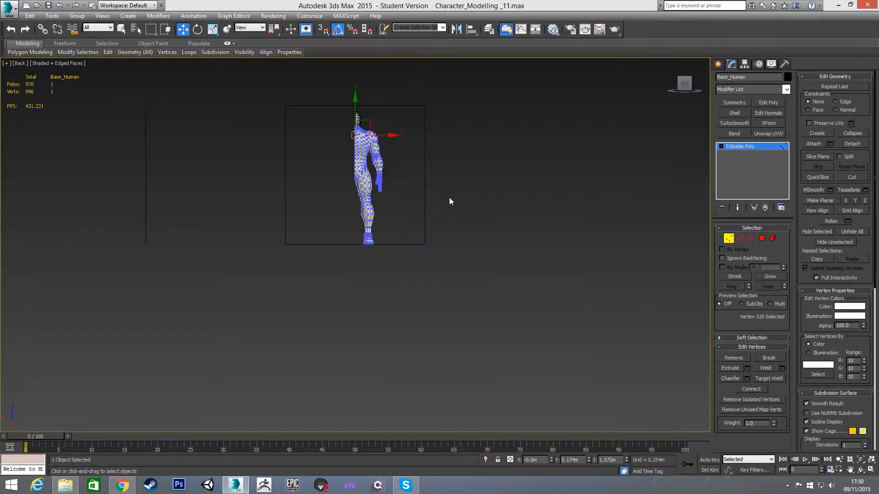
{"action": "scroll", "coordinate": [359, 131], "scroll_direction": "up", "scroll_amount": 10}
{"action": "left_click", "coordinate": [379, 157]}
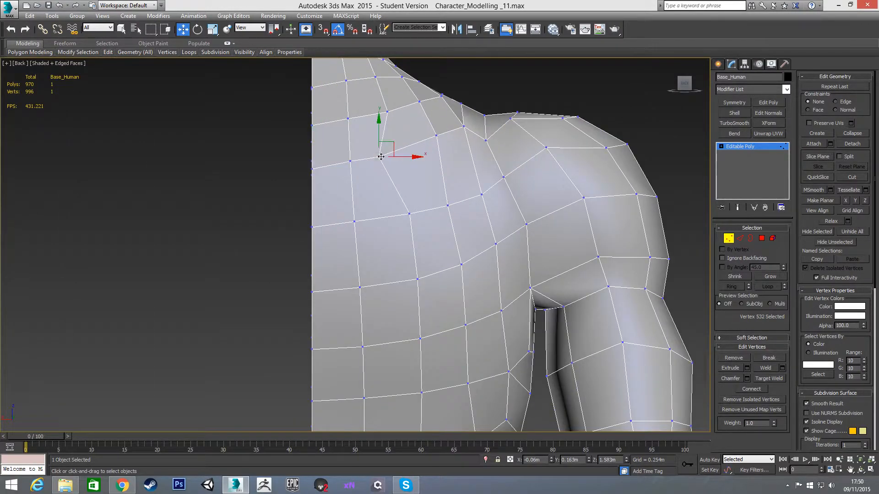
{"action": "left_click_drag", "start_coordinate": [402, 157], "coordinate": [393, 127]}
- Viewing from above, shift two vertices where the trapezius meets the shoulder slightly toward the back
{"action": "middle_click_drag", "start_coordinate": [433, 169], "coordinate": [402, 233]}
{"action": "scroll", "coordinate": [407, 182], "scroll_direction": "down", "scroll_amount": 3}
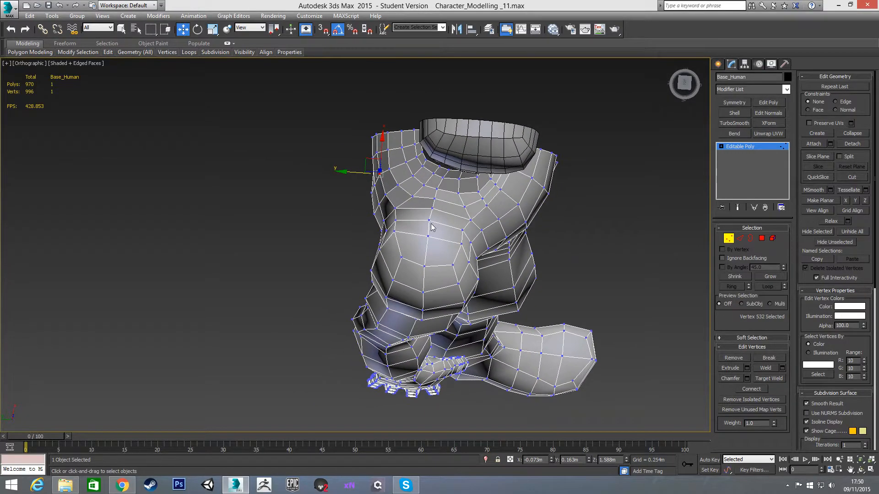
{"action": "scroll", "coordinate": [384, 215], "scroll_direction": "up", "scroll_amount": 3}
{"action": "left_click", "coordinate": [375, 192]}
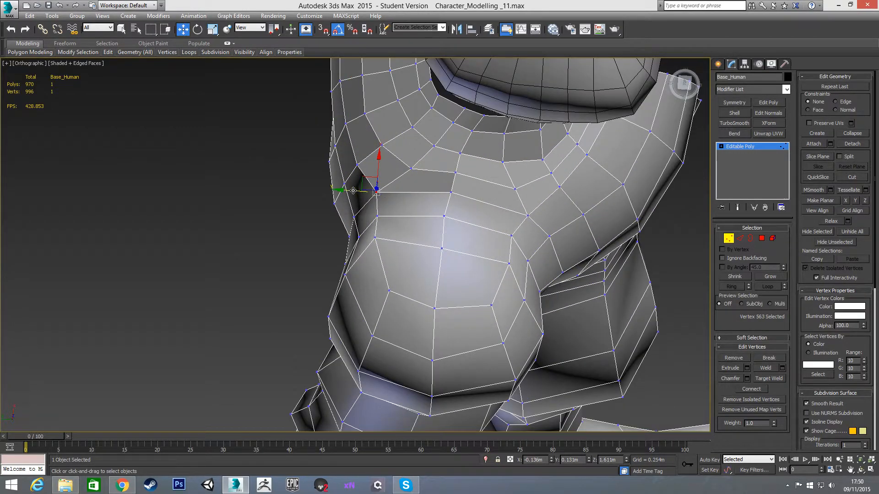
{"action": "left_click_drag", "start_coordinate": [376, 192], "coordinate": [418, 193]}
{"action": "left_click", "coordinate": [450, 192]}
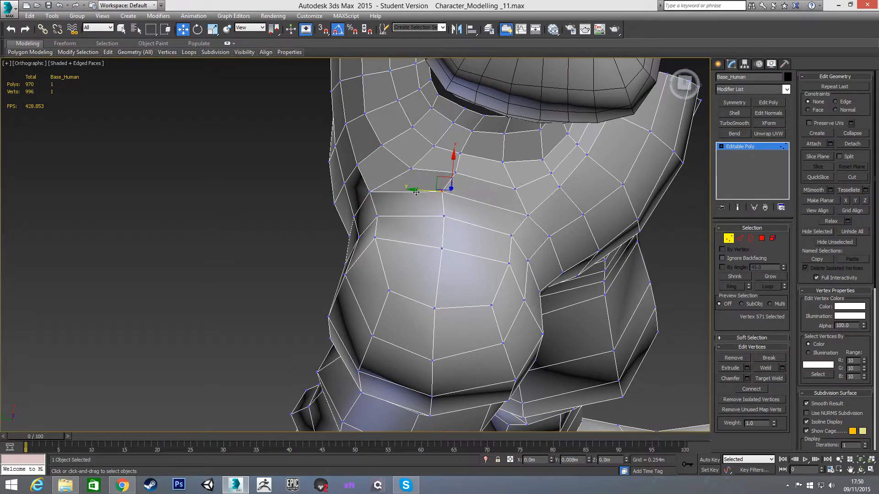
- Shift three more vertices along the middle of the shoulder top slightly toward the back
{"action": "left_click", "coordinate": [455, 170]}
{"action": "left_click_drag", "start_coordinate": [432, 173], "coordinate": [411, 173]}
{"action": "left_click", "coordinate": [444, 216]}
{"action": "left_click_drag", "start_coordinate": [433, 215], "coordinate": [426, 215]}
{"action": "left_click", "coordinate": [443, 249]}
{"action": "left_click_drag", "start_coordinate": [423, 247], "coordinate": [416, 246]}
- Nudge the vertex on the rear side of the neck opening to smooth the rim's curve
{"action": "middle_click_drag", "start_coordinate": [393, 212], "coordinate": [542, 206], "text": "alt"}
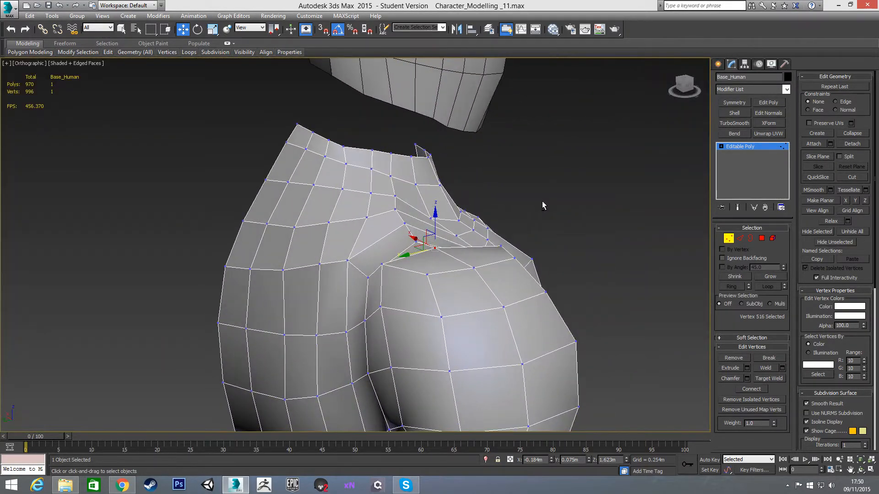
{"action": "left_click", "coordinate": [346, 146]}
{"action": "middle_click_drag", "start_coordinate": [346, 146], "coordinate": [370, 242], "text": "alt"}
{"action": "left_click_drag", "start_coordinate": [325, 150], "coordinate": [329, 147]}
- Select three vertices at the front base of the neck and nudge them toward the side reference outline
{"action": "middle_click_drag", "start_coordinate": [431, 166], "coordinate": [489, 241], "text": "alt"}
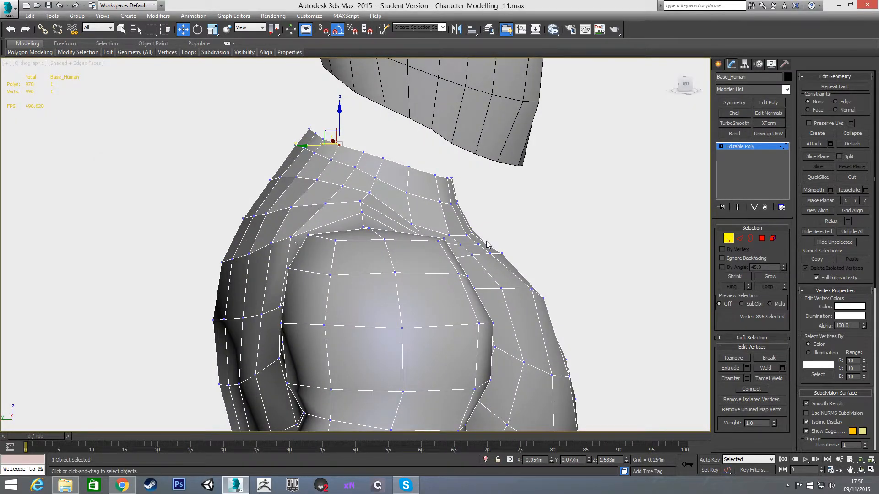
{"action": "key", "text": "l"}
{"action": "scroll", "coordinate": [471, 252], "scroll_direction": "up", "scroll_amount": 8}
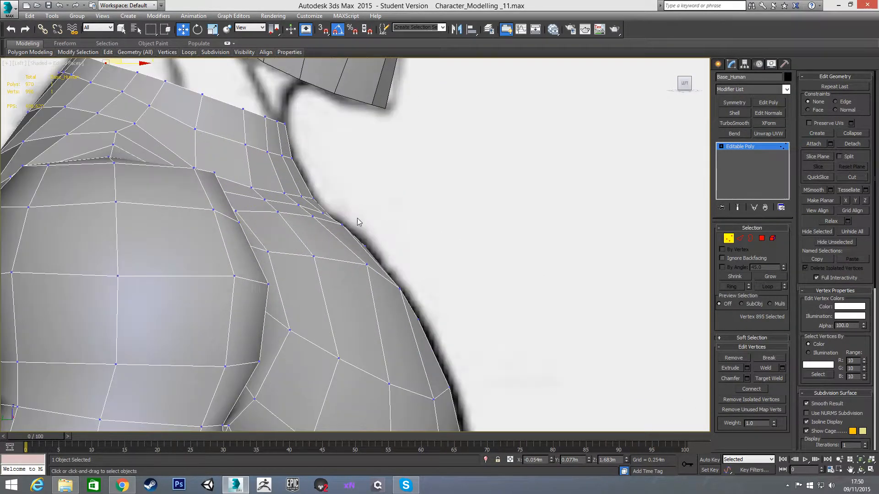
{"action": "scroll", "coordinate": [358, 222], "scroll_direction": "up", "scroll_amount": 3}
{"action": "left_click", "coordinate": [390, 208]}
{"action": "left_click", "coordinate": [342, 200], "text": "ctrl"}
{"action": "left_click", "coordinate": [424, 220], "text": "ctrl"}
{"action": "left_click_drag", "start_coordinate": [396, 197], "coordinate": [393, 200]}
- Fine-tune the front neck-base vertices and slightly lower the centre-line vertex
{"action": "middle_click_drag", "start_coordinate": [433, 202], "coordinate": [309, 210], "text": "alt"}
{"action": "left_click_drag", "start_coordinate": [381, 188], "coordinate": [382, 187]}
{"action": "left_click", "coordinate": [430, 235]}
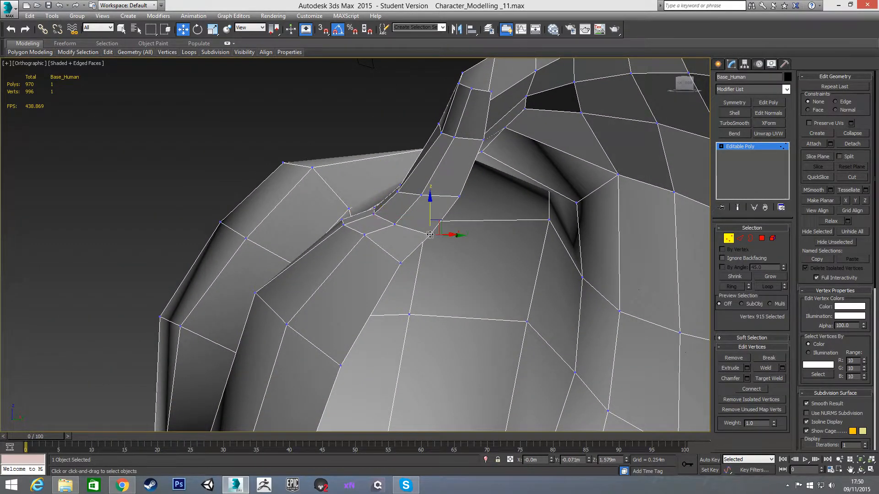
{"action": "left_click_drag", "start_coordinate": [431, 209], "coordinate": [431, 211]}
- Select the ten-edge border loop of the neck opening in the side view and extend it upward as new polygons
{"action": "middle_click_drag", "start_coordinate": [413, 209], "coordinate": [509, 214], "text": "alt"}
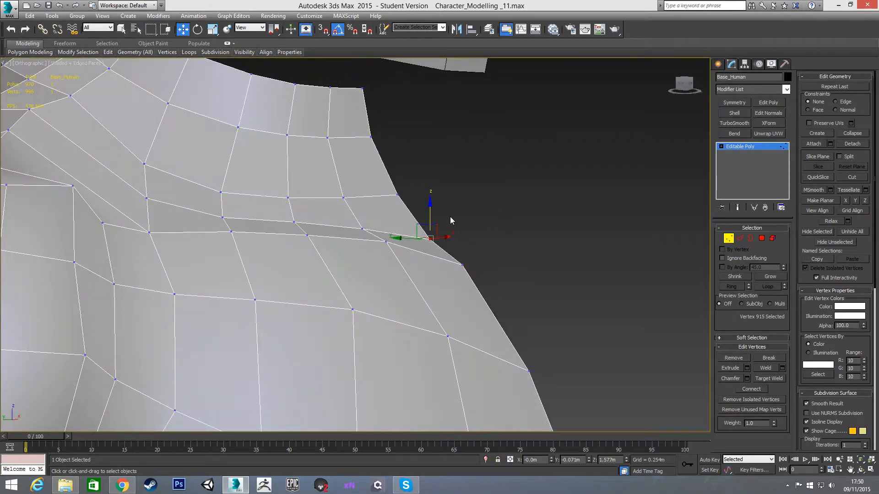
{"action": "scroll", "coordinate": [522, 218], "scroll_direction": "down", "scroll_amount": 2}
{"action": "key", "text": "l"}
{"action": "scroll", "coordinate": [442, 246], "scroll_direction": "up", "scroll_amount": 5}
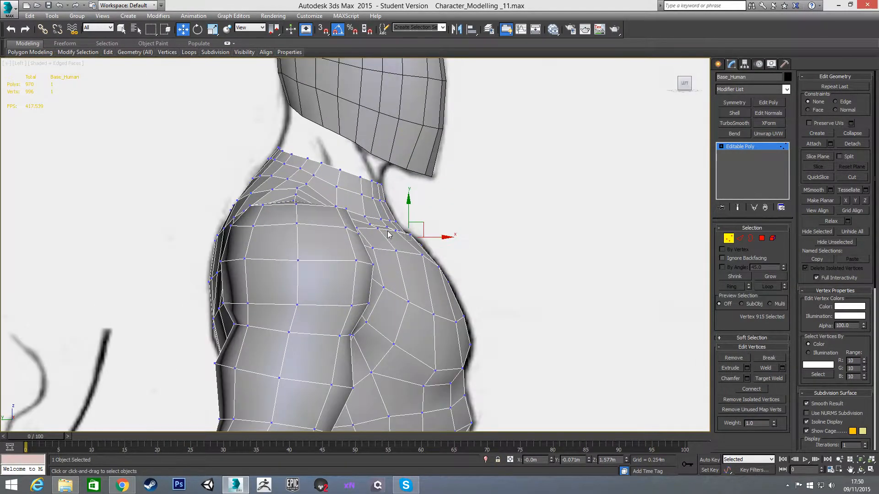
{"action": "key", "text": "2"}
{"action": "left_click", "coordinate": [337, 155]}
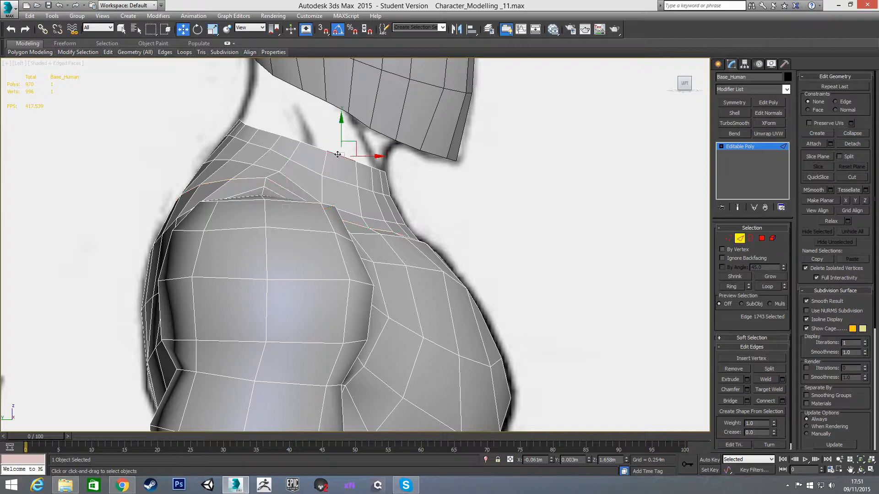
{"action": "double_click", "coordinate": [309, 145]}
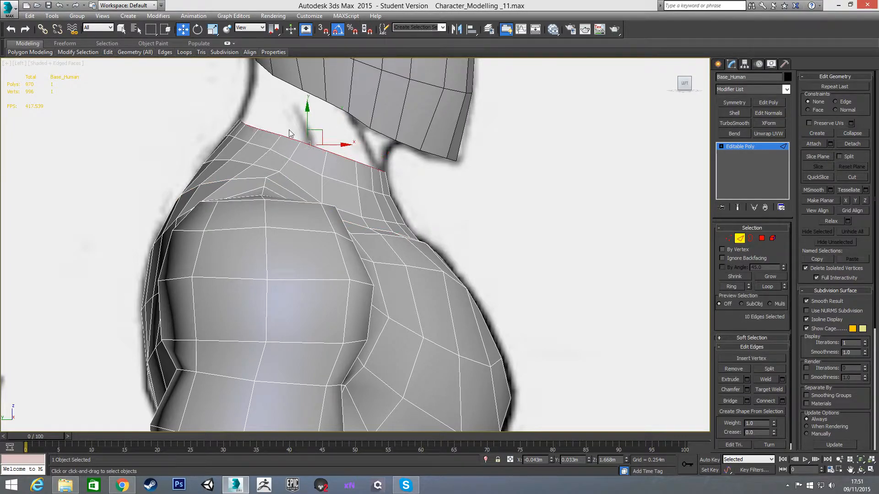
{"action": "middle_click_drag", "start_coordinate": [316, 146], "coordinate": [362, 161]}
{"action": "left_click_drag", "start_coordinate": [362, 162], "coordinate": [356, 130], "text": "shift"}
- Check the extended neck from the front and from an angle, and clear the edge selection
{"action": "key", "text": "r"}
{"action": "key", "text": "w"}
{"action": "key", "text": "f"}
{"action": "middle_click_drag", "start_coordinate": [387, 235], "coordinate": [388, 178]}
{"action": "scroll", "coordinate": [388, 177], "scroll_direction": "down", "scroll_amount": 2}
{"action": "middle_click_drag", "start_coordinate": [403, 216], "coordinate": [545, 243], "text": "alt"}
{"action": "left_click", "coordinate": [554, 245]}
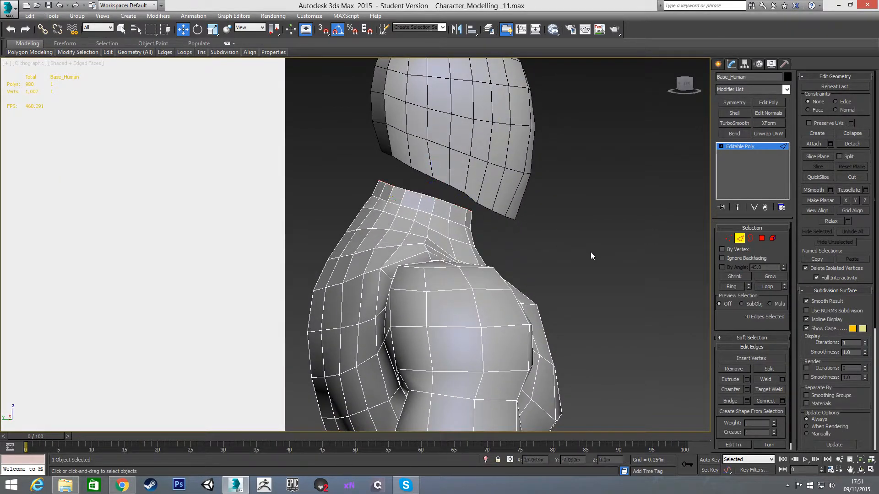
- Exit edge editing on the body and attach the separate head mesh to it
{"action": "left_click", "coordinate": [739, 239]}
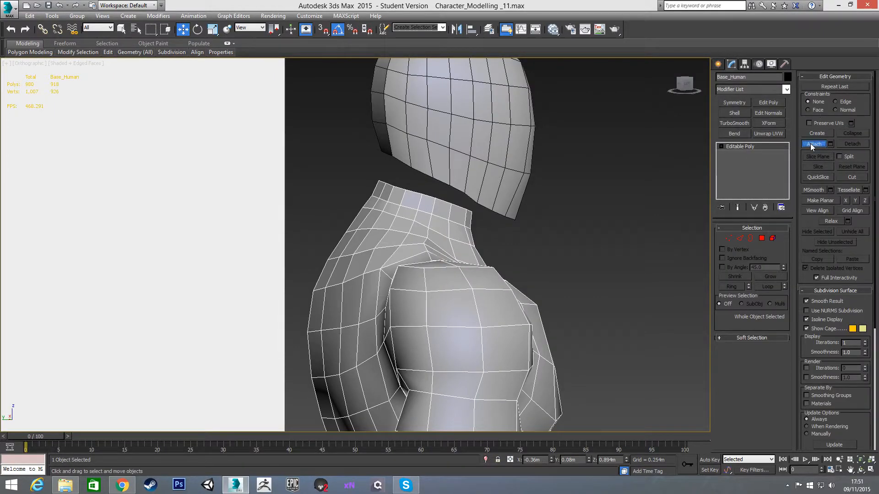
{"action": "left_click", "coordinate": [813, 144]}
{"action": "left_click", "coordinate": [515, 154]}
{"action": "left_click", "coordinate": [813, 144]}
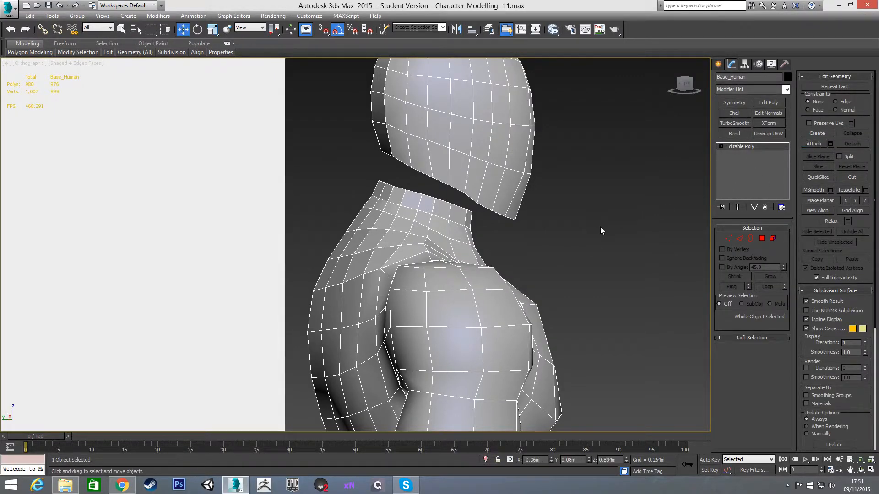
- Select the open border edges of the neck and the head and bridge them with new polygons
{"action": "left_click", "coordinate": [481, 225]}
{"action": "left_click", "coordinate": [431, 199]}
{"action": "key", "text": "2"}
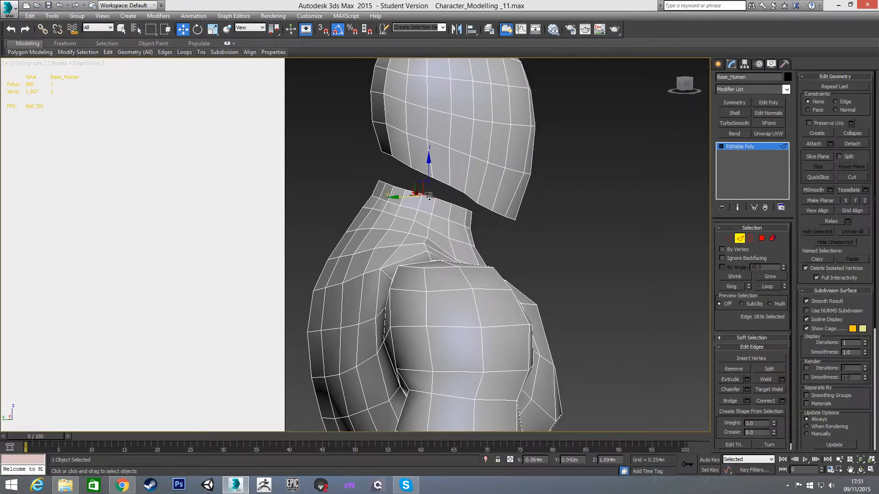
{"action": "double_click", "coordinate": [444, 185], "text": "ctrl"}
{"action": "middle_click_drag", "start_coordinate": [453, 227], "coordinate": [410, 231], "text": "alt"}
{"action": "left_click", "coordinate": [735, 402]}
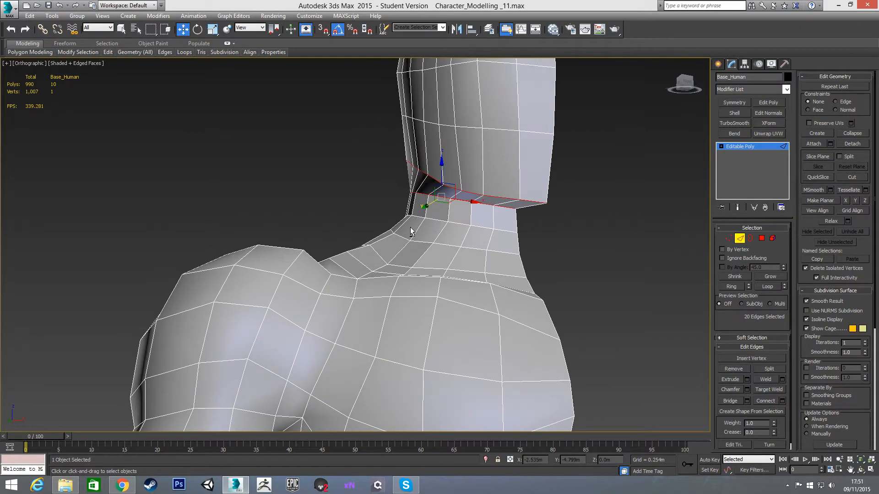
- Select the ten-edge loop at the top of the neck and nudge it slightly up and forward in the side view
{"action": "double_click", "coordinate": [463, 200]}
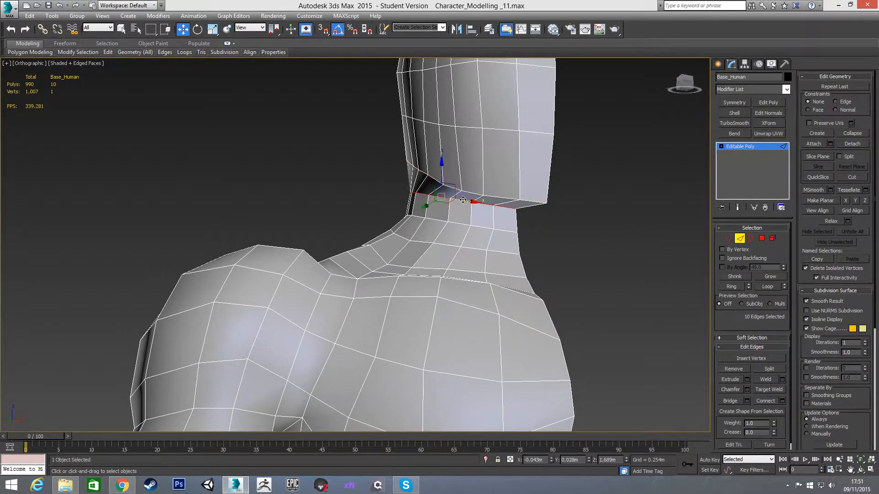
{"action": "key", "text": "f"}
{"action": "middle_click_drag", "start_coordinate": [435, 248], "coordinate": [441, 215]}
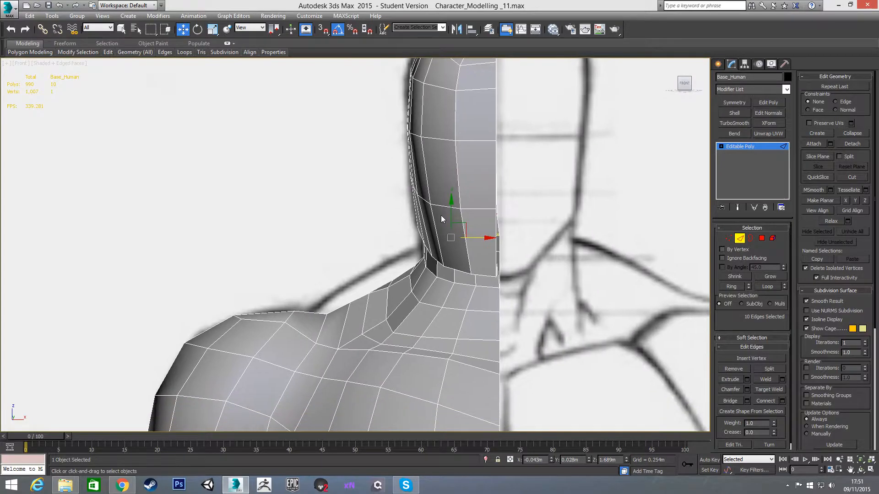
{"action": "key", "text": "l"}
{"action": "scroll", "coordinate": [459, 241], "scroll_direction": "up", "scroll_amount": 3}
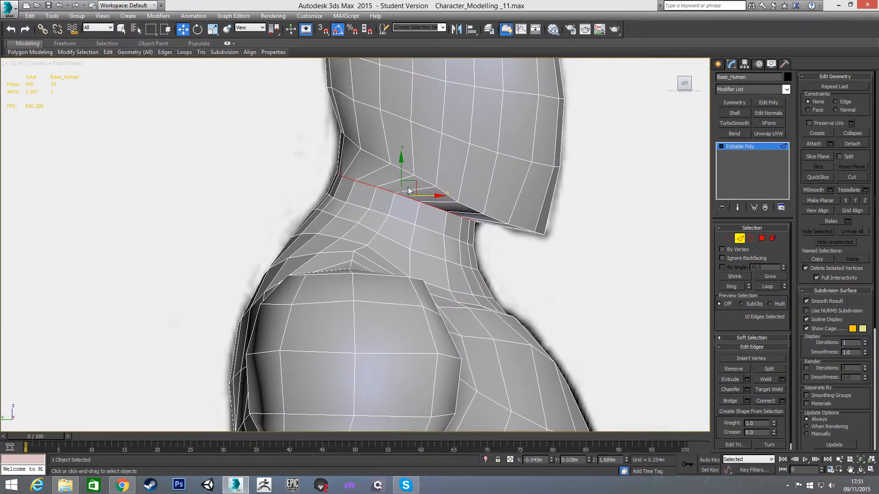
{"action": "left_click_drag", "start_coordinate": [398, 174], "coordinate": [431, 190]}
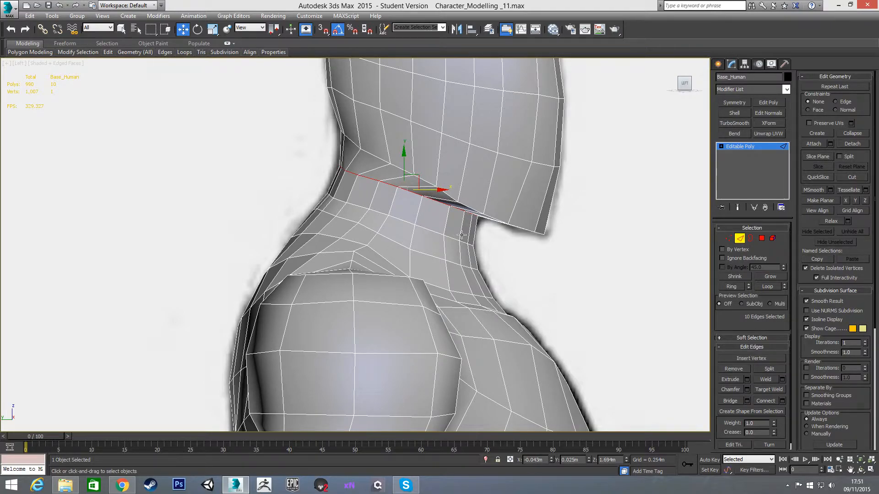
- Check the bridged neck from the side and at an angle, ending at vertex level with nothing selected
{"action": "middle_click_drag", "start_coordinate": [471, 218], "coordinate": [462, 231], "text": "alt"}
{"action": "key", "text": "l"}
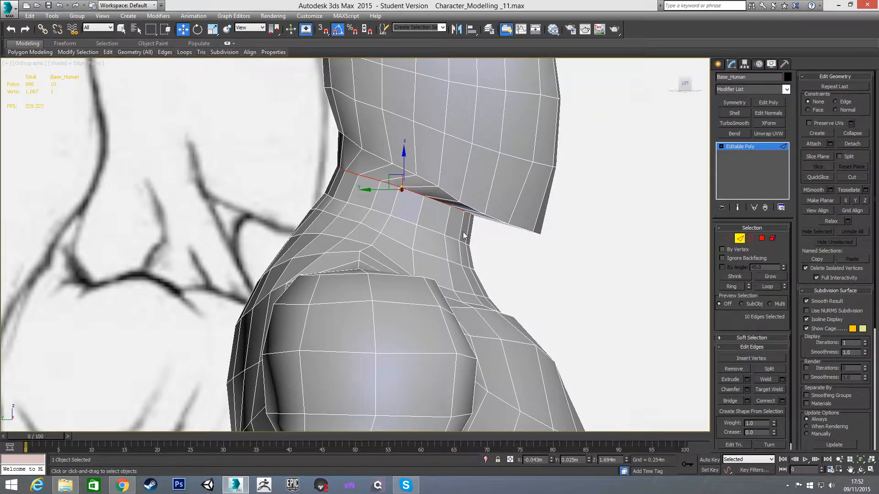
{"action": "key", "text": "l"}
{"action": "scroll", "coordinate": [410, 194], "scroll_direction": "up", "scroll_amount": 3}
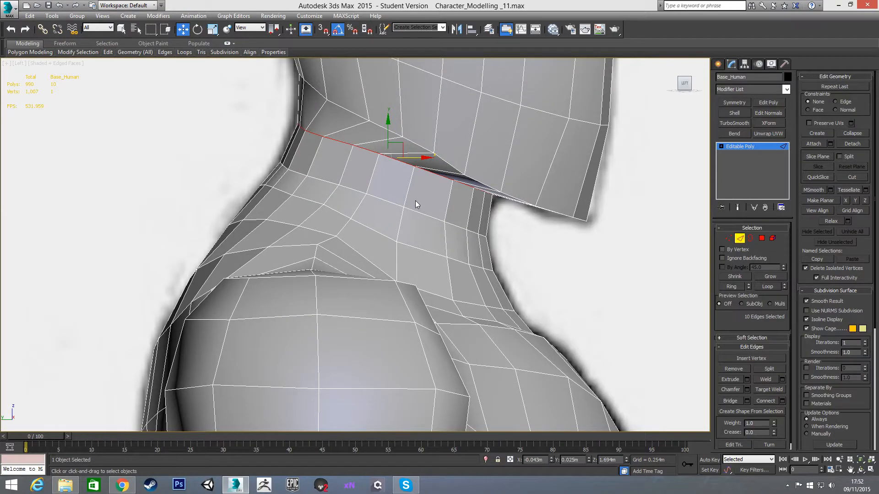
{"action": "middle_click_drag", "start_coordinate": [418, 190], "coordinate": [441, 178], "text": "alt"}
{"action": "key", "text": "l"}
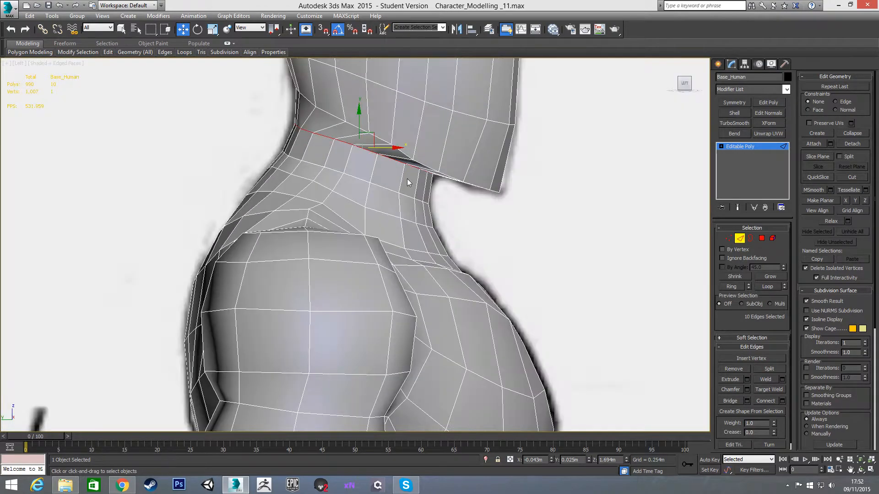
{"action": "scroll", "coordinate": [428, 207], "scroll_direction": "up", "scroll_amount": 4}
{"action": "left_click", "coordinate": [285, 202]}
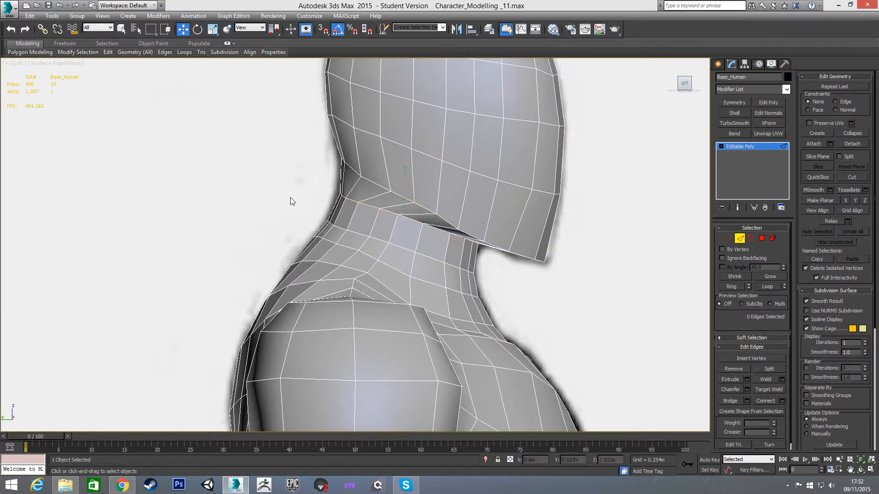
{"action": "key", "text": "1"}
{"action": "left_click", "coordinate": [397, 216]}
{"action": "key", "text": "shift+x"}
{"action": "left_click_drag", "start_coordinate": [419, 215], "coordinate": [424, 217]}
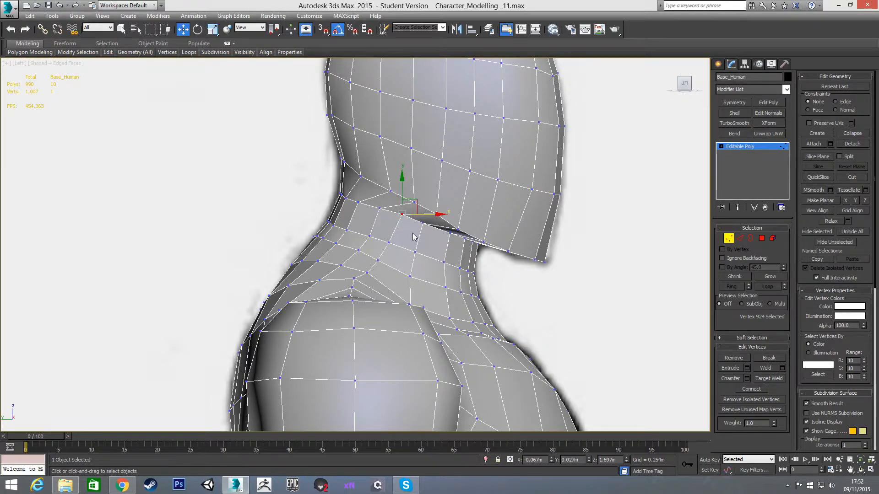
{"action": "scroll", "coordinate": [408, 231], "scroll_direction": "up", "scroll_amount": 3}
{"action": "left_click_drag", "start_coordinate": [410, 189], "coordinate": [407, 193]}
{"action": "key", "text": "ctrl+z"}
{"action": "key", "text": "ctrl+z"}
{"action": "key", "text": "ctrl+z"}
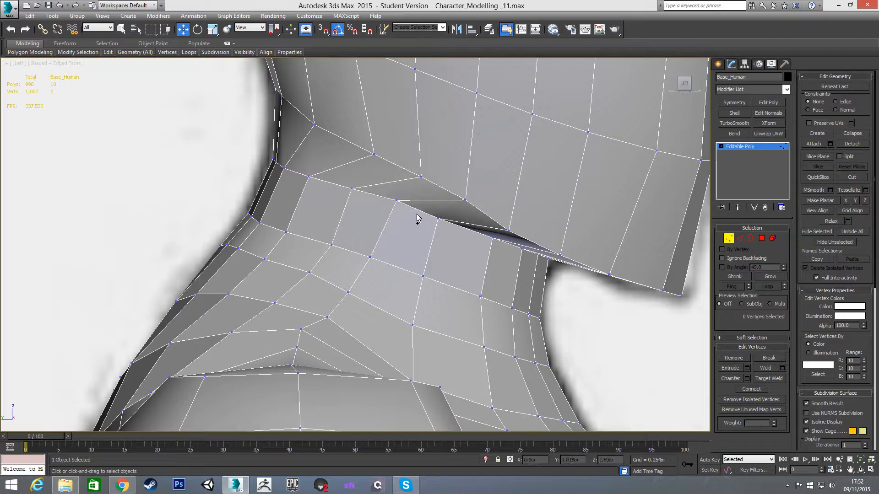
- With the edge constraint on, slide the middle column of side-neck vertices forward, from the head joint down to the trapezius
{"action": "left_click", "coordinate": [396, 201]}
{"action": "key", "text": "shift+x"}
{"action": "left_click_drag", "start_coordinate": [409, 188], "coordinate": [421, 198]}
{"action": "left_click", "coordinate": [371, 256]}
{"action": "left_click_drag", "start_coordinate": [390, 266], "coordinate": [408, 264]}
{"action": "left_click", "coordinate": [348, 293]}
{"action": "left_click_drag", "start_coordinate": [388, 293], "coordinate": [366, 320]}
{"action": "left_click", "coordinate": [328, 319]}
{"action": "left_click", "coordinate": [302, 331]}
{"action": "left_click_drag", "start_coordinate": [302, 330], "coordinate": [334, 350]}
{"action": "left_click", "coordinate": [297, 349]}
- Slide the adjacent column of neck vertices behind it forward along its edges to even out the spacing
{"action": "left_click", "coordinate": [349, 189]}
{"action": "left_click_drag", "start_coordinate": [366, 191], "coordinate": [388, 194]}
{"action": "left_click", "coordinate": [332, 247]}
{"action": "left_click_drag", "start_coordinate": [333, 247], "coordinate": [309, 306]}
{"action": "left_click", "coordinate": [313, 274]}
{"action": "left_click", "coordinate": [275, 304]}
- Slide the following column of vertices, closer to the nape, forward along its edges down to the trapezius
{"action": "left_click", "coordinate": [310, 177]}
{"action": "left_click_drag", "start_coordinate": [331, 177], "coordinate": [338, 196]}
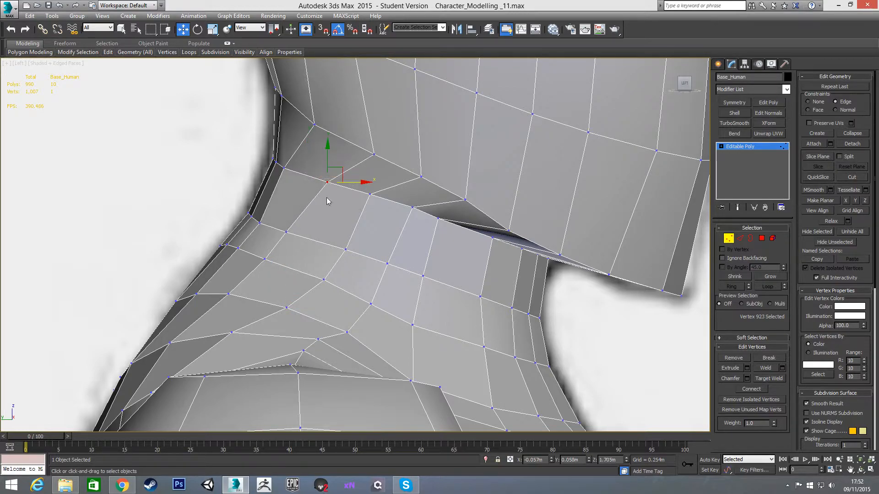
{"action": "left_click", "coordinate": [287, 233]}
{"action": "left_click_drag", "start_coordinate": [310, 232], "coordinate": [333, 238]}
{"action": "left_click", "coordinate": [265, 259]}
{"action": "left_click_drag", "start_coordinate": [284, 256], "coordinate": [299, 261]}
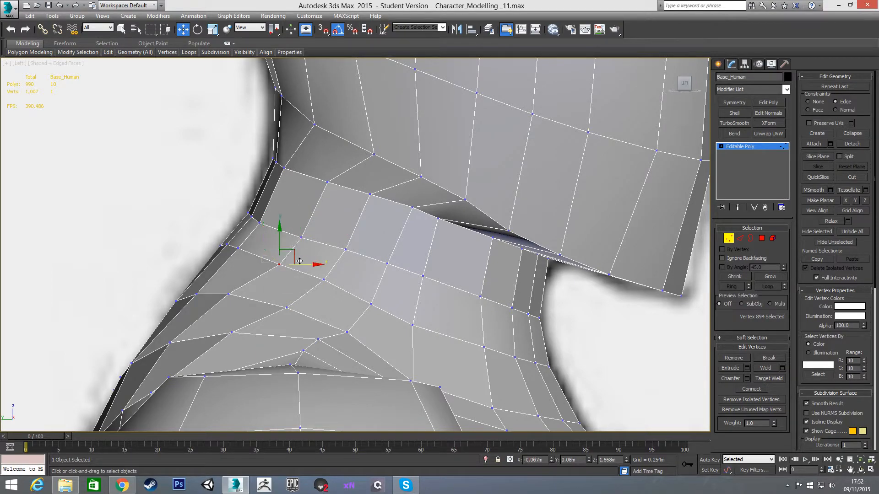
{"action": "left_click", "coordinate": [229, 293]}
- Slide the two rearmost side vertices of the neck's top loop slightly forward
{"action": "left_click", "coordinate": [284, 168]}
{"action": "mouse_move", "coordinate": [309, 169]}
{"action": "left_mouse_down"}
{"action": "mouse_move", "coordinate": [320, 171]}
{"action": "mouse_move", "coordinate": [300, 167]}
{"action": "left_mouse_up"}
{"action": "left_click", "coordinate": [276, 162]}
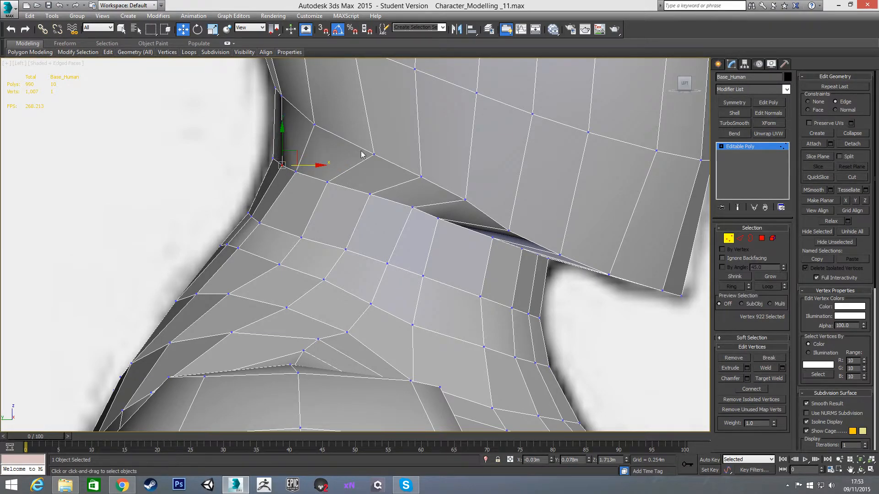
- Slide five vertices of the head's lower border backward along their edges, from the nape toward the jaw
{"action": "left_click", "coordinate": [315, 124]}
{"action": "left_click_drag", "start_coordinate": [341, 124], "coordinate": [332, 122]}
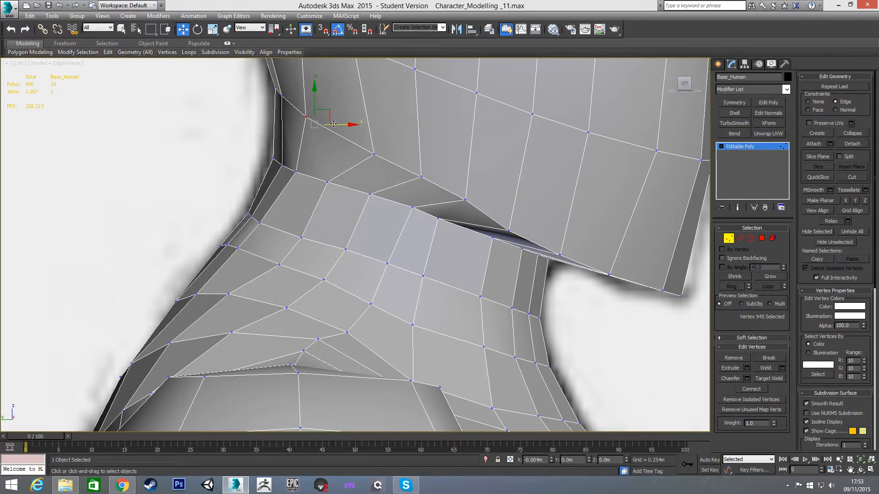
{"action": "left_click", "coordinate": [374, 154]}
{"action": "left_click_drag", "start_coordinate": [374, 153], "coordinate": [373, 144]}
{"action": "left_click", "coordinate": [421, 176]}
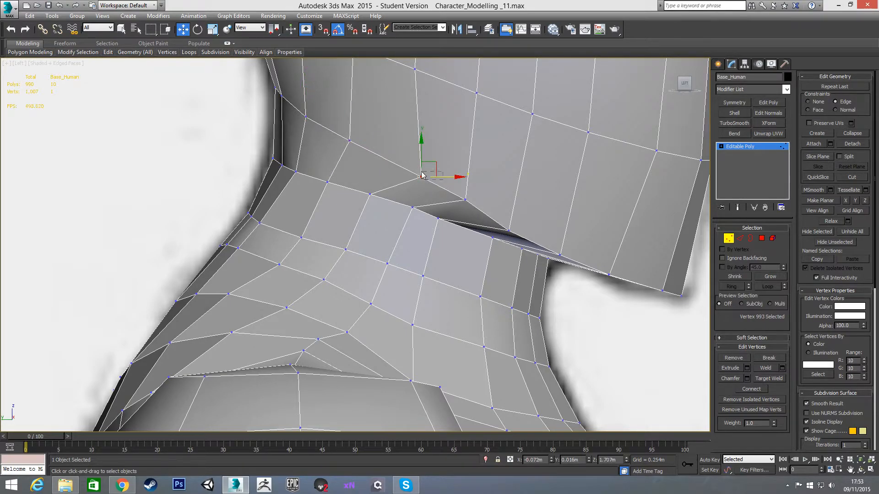
{"action": "left_click_drag", "start_coordinate": [431, 178], "coordinate": [406, 144]}
{"action": "left_click_drag", "start_coordinate": [463, 199], "coordinate": [449, 166]}
{"action": "left_click", "coordinate": [508, 230]}
{"action": "left_click_drag", "start_coordinate": [524, 218], "coordinate": [484, 300]}
- Slide the three vertices of the neck column ahead of the adjusted ones slightly forward along their edges
{"action": "left_click", "coordinate": [435, 221]}
{"action": "left_click", "coordinate": [429, 277]}
{"action": "left_click", "coordinate": [413, 325]}
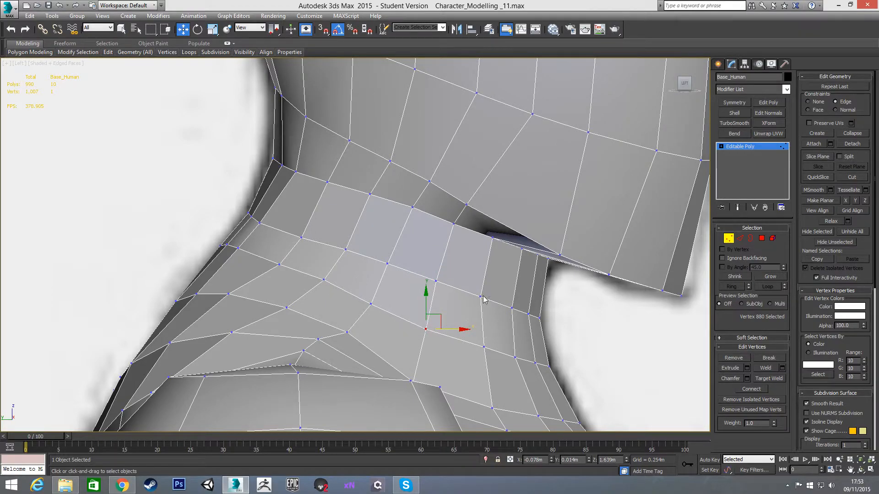
- Slide the two border vertices under the jaw backward along the edge and select the vertex nearest the chin
{"action": "left_click", "coordinate": [560, 255]}
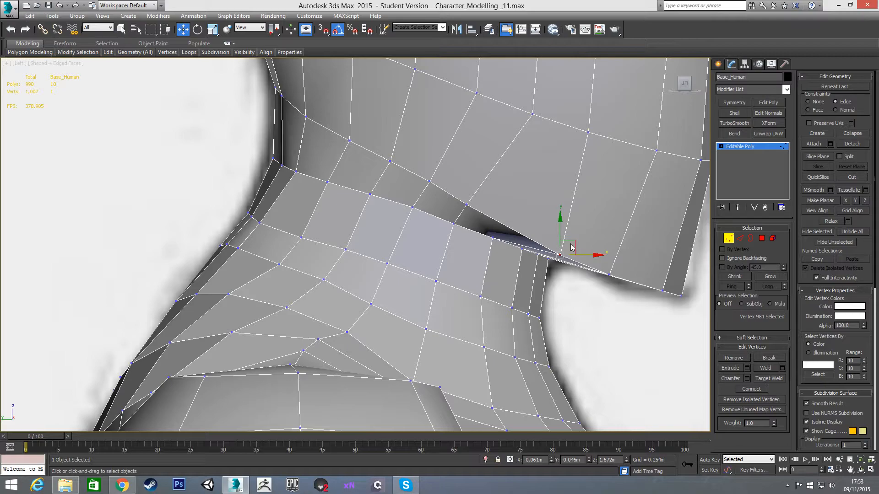
{"action": "left_click_drag", "start_coordinate": [571, 248], "coordinate": [640, 274]}
{"action": "left_click", "coordinate": [609, 273]}
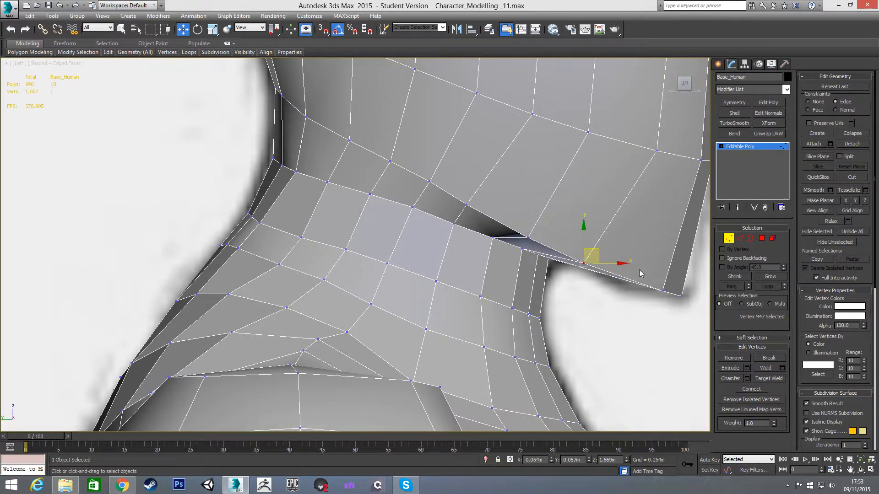
{"action": "left_click", "coordinate": [663, 289]}
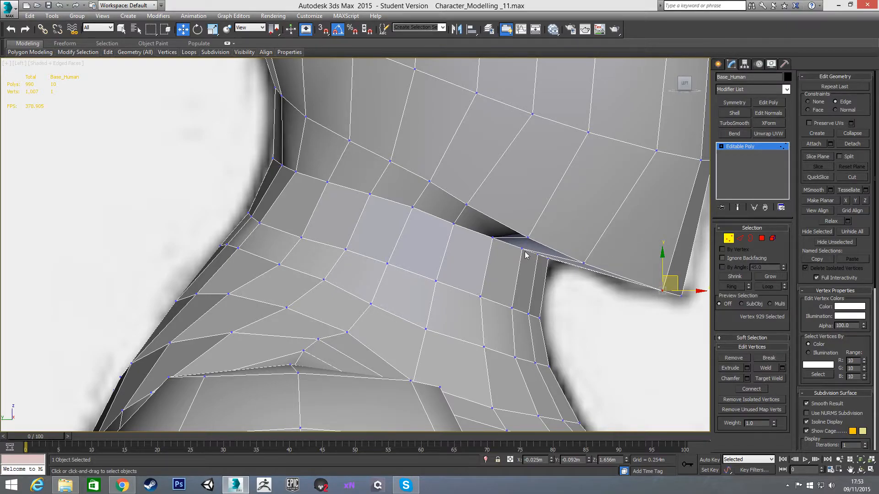
- Select seven vertices around the side and back of the neck's top loop and move them inward toward the centre line
{"action": "mouse_move", "coordinate": [531, 264]}
{"action": "middle_mouse_down", "text": "alt"}
{"action": "mouse_move", "coordinate": [484, 221]}
{"action": "mouse_move", "coordinate": [483, 262]}
{"action": "mouse_move", "coordinate": [467, 246]}
{"action": "mouse_move", "coordinate": [483, 260]}
{"action": "middle_mouse_up", "text": "alt"}
{"action": "key", "text": "f"}
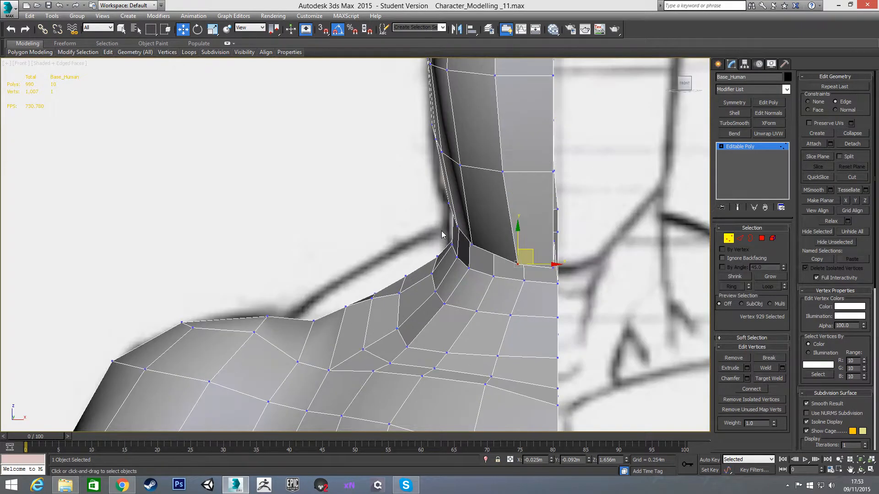
{"action": "key", "text": "alt+x"}
{"action": "key", "text": "alt+x"}
{"action": "middle_click_drag", "start_coordinate": [471, 263], "coordinate": [476, 236], "text": "alt"}
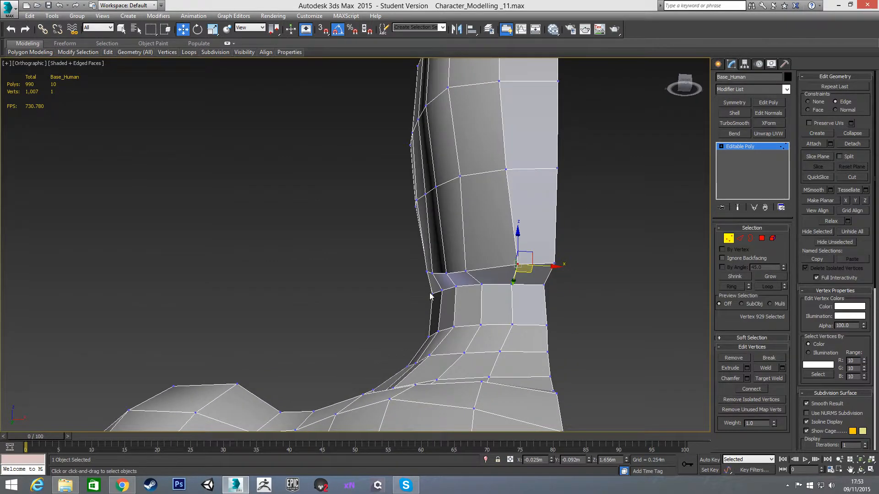
{"action": "left_click_drag", "start_coordinate": [452, 300], "coordinate": [454, 301]}
{"action": "middle_click_drag", "start_coordinate": [454, 302], "coordinate": [491, 321], "text": "alt"}
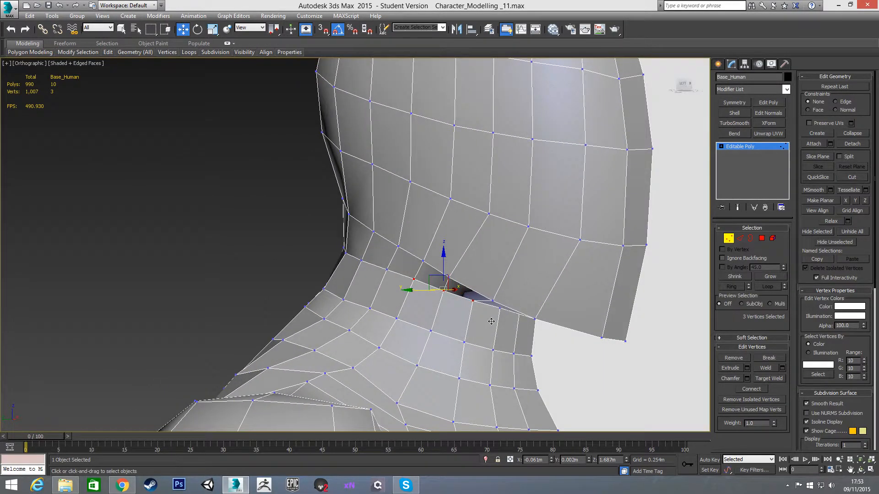
{"action": "left_click", "coordinate": [386, 271], "text": "ctrl"}
{"action": "left_click", "coordinate": [361, 260], "text": "ctrl"}
{"action": "middle_click_drag", "start_coordinate": [361, 261], "coordinate": [460, 275], "text": "alt"}
{"action": "left_click", "coordinate": [389, 278], "text": "ctrl"}
{"action": "left_click", "coordinate": [365, 275], "text": "ctrl"}
{"action": "middle_click_drag", "start_coordinate": [489, 290], "coordinate": [333, 246], "text": "alt"}
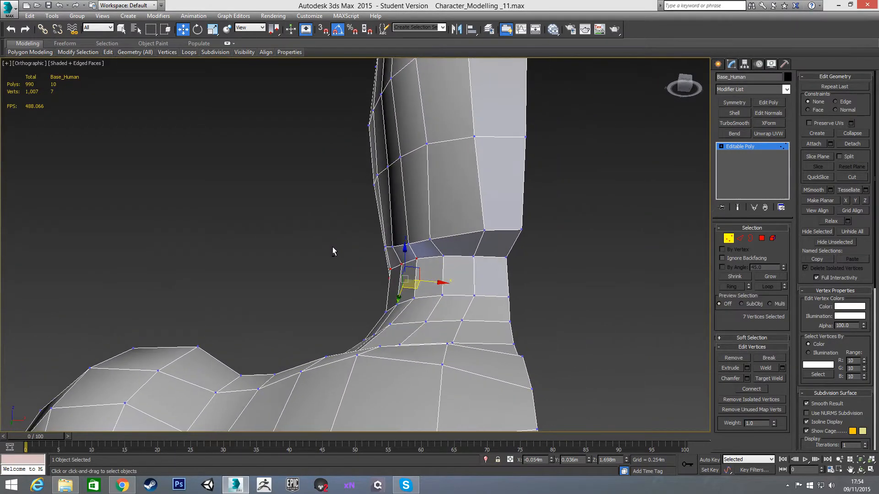
{"action": "left_click_drag", "start_coordinate": [429, 284], "coordinate": [438, 285]}
- Nudge the next vertex toward the front of the same loop inward and compare the neck with the front reference
{"action": "left_click", "coordinate": [443, 257]}
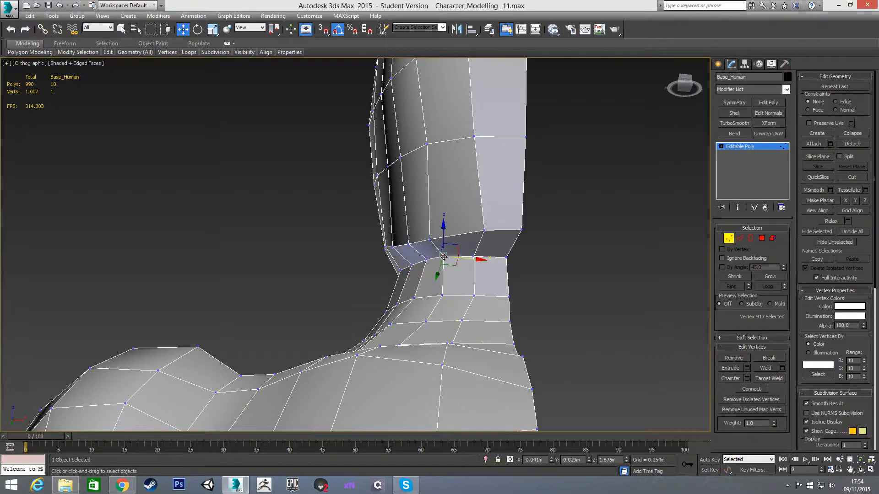
{"action": "left_click_drag", "start_coordinate": [466, 259], "coordinate": [469, 259]}
{"action": "middle_click_drag", "start_coordinate": [367, 244], "coordinate": [373, 221], "text": "alt"}
{"action": "key", "text": "f"}
{"action": "middle_click_drag", "start_coordinate": [432, 257], "coordinate": [434, 233]}
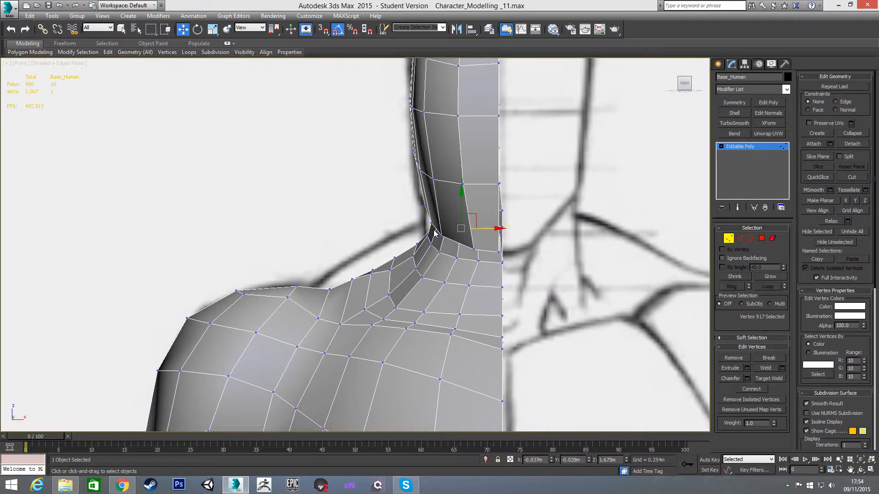
{"action": "scroll", "coordinate": [434, 234], "scroll_direction": "down", "scroll_amount": 3}
- Adjust the vertices along the neck's top loop one by one in the side view to smooth its line
{"action": "key", "text": "l"}
{"action": "middle_click_drag", "start_coordinate": [359, 195], "coordinate": [426, 236]}
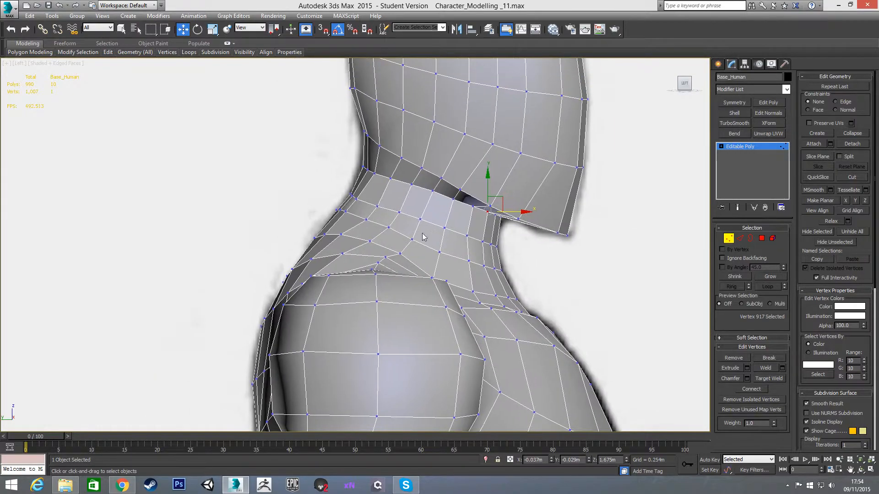
{"action": "scroll", "coordinate": [330, 167], "scroll_direction": "up", "scroll_amount": 2}
{"action": "left_click_drag", "start_coordinate": [399, 176], "coordinate": [532, 193]}
{"action": "left_click", "coordinate": [408, 180]}
{"action": "left_click", "coordinate": [415, 182]}
{"action": "left_click", "coordinate": [445, 189]}
{"action": "left_click", "coordinate": [465, 198]}
{"action": "left_click", "coordinate": [475, 198]}
{"action": "left_click", "coordinate": [485, 216]}
{"action": "left_click", "coordinate": [504, 210]}
{"action": "left_click", "coordinate": [509, 226]}
{"action": "left_click", "coordinate": [532, 221]}
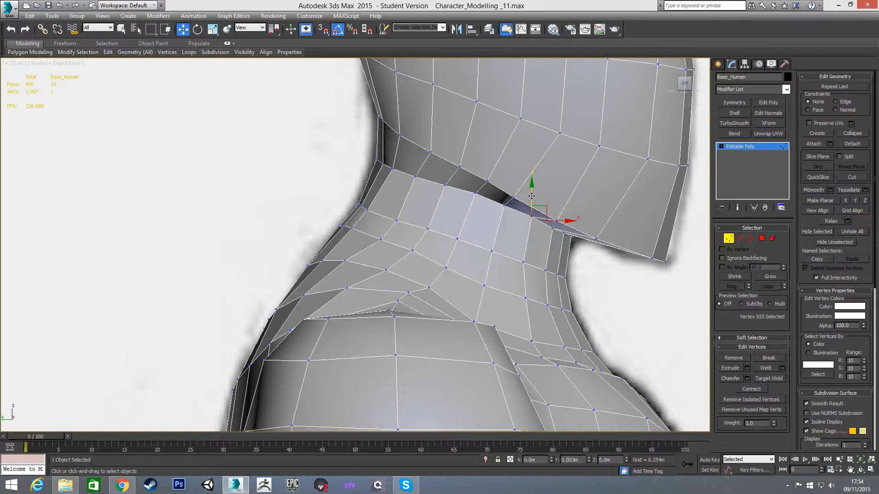
- Select the ten-edge loop just below the neck's top loop and slide it up about 0.01 m
{"action": "left_click", "coordinate": [469, 244]}
{"action": "key", "text": "2"}
{"action": "double_click", "coordinate": [467, 242]}
{"action": "left_click_drag", "start_coordinate": [458, 217], "coordinate": [461, 200]}
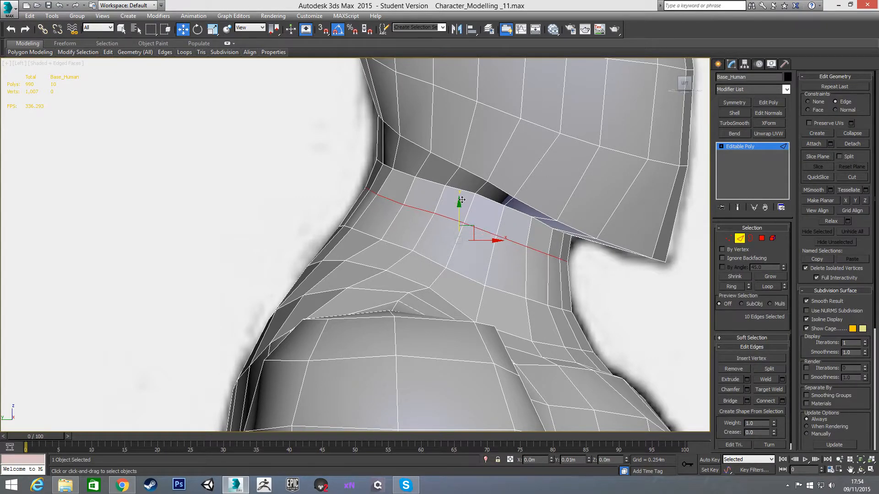
- Raise the next two ten-edge loops down the neck along their edges to even out the spacing
{"action": "double_click", "coordinate": [428, 259]}
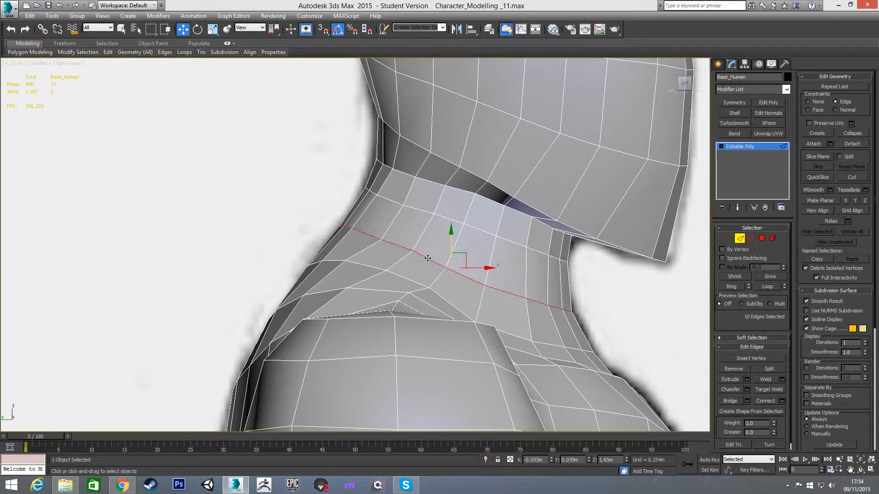
{"action": "left_click_drag", "start_coordinate": [450, 242], "coordinate": [453, 232]}
{"action": "double_click", "coordinate": [409, 279]}
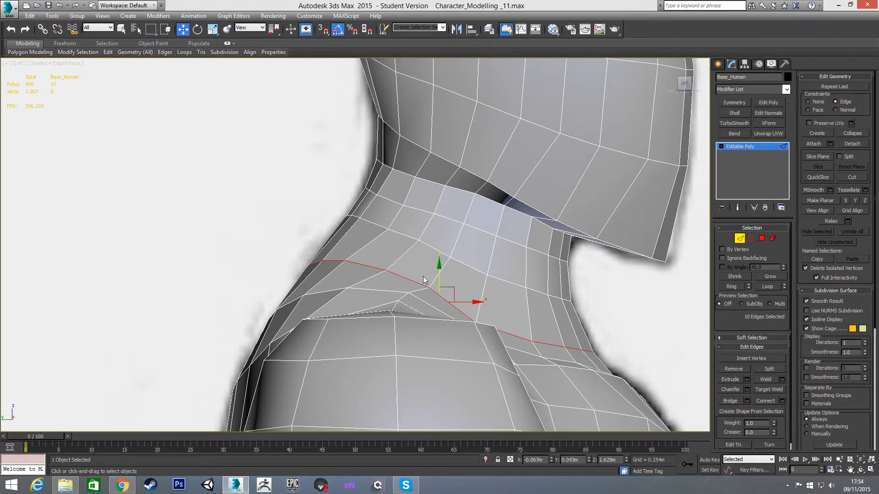
{"action": "left_click_drag", "start_coordinate": [440, 273], "coordinate": [441, 258]}
{"action": "middle_click_drag", "start_coordinate": [441, 258], "coordinate": [518, 289], "text": "alt"}
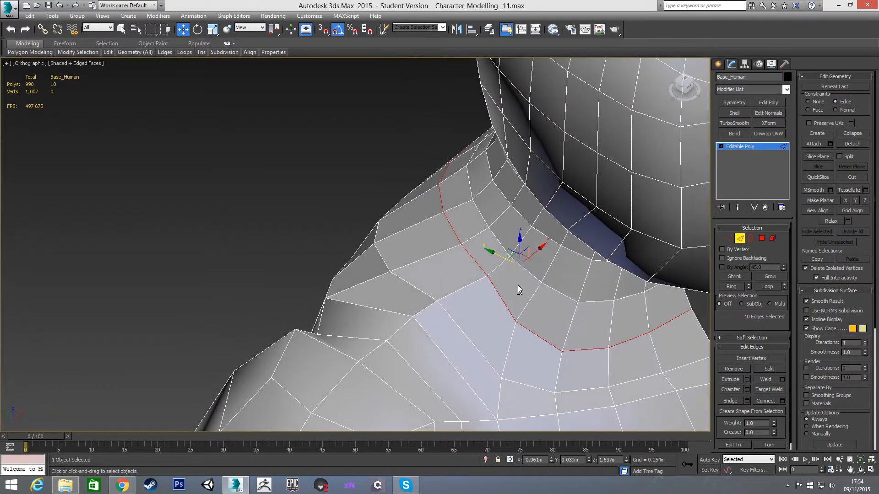
- Slide individual vertices on the trapezius along their edges to even out the loops between the neck base and shoulder
{"action": "key", "text": "1"}
{"action": "left_click_drag", "start_coordinate": [391, 271], "coordinate": [415, 259]}
{"action": "left_click", "coordinate": [437, 302]}
{"action": "left_click_drag", "start_coordinate": [455, 297], "coordinate": [458, 282]}
{"action": "left_click", "coordinate": [503, 380]}
{"action": "left_click", "coordinate": [502, 378]}
{"action": "left_click_drag", "start_coordinate": [515, 367], "coordinate": [520, 358]}
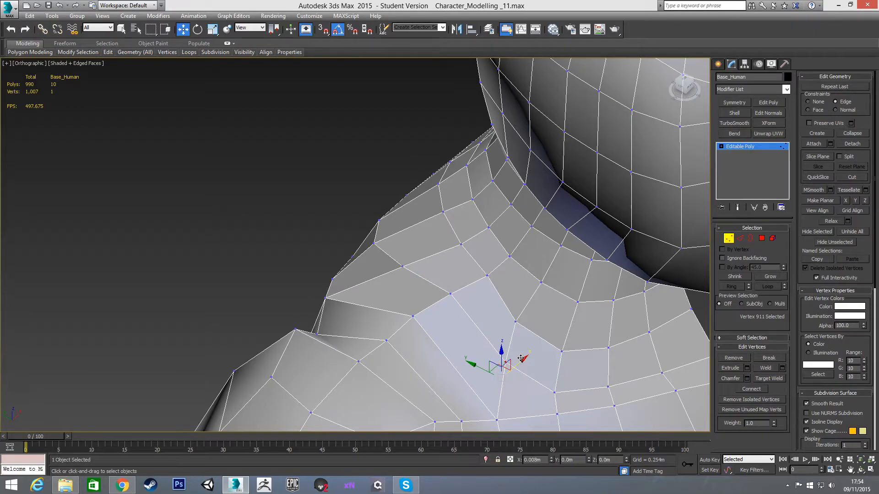
{"action": "middle_click_drag", "start_coordinate": [429, 297], "coordinate": [401, 172], "text": "alt"}
{"action": "scroll", "coordinate": [401, 172], "scroll_direction": "down", "scroll_amount": 3}
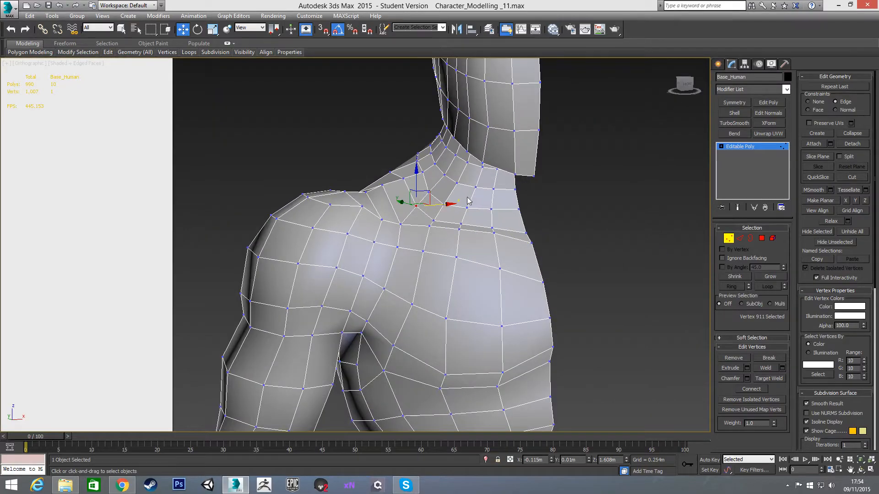
{"action": "left_click", "coordinate": [728, 241]}
- Try mirroring the half body with a Symmetry modifier about the Y axis and inspect the centre seam from the front
{"action": "middle_click_drag", "start_coordinate": [498, 219], "coordinate": [463, 212]}
{"action": "scroll", "coordinate": [461, 211], "scroll_direction": "down", "scroll_amount": 3}
{"action": "middle_click_drag", "start_coordinate": [447, 248], "coordinate": [449, 212], "text": "alt"}
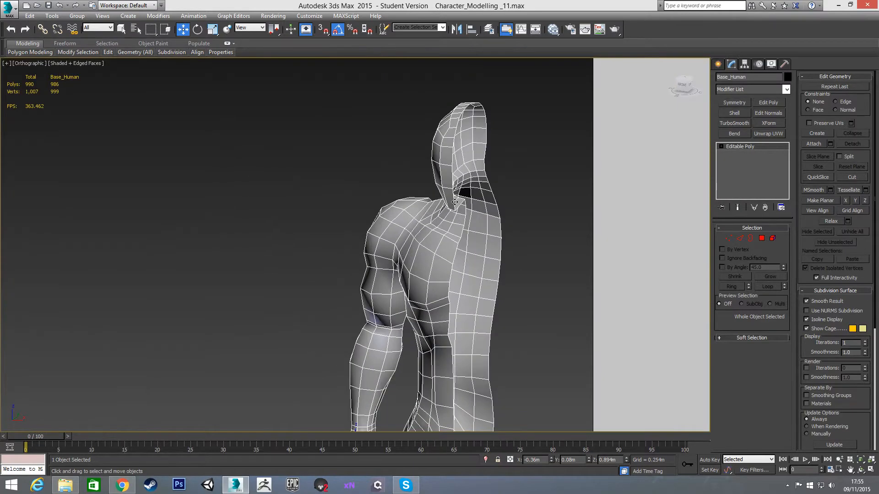
{"action": "key", "text": "2"}
{"action": "left_click", "coordinate": [454, 142]}
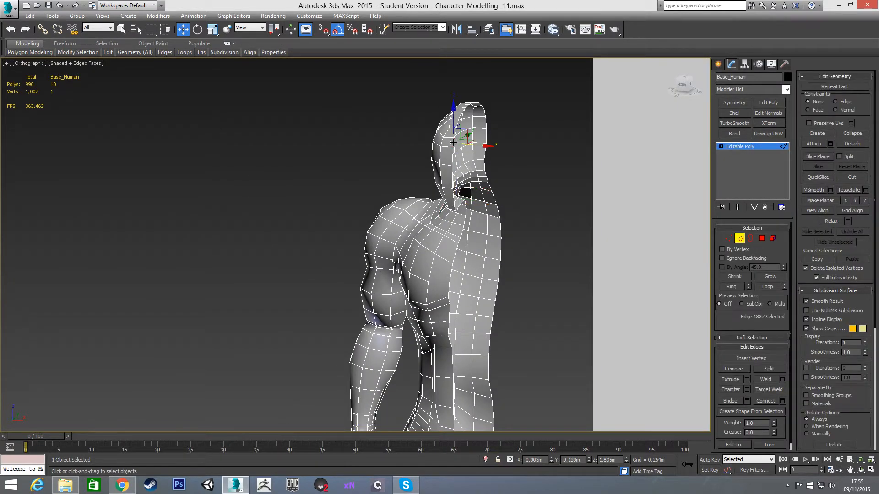
{"action": "left_click", "coordinate": [732, 103]}
{"action": "left_click", "coordinate": [746, 245]}
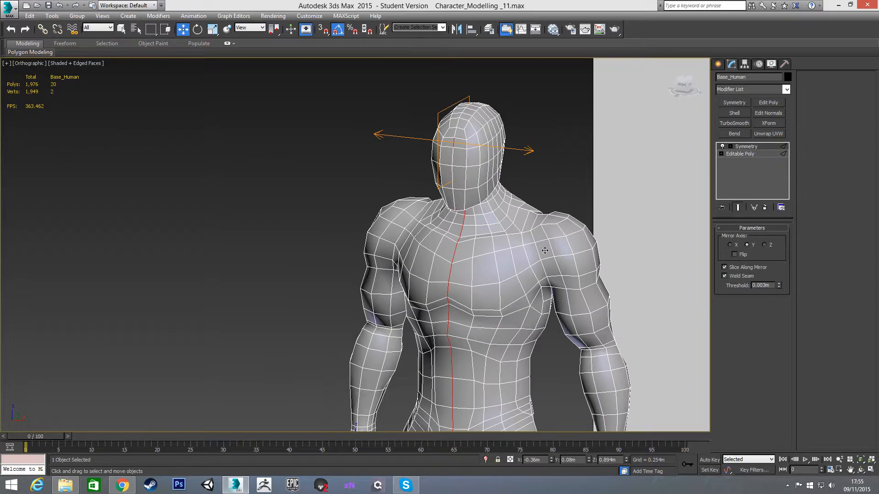
{"action": "middle_click_drag", "start_coordinate": [567, 247], "coordinate": [567, 202]}
{"action": "scroll", "coordinate": [563, 197], "scroll_direction": "down", "scroll_amount": 3}
{"action": "mouse_move", "coordinate": [536, 241]}
{"action": "middle_mouse_down", "text": "alt"}
{"action": "mouse_move", "coordinate": [565, 251]}
{"action": "mouse_move", "coordinate": [603, 240]}
{"action": "mouse_move", "coordinate": [537, 204]}
{"action": "mouse_move", "coordinate": [522, 220]}
{"action": "mouse_move", "coordinate": [490, 206]}
{"action": "mouse_move", "coordinate": [611, 221]}
{"action": "mouse_move", "coordinate": [518, 215]}
{"action": "mouse_move", "coordinate": [488, 199]}
{"action": "middle_mouse_up", "text": "alt"}
{"action": "scroll", "coordinate": [485, 139], "scroll_direction": "up", "scroll_amount": 3}
{"action": "mouse_move", "coordinate": [491, 168]}
{"action": "middle_mouse_down", "text": "alt"}
{"action": "mouse_move", "coordinate": [487, 178]}
{"action": "mouse_move", "coordinate": [483, 170]}
{"action": "middle_mouse_up", "text": "alt"}
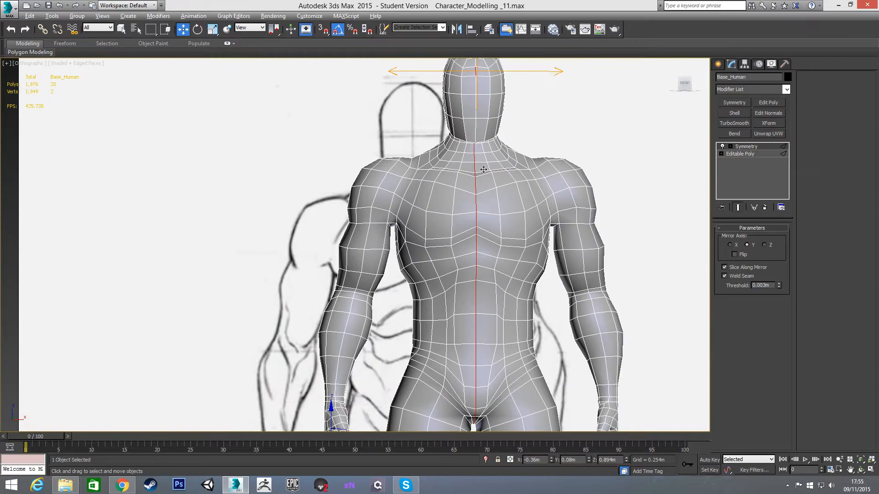
- Undo the mirror axis change and delete the Symmetry modifier from the body
{"action": "key", "text": "ctrl+z"}
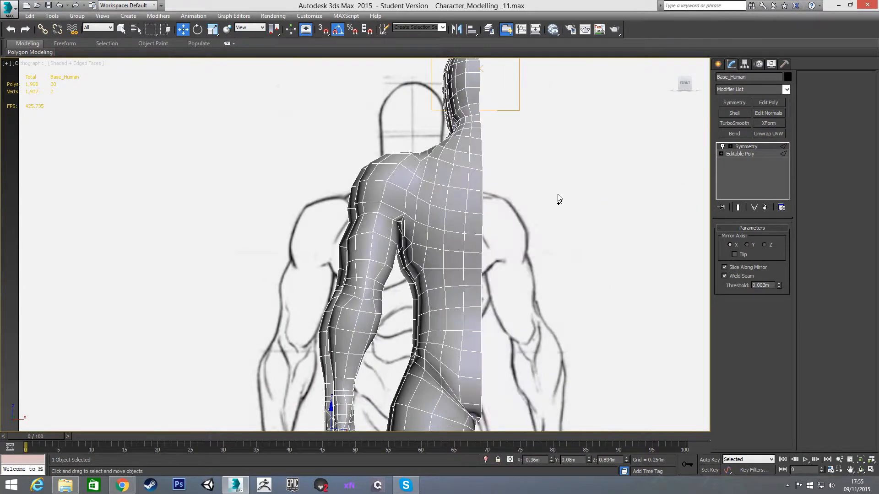
{"action": "right_click", "coordinate": [741, 147]}
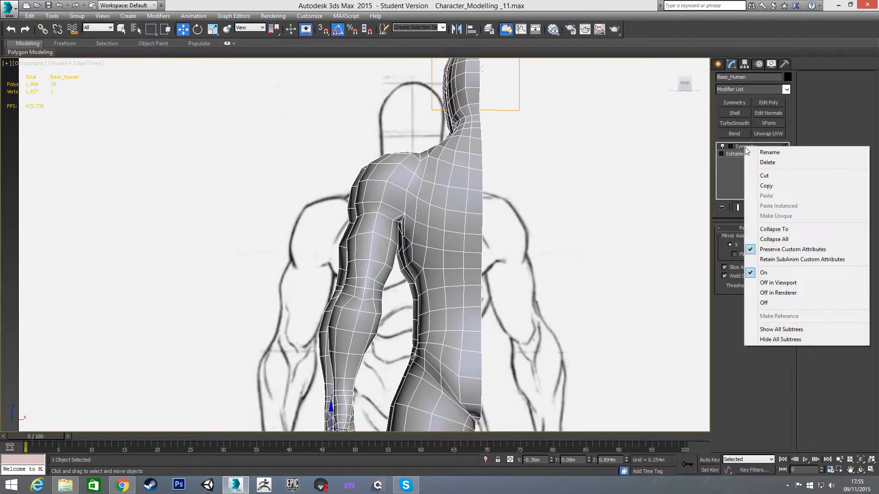
{"action": "left_click", "coordinate": [763, 163]}
- Select all vertices along the body's centre seam, from the top of the head down to the crotch, in the front view
{"action": "scroll", "coordinate": [527, 188], "scroll_direction": "down", "scroll_amount": 2}
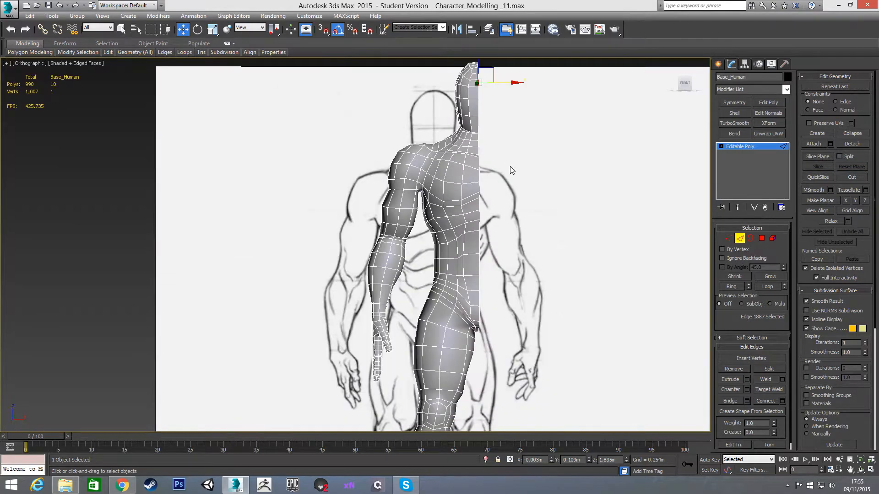
{"action": "scroll", "coordinate": [510, 167], "scroll_direction": "up", "scroll_amount": 5}
{"action": "scroll", "coordinate": [488, 190], "scroll_direction": "down", "scroll_amount": 2}
{"action": "scroll", "coordinate": [501, 210], "scroll_direction": "up", "scroll_amount": 3}
{"action": "scroll", "coordinate": [494, 215], "scroll_direction": "down", "scroll_amount": 1}
{"action": "key", "text": "1"}
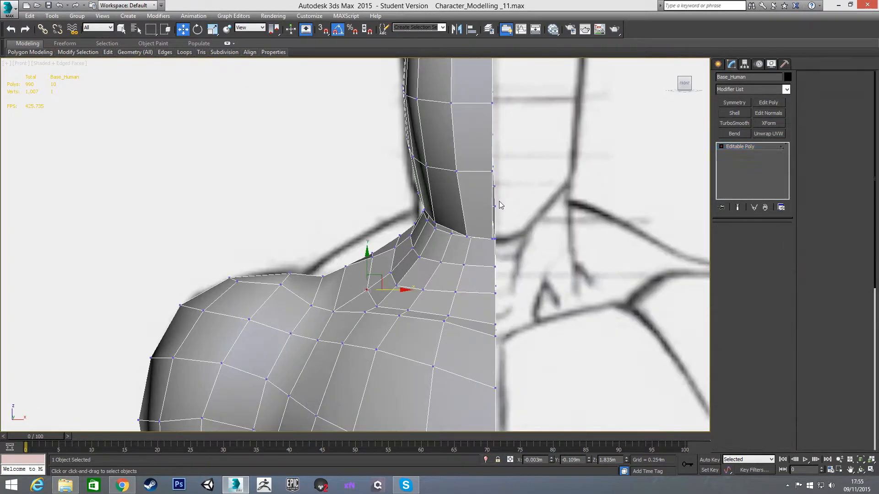
{"action": "scroll", "coordinate": [502, 218], "scroll_direction": "down", "scroll_amount": 2}
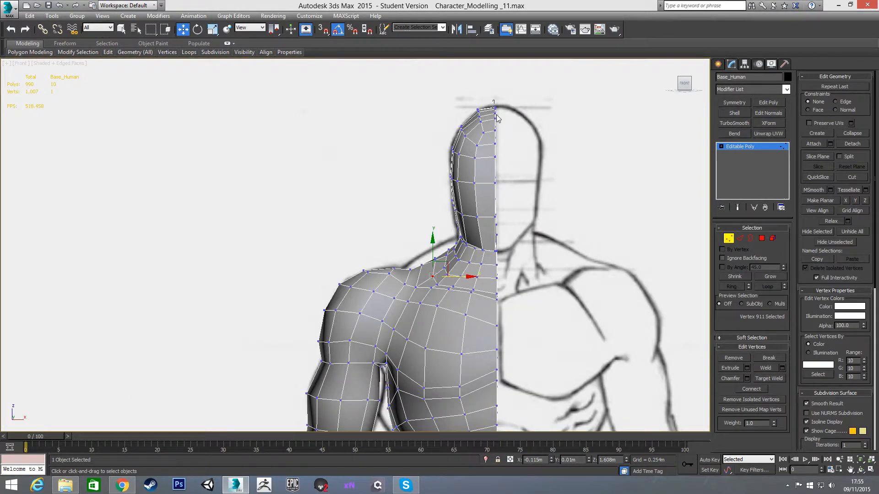
{"action": "left_click_drag", "start_coordinate": [521, 301], "coordinate": [527, 352]}
{"action": "middle_click_drag", "start_coordinate": [527, 294], "coordinate": [526, 122]}
{"action": "scroll", "coordinate": [526, 123], "scroll_direction": "down", "scroll_amount": 4}
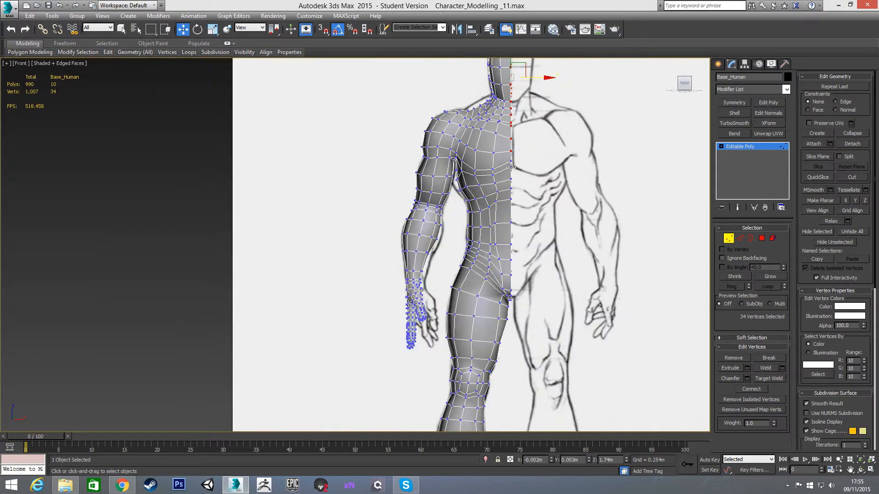
{"action": "left_click_drag", "start_coordinate": [519, 279], "coordinate": [510, 307]}
{"action": "scroll", "coordinate": [509, 305], "scroll_direction": "up", "scroll_amount": 5}
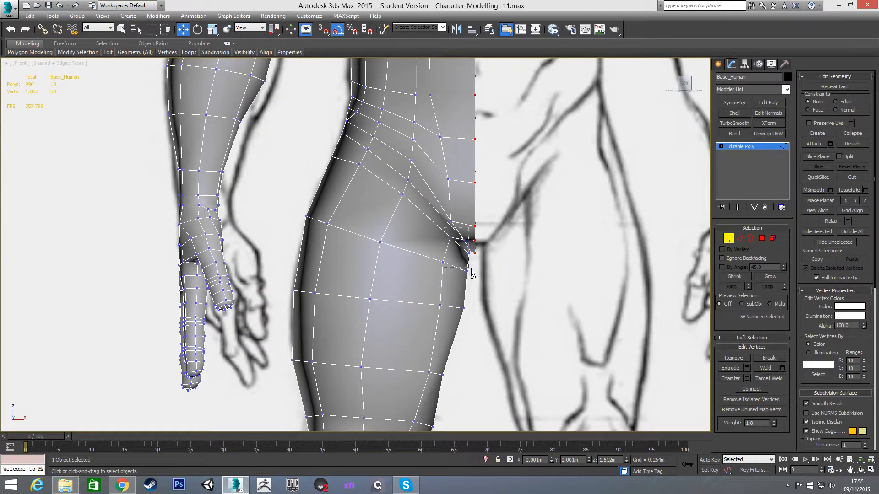
- Check the seam selection in see-through display, make the vertices planar in Y and set their X position to 0
{"action": "key", "text": "alt+x"}
{"action": "middle_click_drag", "start_coordinate": [508, 108], "coordinate": [514, 265]}
{"action": "scroll", "coordinate": [514, 238], "scroll_direction": "down", "scroll_amount": 4}
{"action": "scroll", "coordinate": [524, 164], "scroll_direction": "up", "scroll_amount": 4}
{"action": "middle_click_drag", "start_coordinate": [532, 131], "coordinate": [526, 221]}
{"action": "scroll", "coordinate": [527, 211], "scroll_direction": "down", "scroll_amount": 3}
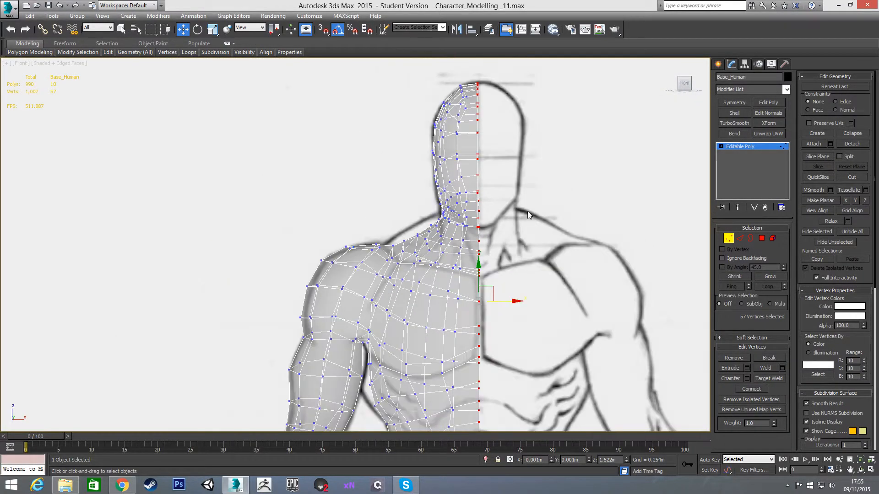
{"action": "key", "text": "alt+x"}
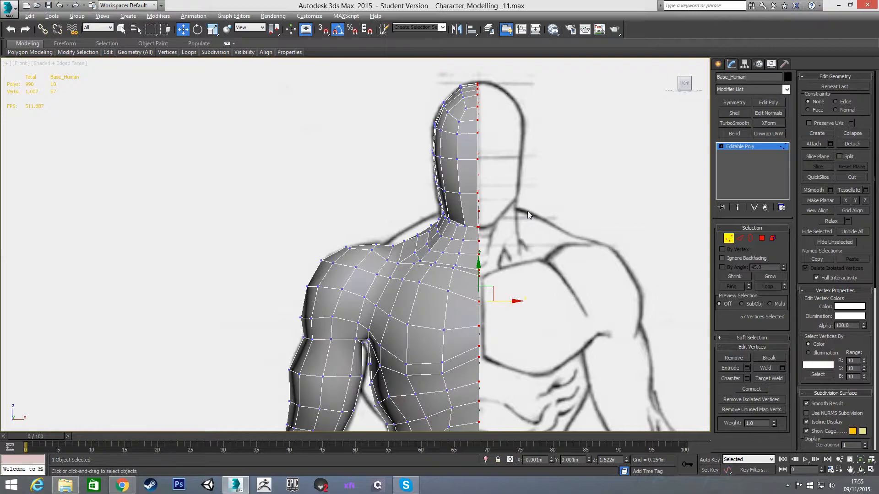
{"action": "left_click", "coordinate": [855, 201]}
{"action": "middle_click_drag", "start_coordinate": [539, 230], "coordinate": [548, 205]}
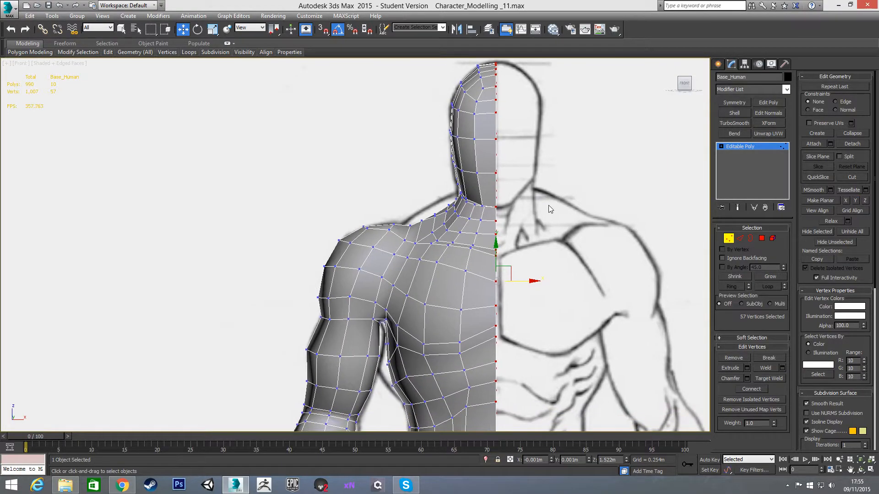
{"action": "right_click", "coordinate": [553, 459]}
{"action": "scroll", "coordinate": [562, 282], "scroll_direction": "down", "scroll_amount": 2}
{"action": "middle_click_drag", "start_coordinate": [561, 271], "coordinate": [527, 210]}
- Add a Symmetry modifier to the half body with Y as the mirror axis and compare it with the front reference
{"action": "key", "text": "2"}
{"action": "left_click", "coordinate": [462, 154]}
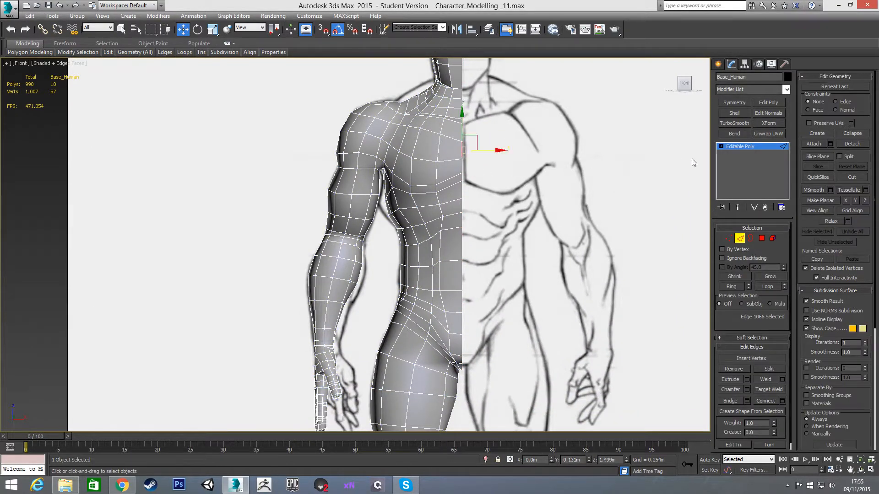
{"action": "left_click", "coordinate": [732, 103]}
{"action": "left_click", "coordinate": [747, 245]}
{"action": "middle_click_drag", "start_coordinate": [454, 177], "coordinate": [623, 186], "text": "alt"}
{"action": "key", "text": "f"}
{"action": "scroll", "coordinate": [510, 207], "scroll_direction": "down", "scroll_amount": 2}
{"action": "middle_click_drag", "start_coordinate": [510, 207], "coordinate": [529, 147]}
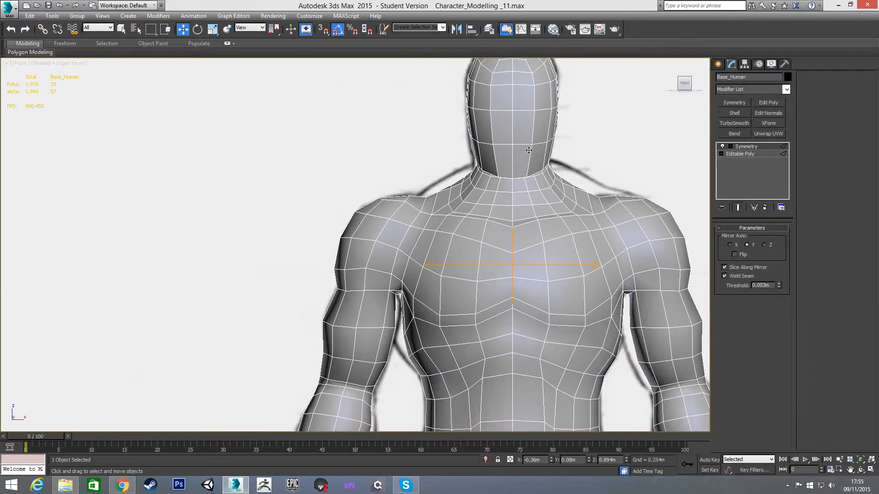
{"action": "scroll", "coordinate": [455, 188], "scroll_direction": "up", "scroll_amount": 4}
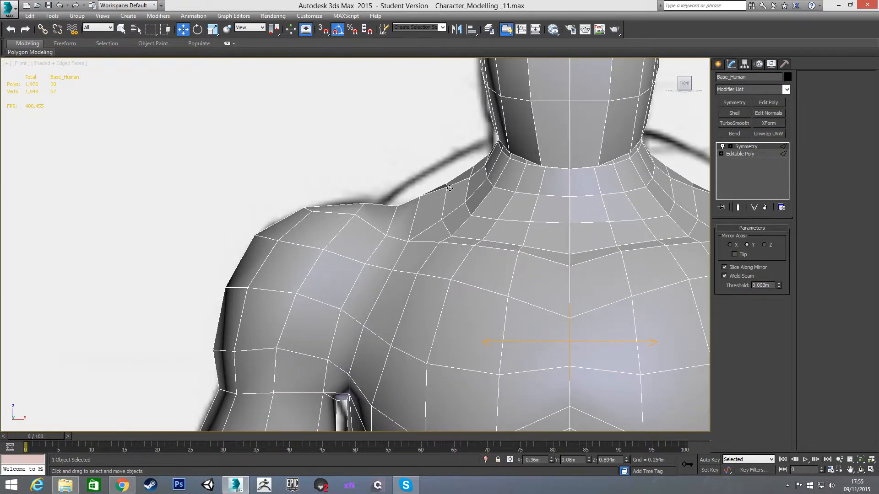
- Return to the base mesh's vertices with the mirrored result shown and raise three vertices on the trapezius toward the reference shoulder line
{"action": "left_click", "coordinate": [739, 153]}
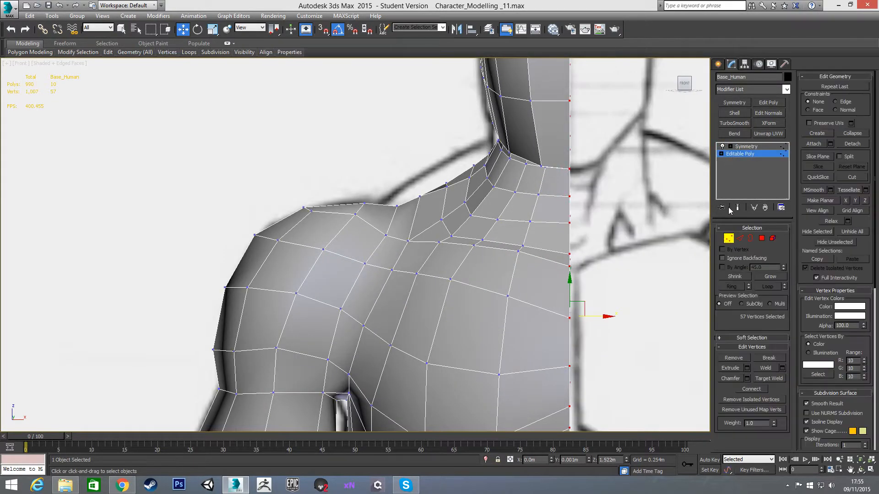
{"action": "key", "text": "1"}
{"action": "left_click_drag", "start_coordinate": [448, 197], "coordinate": [448, 198]}
{"action": "left_click_drag", "start_coordinate": [435, 166], "coordinate": [434, 158]}
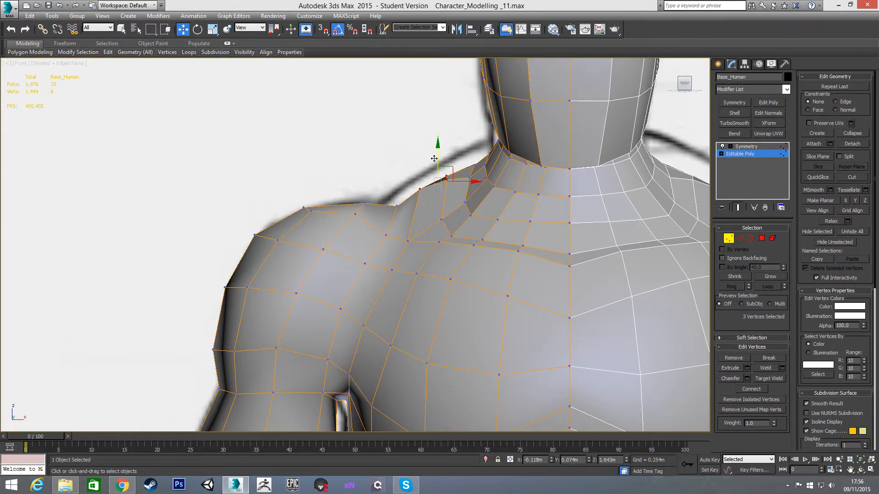
{"action": "left_click", "coordinate": [411, 160]}
{"action": "key", "text": "ctrl+z"}
{"action": "key", "text": "alt+x"}
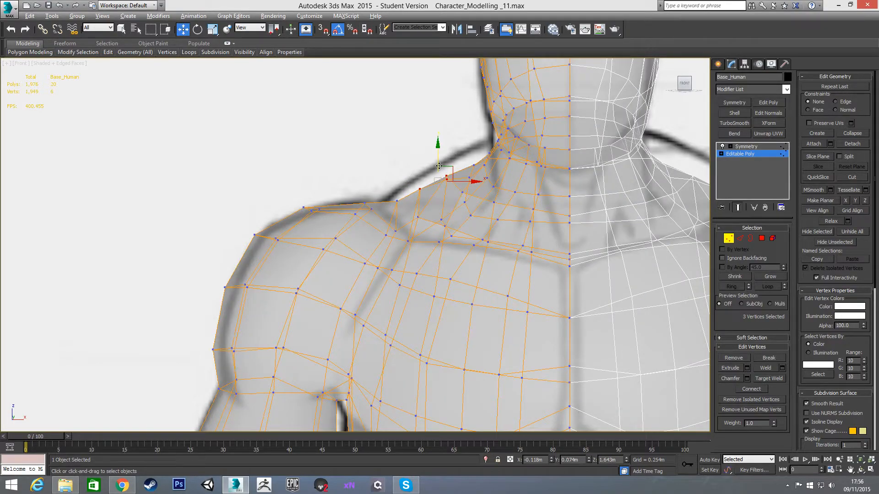
- Adjust the neighbouring trapezius vertices upward in the front view to smooth the slope between neck and shoulder
{"action": "left_click", "coordinate": [417, 216]}
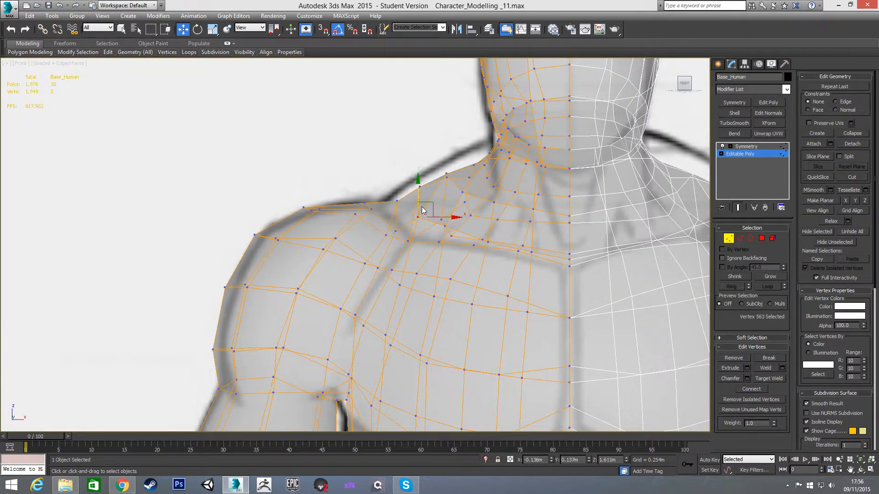
{"action": "left_click", "coordinate": [462, 191]}
{"action": "key", "text": "alt+x"}
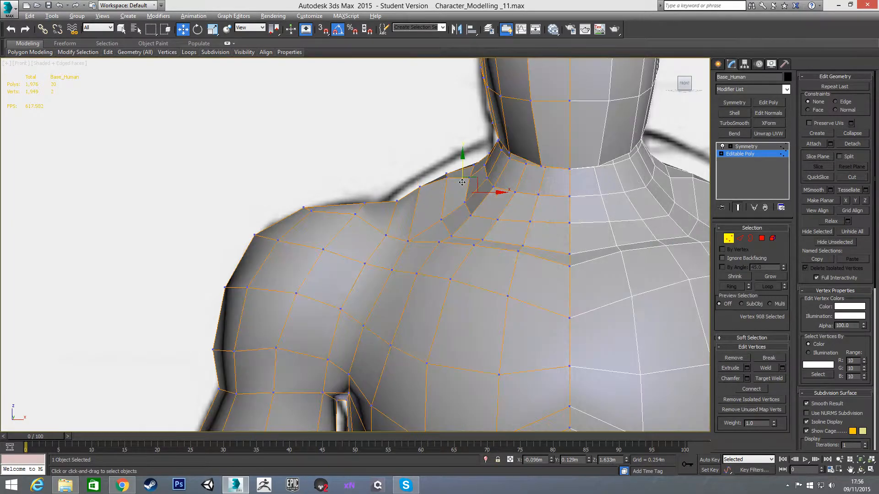
{"action": "left_click_drag", "start_coordinate": [461, 174], "coordinate": [459, 149]}
{"action": "key", "text": "alt+x"}
- Reposition the vertices across the upper back below the neck one by one to match the raised trapezius
{"action": "middle_click_drag", "start_coordinate": [383, 188], "coordinate": [490, 208], "text": "alt"}
{"action": "left_click", "coordinate": [430, 195]}
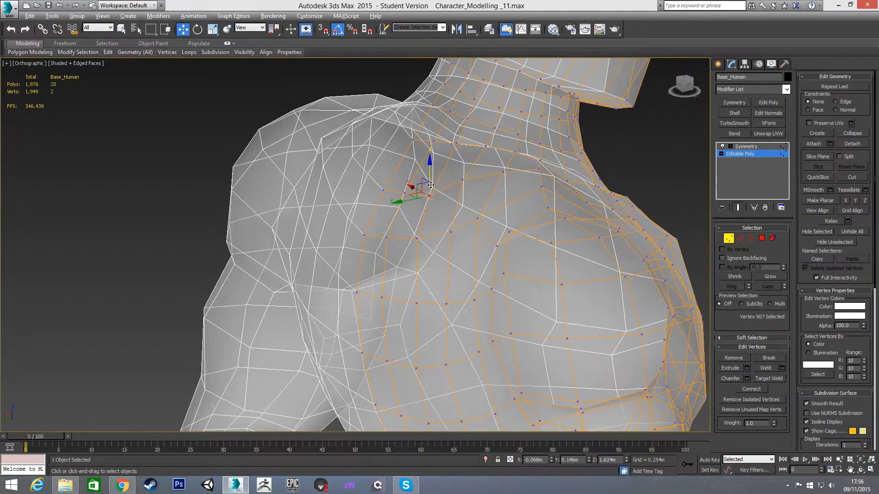
{"action": "key", "text": "alt+x"}
{"action": "left_click_drag", "start_coordinate": [429, 176], "coordinate": [384, 162]}
{"action": "left_click", "coordinate": [405, 193]}
{"action": "left_click", "coordinate": [383, 192]}
- Select eight centre-line vertices down the spine and move them slightly forward along Y to deepen the groove of the back
{"action": "middle_click_drag", "start_coordinate": [429, 221], "coordinate": [450, 167]}
{"action": "scroll", "coordinate": [450, 167], "scroll_direction": "down", "scroll_amount": 2}
{"action": "mouse_move", "coordinate": [441, 212]}
{"action": "middle_mouse_down", "text": "alt"}
{"action": "mouse_move", "coordinate": [465, 194]}
{"action": "mouse_move", "coordinate": [451, 224]}
{"action": "mouse_move", "coordinate": [438, 182]}
{"action": "mouse_move", "coordinate": [451, 176]}
{"action": "mouse_move", "coordinate": [430, 156]}
{"action": "mouse_move", "coordinate": [481, 169]}
{"action": "mouse_move", "coordinate": [490, 143]}
{"action": "mouse_move", "coordinate": [452, 179]}
{"action": "middle_mouse_up", "text": "alt"}
{"action": "scroll", "coordinate": [437, 182], "scroll_direction": "down", "scroll_amount": 3}
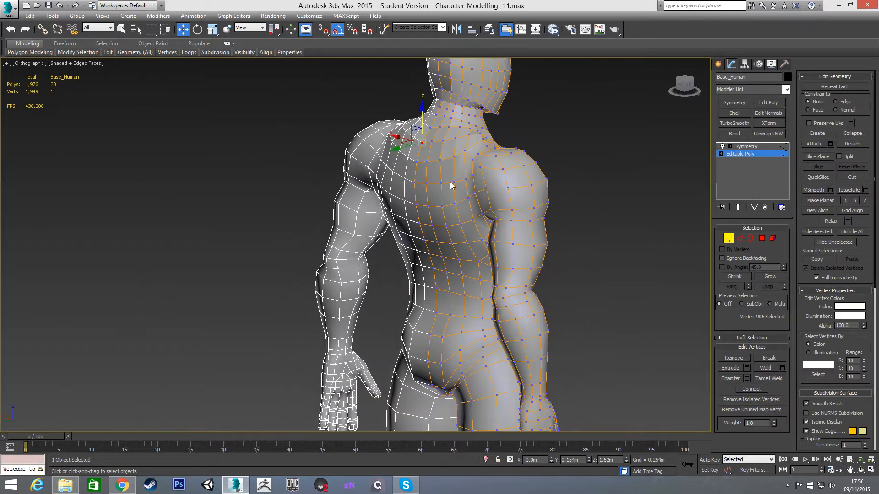
{"action": "left_click", "coordinate": [417, 162]}
{"action": "left_click", "coordinate": [414, 182], "text": "ctrl"}
{"action": "left_click", "coordinate": [415, 205], "text": "ctrl"}
{"action": "left_click", "coordinate": [419, 224], "text": "ctrl"}
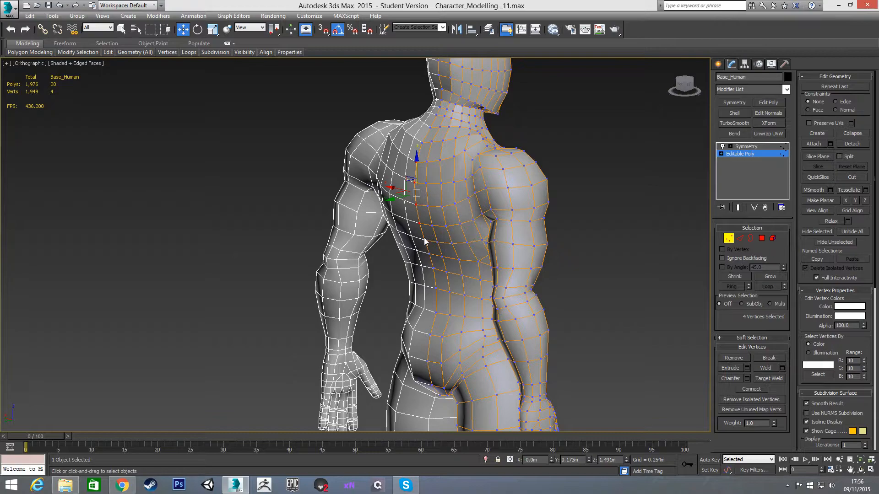
{"action": "left_click", "coordinate": [425, 239], "text": "ctrl"}
{"action": "left_click", "coordinate": [428, 254], "text": "ctrl"}
{"action": "left_click", "coordinate": [433, 268], "text": "ctrl"}
{"action": "left_click", "coordinate": [435, 287], "text": "ctrl"}
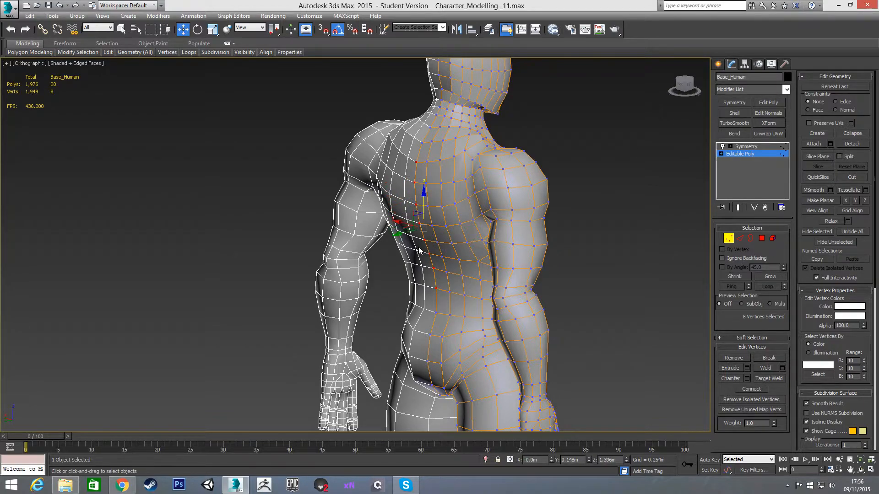
{"action": "left_click_drag", "start_coordinate": [406, 233], "coordinate": [407, 231]}
{"action": "mouse_move", "coordinate": [408, 233]}
{"action": "middle_mouse_down", "text": "alt"}
{"action": "mouse_move", "coordinate": [433, 263]}
{"action": "mouse_move", "coordinate": [523, 249]}
{"action": "mouse_move", "coordinate": [503, 285]}
{"action": "mouse_move", "coordinate": [397, 257]}
{"action": "mouse_move", "coordinate": [411, 264]}
{"action": "mouse_move", "coordinate": [440, 256]}
{"action": "mouse_move", "coordinate": [431, 243]}
{"action": "mouse_move", "coordinate": [440, 273]}
{"action": "mouse_move", "coordinate": [417, 291]}
{"action": "middle_mouse_up", "text": "alt"}
{"action": "mouse_move", "coordinate": [404, 239]}
{"action": "left_mouse_down"}
{"action": "mouse_move", "coordinate": [394, 243]}
{"action": "mouse_move", "coordinate": [405, 238]}
{"action": "left_mouse_up"}
{"action": "middle_click_drag", "start_coordinate": [409, 272], "coordinate": [549, 239], "text": "alt"}
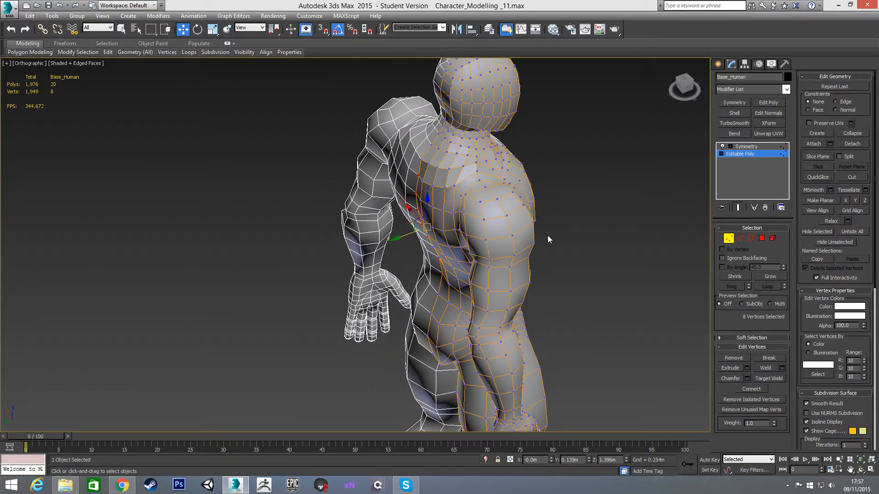
- Leave vertex editing, reselect the whole body and convert it with its Symmetry modifier to an Editable Poly
{"action": "left_click", "coordinate": [728, 239]}
{"action": "left_click", "coordinate": [613, 256]}
{"action": "scroll", "coordinate": [501, 229], "scroll_direction": "down", "scroll_amount": 2}
{"action": "middle_click_drag", "start_coordinate": [492, 248], "coordinate": [460, 256], "text": "alt"}
{"action": "scroll", "coordinate": [459, 256], "scroll_direction": "down", "scroll_amount": 1}
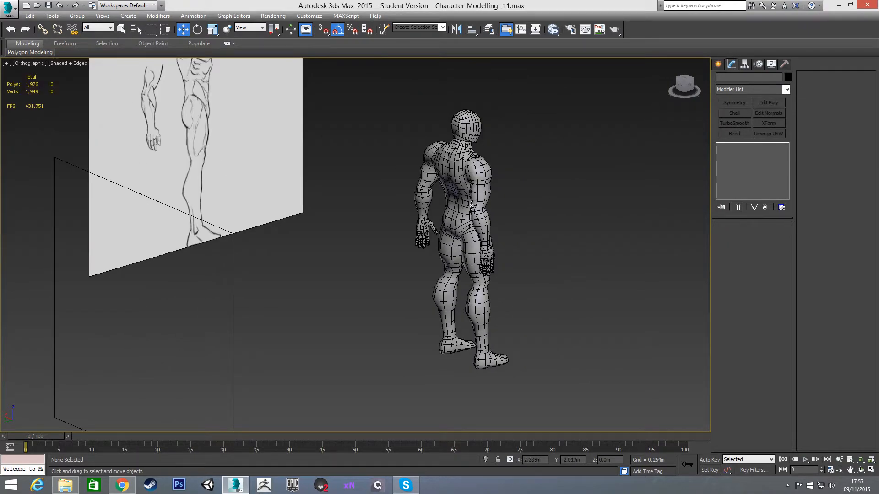
{"action": "left_click", "coordinate": [471, 206]}
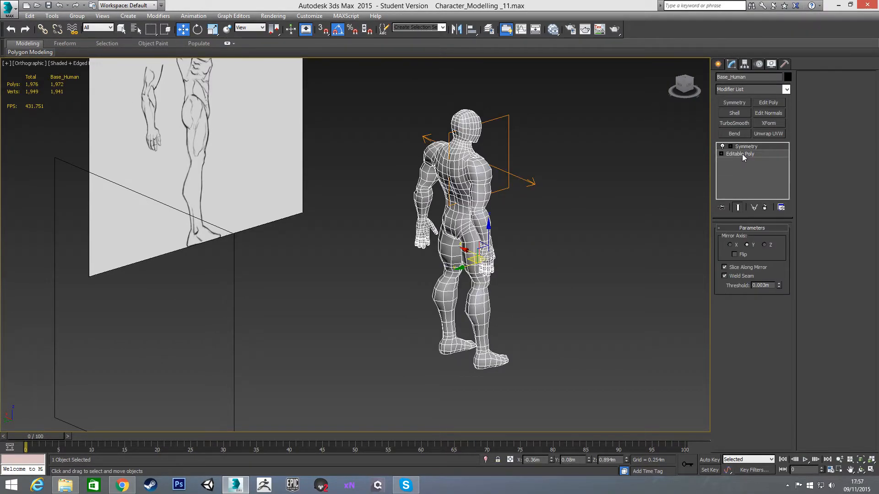
{"action": "right_click", "coordinate": [594, 173]}
{"action": "mouse_move", "coordinate": [635, 265]}
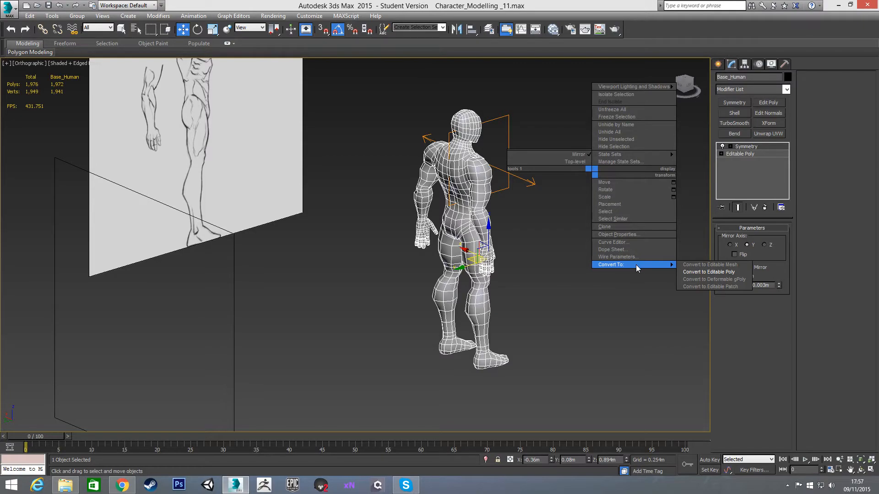
{"action": "left_click", "coordinate": [698, 271]}
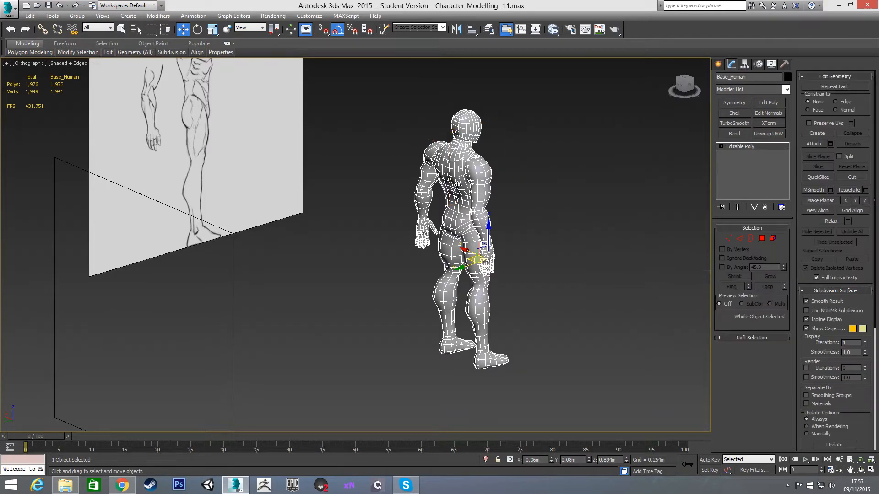
- Select the entire body element and clear all of its smoothing groups
{"action": "key", "text": "4"}
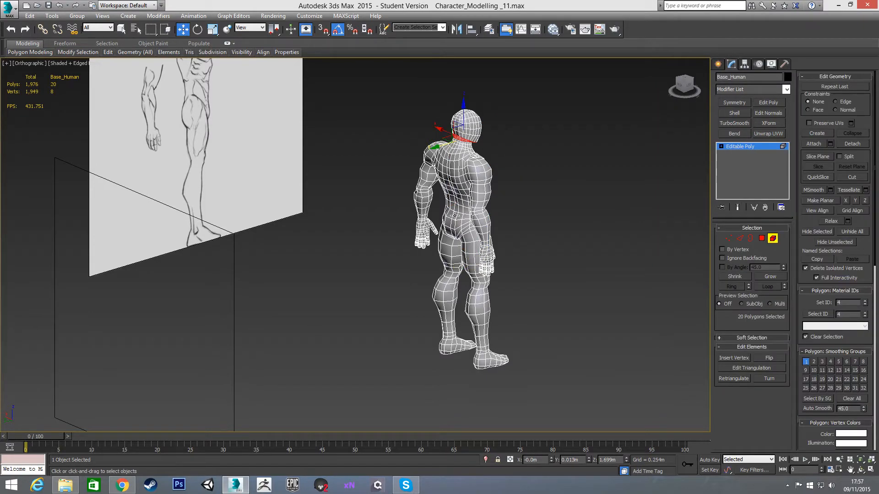
{"action": "double_click", "coordinate": [445, 213]}
{"action": "left_click", "coordinate": [849, 398]}
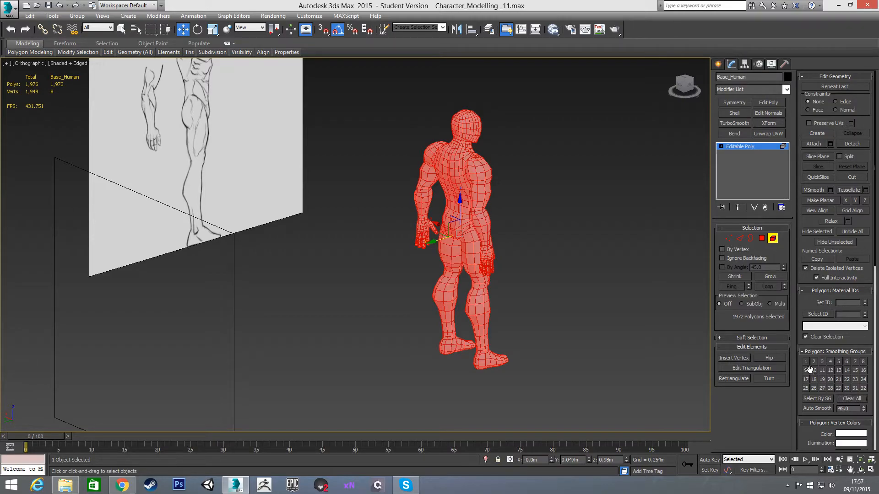
- Leave element editing, inspect the mirrored body from the front, left side and in perspective, and display it deselected without mesh edges
{"action": "left_click", "coordinate": [772, 239]}
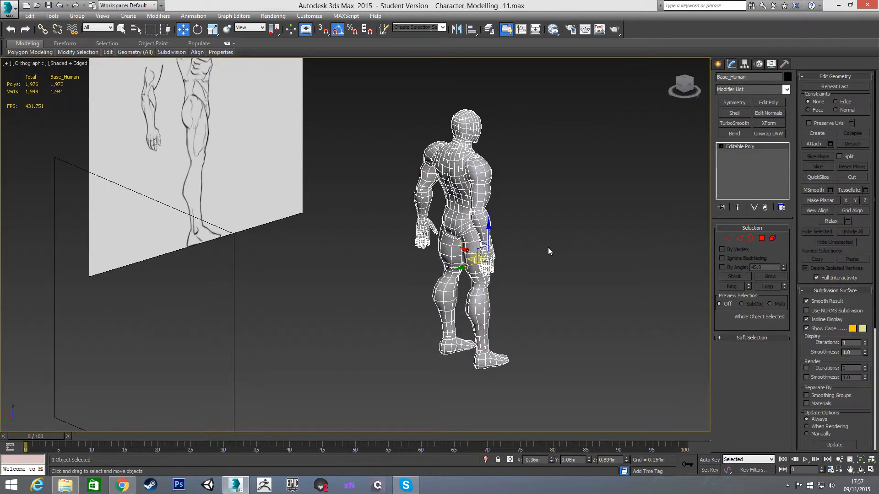
{"action": "middle_click_drag", "start_coordinate": [484, 245], "coordinate": [448, 211], "text": "alt"}
{"action": "key", "text": "f"}
{"action": "scroll", "coordinate": [458, 186], "scroll_direction": "down", "scroll_amount": 4}
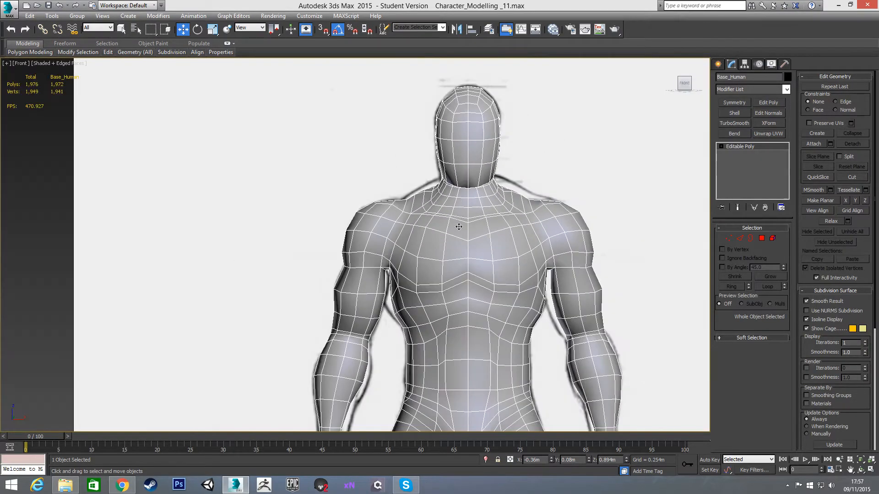
{"action": "key", "text": "l"}
{"action": "scroll", "coordinate": [463, 209], "scroll_direction": "down", "scroll_amount": 3}
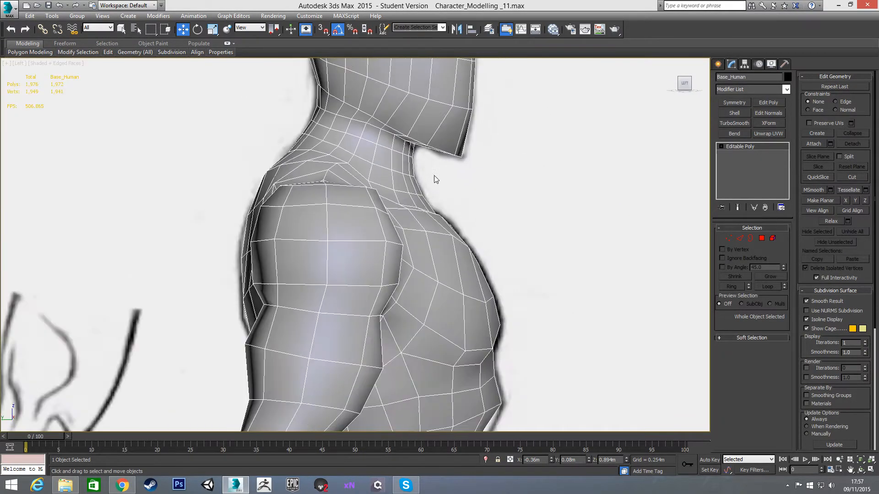
{"action": "key", "text": "p"}
{"action": "middle_click_drag", "start_coordinate": [433, 194], "coordinate": [394, 219], "text": "alt"}
{"action": "scroll", "coordinate": [403, 203], "scroll_direction": "up", "scroll_amount": 2}
{"action": "middle_click_drag", "start_coordinate": [395, 293], "coordinate": [506, 206]}
{"action": "scroll", "coordinate": [406, 216], "scroll_direction": "down", "scroll_amount": 6}
{"action": "scroll", "coordinate": [403, 216], "scroll_direction": "up", "scroll_amount": 4}
{"action": "left_click", "coordinate": [556, 186]}
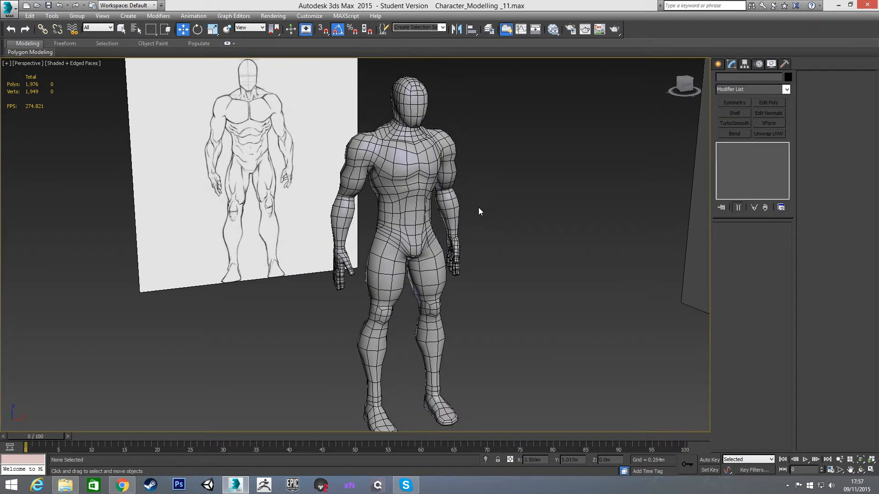
{"action": "key", "text": "F4"}
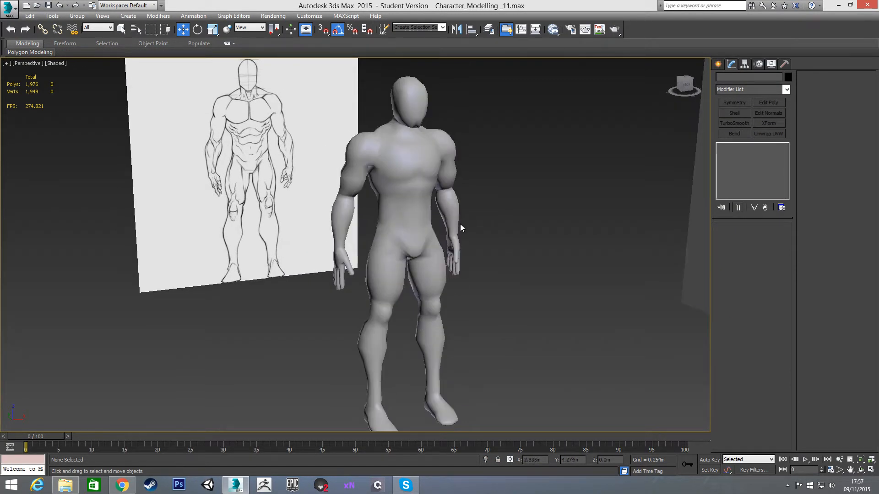
- Enter vertex editing on the body and examine the neck up close by selecting a vertex beneath the chin
{"action": "left_click", "coordinate": [410, 169]}
{"action": "scroll", "coordinate": [410, 170], "scroll_direction": "up", "scroll_amount": 4}
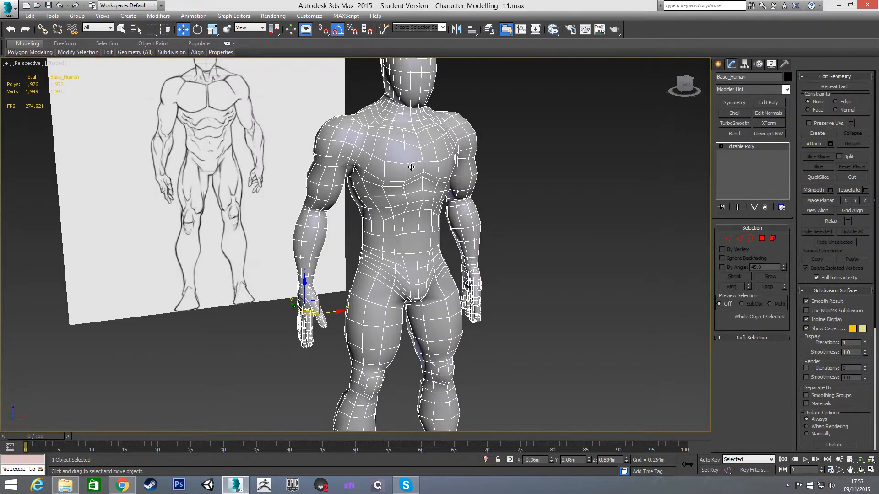
{"action": "key", "text": "f"}
{"action": "scroll", "coordinate": [447, 158], "scroll_direction": "up", "scroll_amount": 5}
{"action": "scroll", "coordinate": [455, 156], "scroll_direction": "up", "scroll_amount": 3}
{"action": "key", "text": "1"}
{"action": "middle_click_drag", "start_coordinate": [461, 172], "coordinate": [480, 202], "text": "alt"}
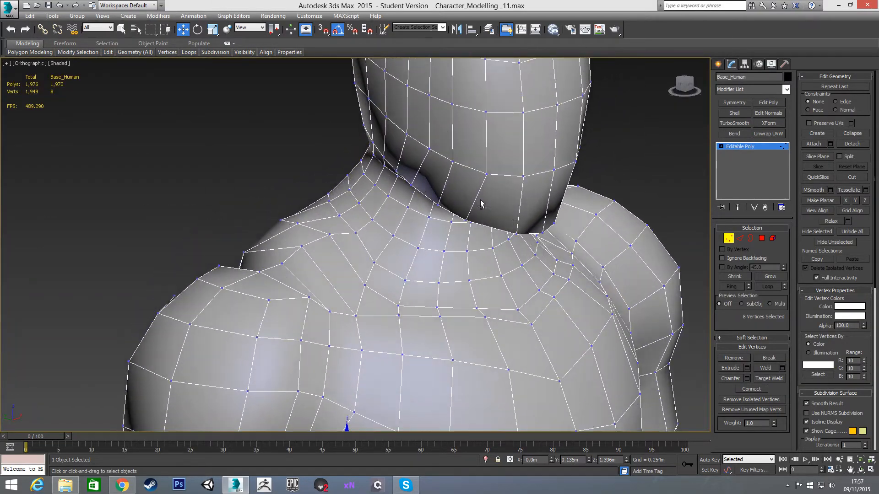
{"action": "left_click", "coordinate": [541, 231]}
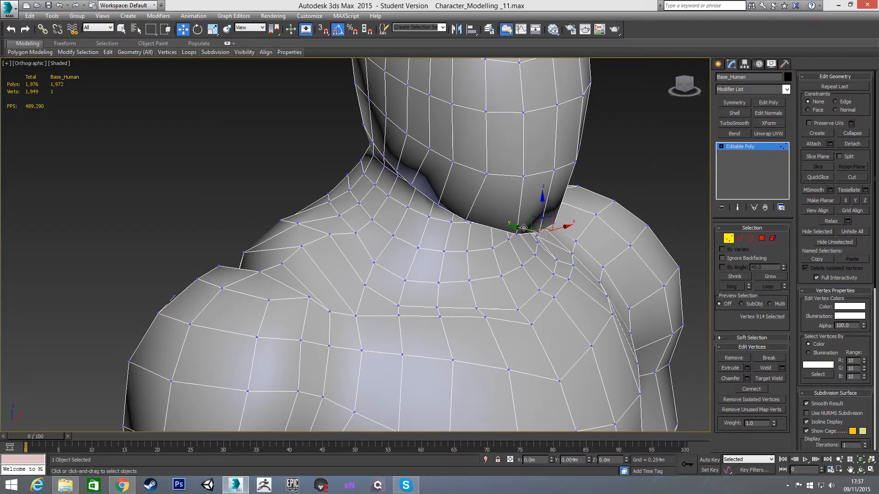
- Run the Overlapping Vertices check on the whole body in the front view, reselecting the mesh at vertex level
{"action": "key", "text": "f"}
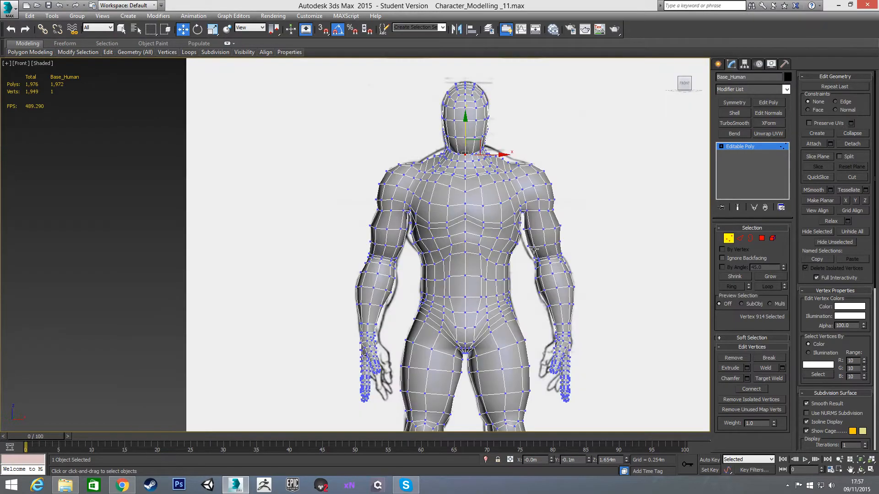
{"action": "scroll", "coordinate": [471, 206], "scroll_direction": "down", "scroll_amount": 3}
{"action": "scroll", "coordinate": [467, 212], "scroll_direction": "down", "scroll_amount": 2}
{"action": "left_click_drag", "start_coordinate": [405, 118], "coordinate": [526, 338]}
{"action": "left_click", "coordinate": [525, 277]}
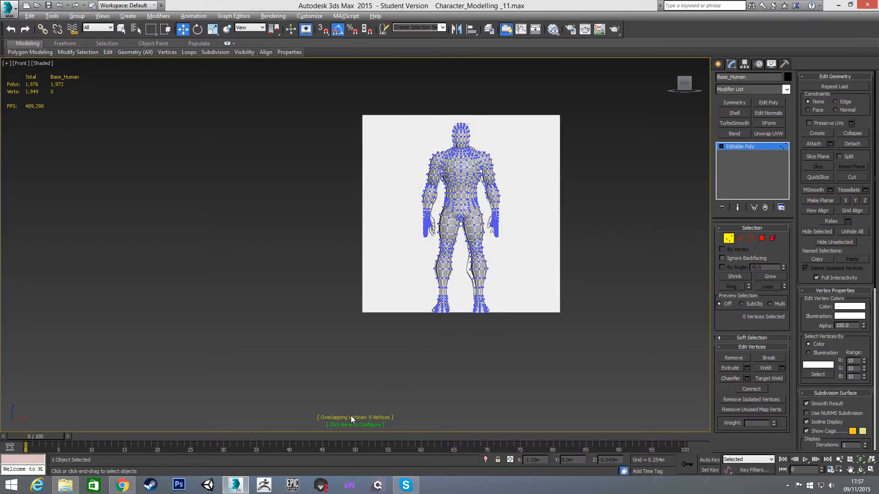
{"action": "left_click", "coordinate": [727, 238]}
{"action": "left_click", "coordinate": [578, 238]}
{"action": "left_click", "coordinate": [468, 193]}
{"action": "left_click", "coordinate": [728, 238]}
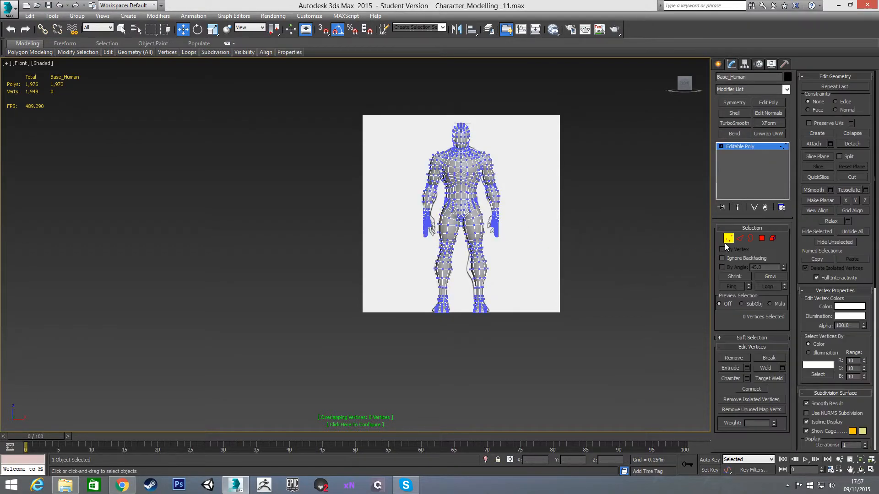
- Check the body for overlapping vertices at a 0.001 m tolerance, leave vertex editing and deselect the body
{"action": "scroll", "coordinate": [480, 227], "scroll_direction": "up", "scroll_amount": 4}
{"action": "scroll", "coordinate": [481, 228], "scroll_direction": "up", "scroll_amount": 3}
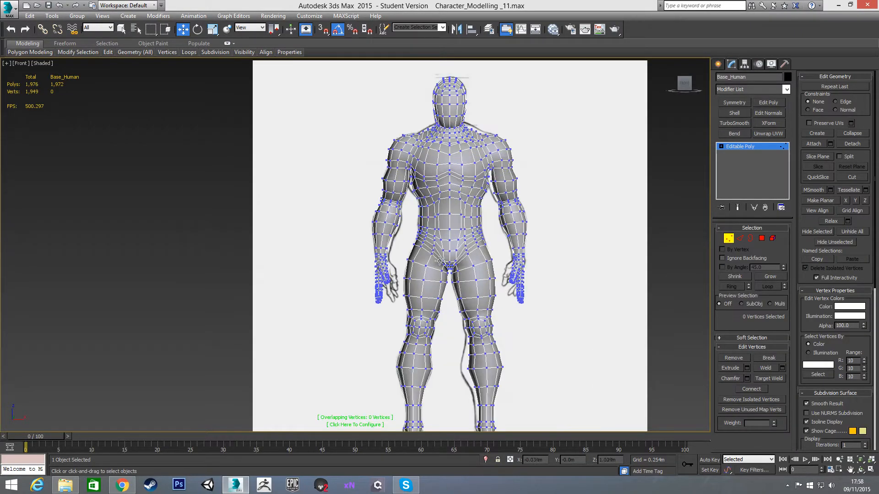
{"action": "scroll", "coordinate": [440, 263], "scroll_direction": "down", "scroll_amount": 3}
{"action": "left_click", "coordinate": [362, 425]}
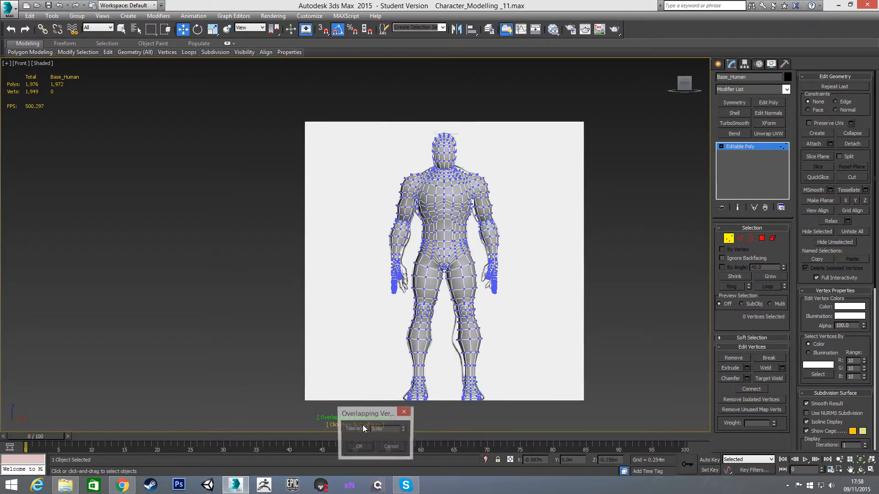
{"action": "left_click", "coordinate": [405, 427]}
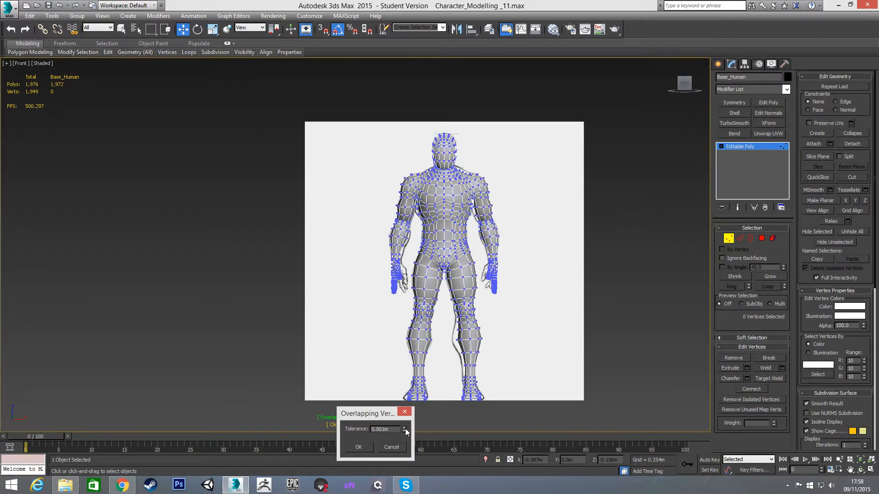
{"action": "left_click", "coordinate": [367, 446]}
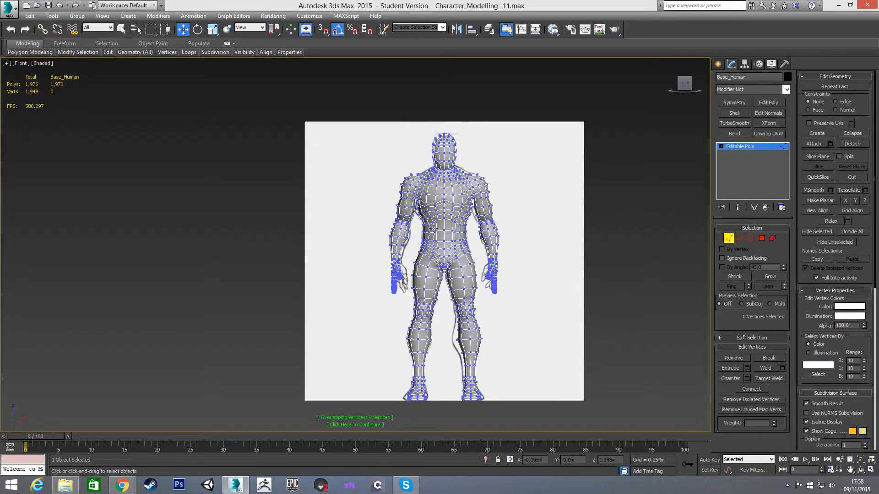
{"action": "left_click", "coordinate": [728, 238]}
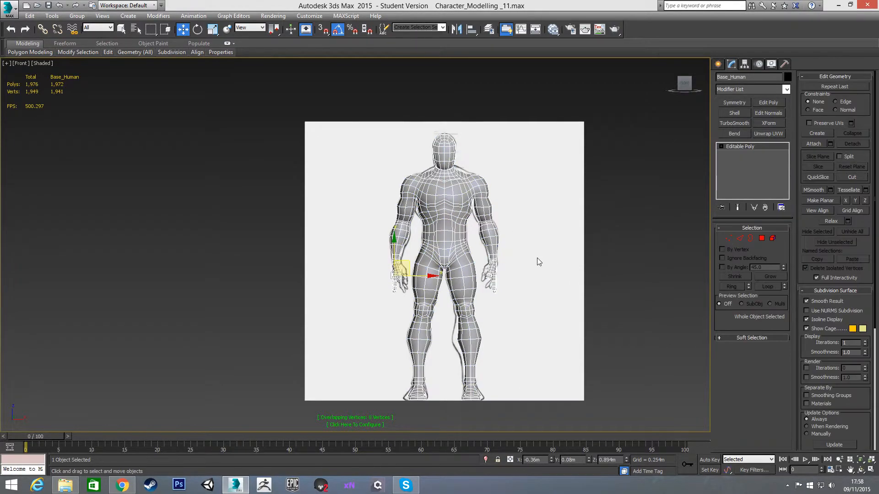
{"action": "left_click", "coordinate": [547, 217]}
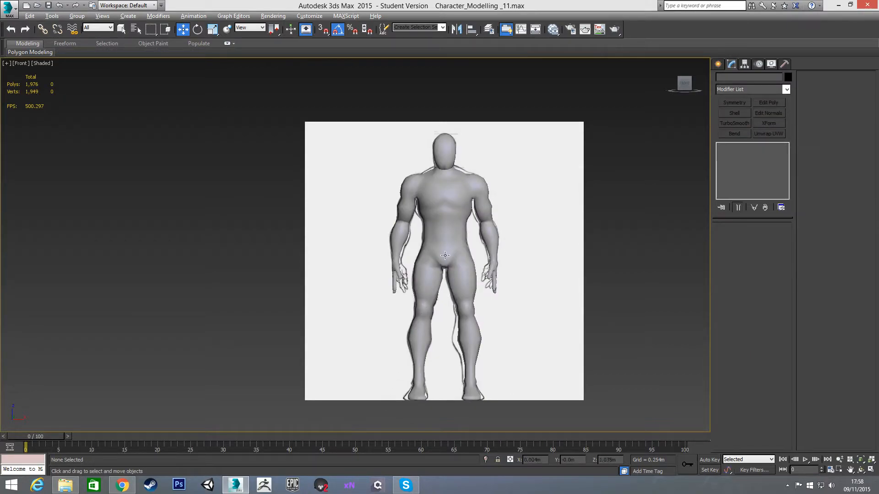
- Try a one-iteration TurboSmooth modifier on the body and preview it in perspective with and without mesh edges
{"action": "left_click", "coordinate": [452, 235]}
{"action": "scroll", "coordinate": [461, 201], "scroll_direction": "up", "scroll_amount": 5}
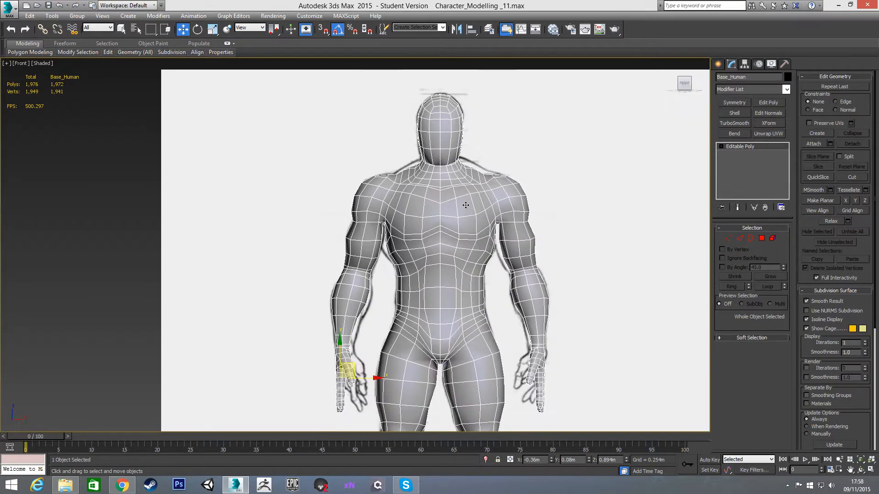
{"action": "scroll", "coordinate": [458, 182], "scroll_direction": "up", "scroll_amount": 4}
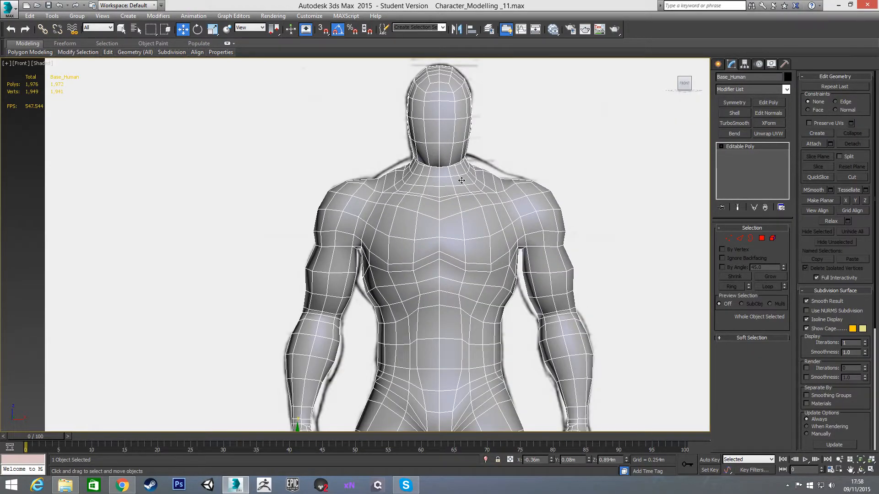
{"action": "scroll", "coordinate": [462, 183], "scroll_direction": "down", "scroll_amount": 2}
{"action": "scroll", "coordinate": [465, 191], "scroll_direction": "down", "scroll_amount": 2}
{"action": "middle_click_drag", "start_coordinate": [475, 210], "coordinate": [531, 210], "text": "alt"}
{"action": "scroll", "coordinate": [522, 267], "scroll_direction": "down", "scroll_amount": 2}
{"action": "left_click", "coordinate": [736, 124]}
{"action": "left_click", "coordinate": [595, 221]}
{"action": "key", "text": "F4"}
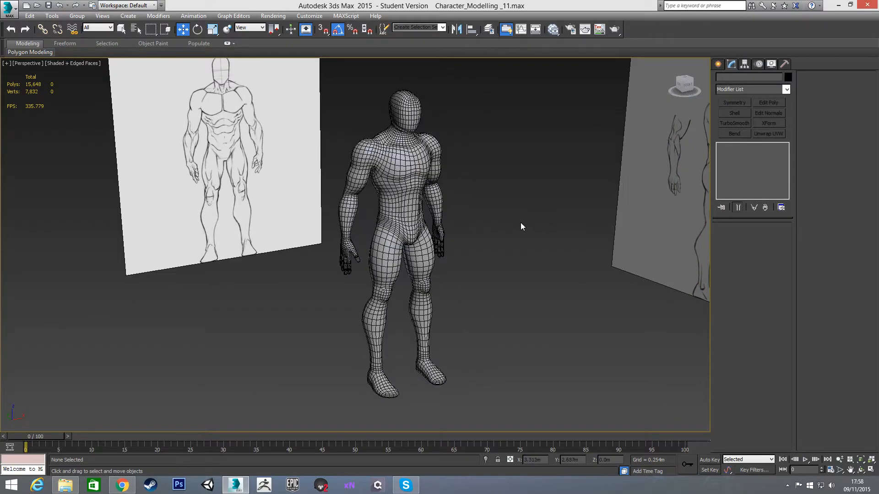
{"action": "key", "text": "F4"}
- Compare the body and its polygon count with TurboSmooth enabled and disabled, and delete the modifier
{"action": "left_click", "coordinate": [411, 223]}
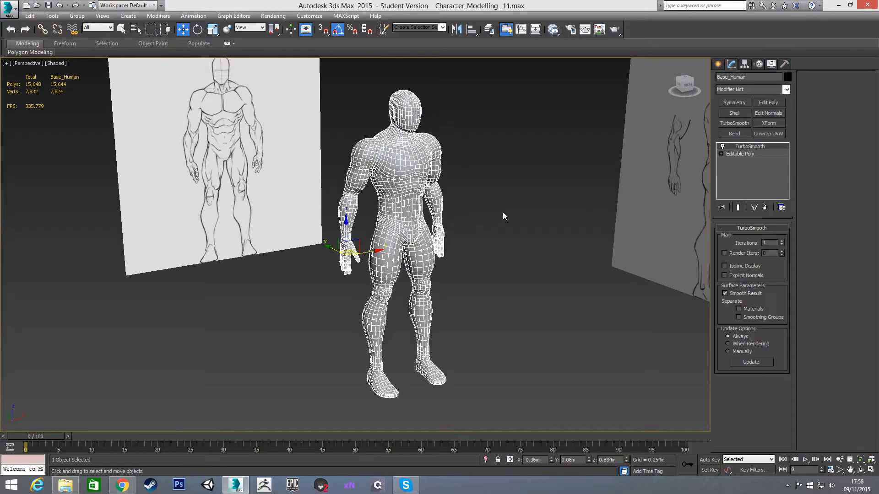
{"action": "left_click", "coordinate": [723, 147]}
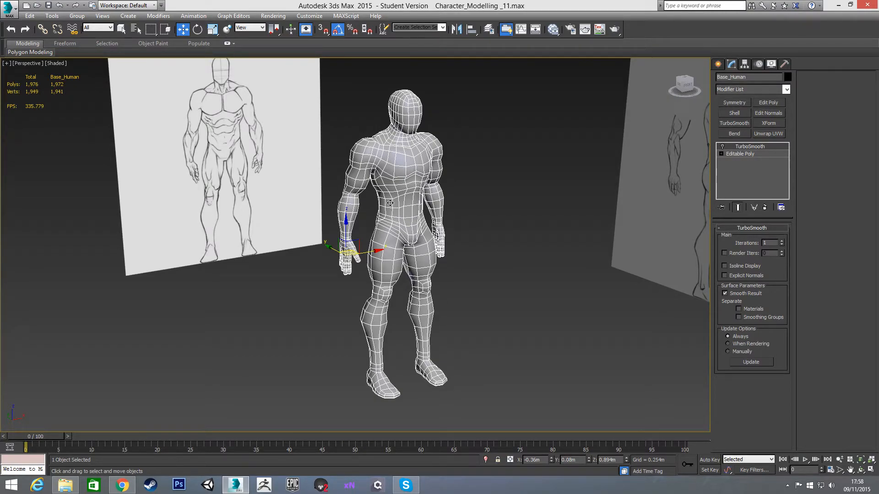
{"action": "left_click", "coordinate": [723, 147]}
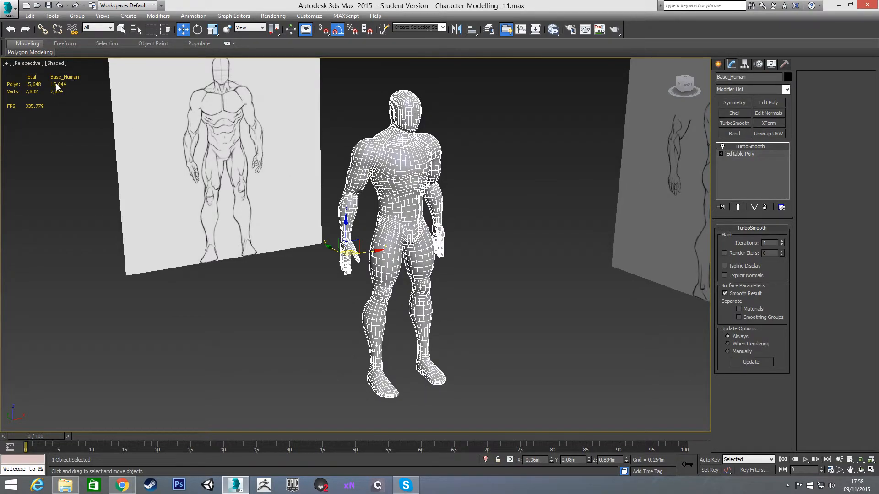
{"action": "left_click", "coordinate": [723, 148]}
{"action": "right_click", "coordinate": [734, 147]}
{"action": "left_click", "coordinate": [753, 163]}
- Deselect the body and examine its unsmoothed base mesh in perspective with edged faces shown
{"action": "left_click", "coordinate": [517, 186]}
{"action": "mouse_move", "coordinate": [460, 183]}
{"action": "middle_mouse_down", "text": "alt"}
{"action": "mouse_move", "coordinate": [448, 202]}
{"action": "mouse_move", "coordinate": [449, 185]}
{"action": "middle_mouse_up", "text": "alt"}
{"action": "key", "text": "F4"}
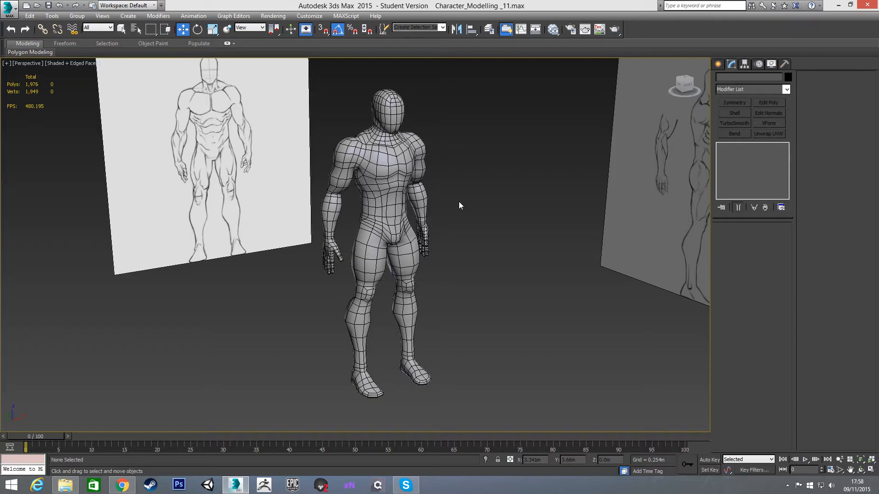
{"action": "middle_click_drag", "start_coordinate": [470, 179], "coordinate": [450, 169], "text": "alt"}
- Try TurboSmooth on the body again to check the resulting polygon count, and undo the modifier
{"action": "left_click", "coordinate": [392, 176]}
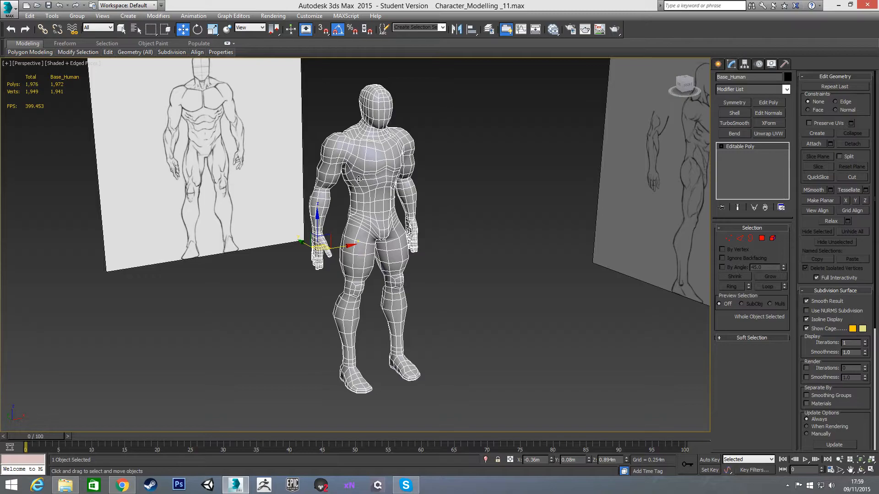
{"action": "left_click", "coordinate": [733, 123]}
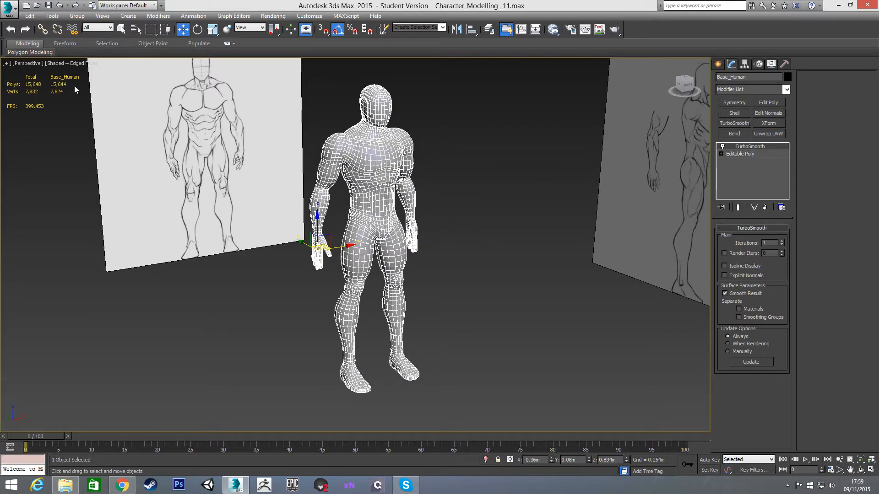
{"action": "key", "text": "ctrl+z"}
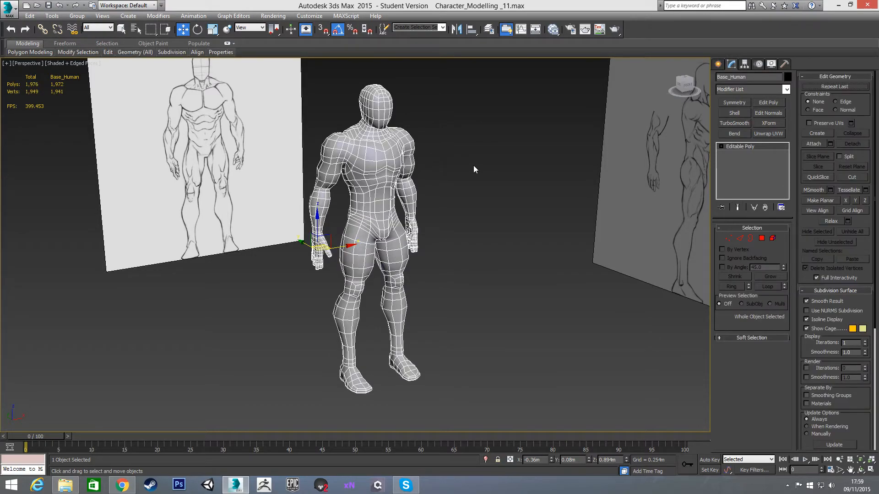
- Apply a TurboSmooth modifier with one iteration to the body and inspect the smoothed result with and without edged faces
{"action": "left_click", "coordinate": [735, 126]}
{"action": "left_click", "coordinate": [502, 183]}
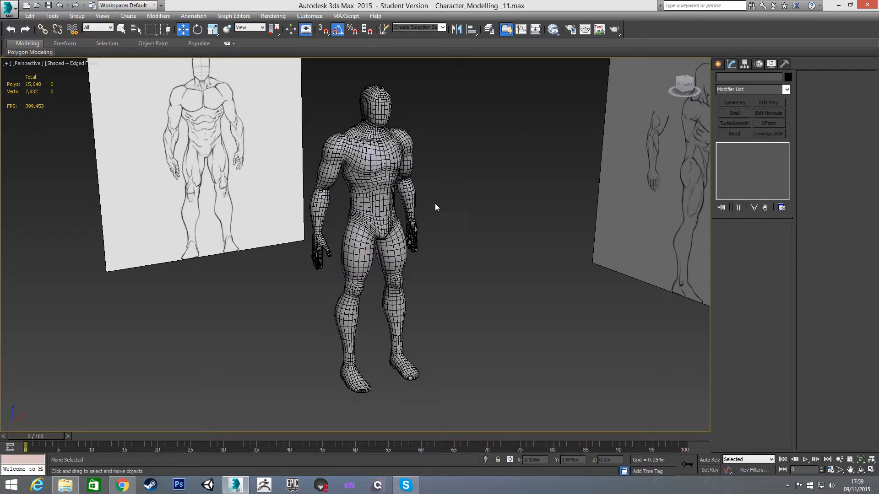
{"action": "key", "text": "F4"}
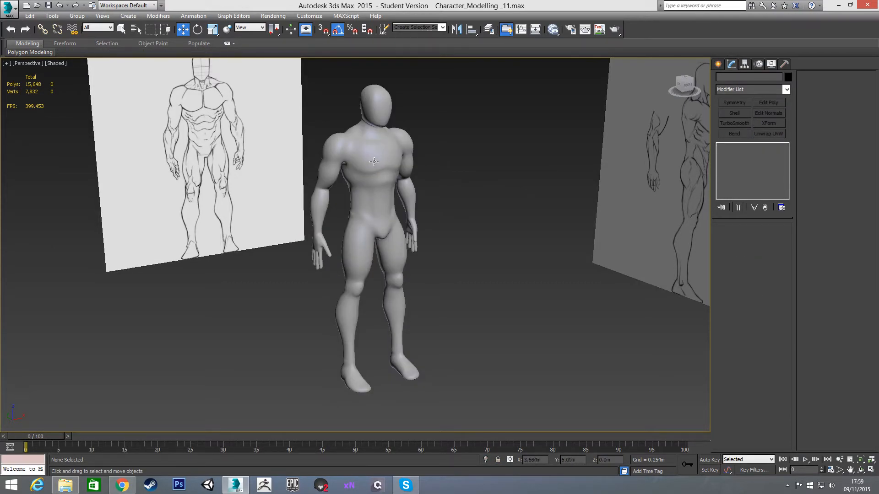
{"action": "key", "text": "F4"}
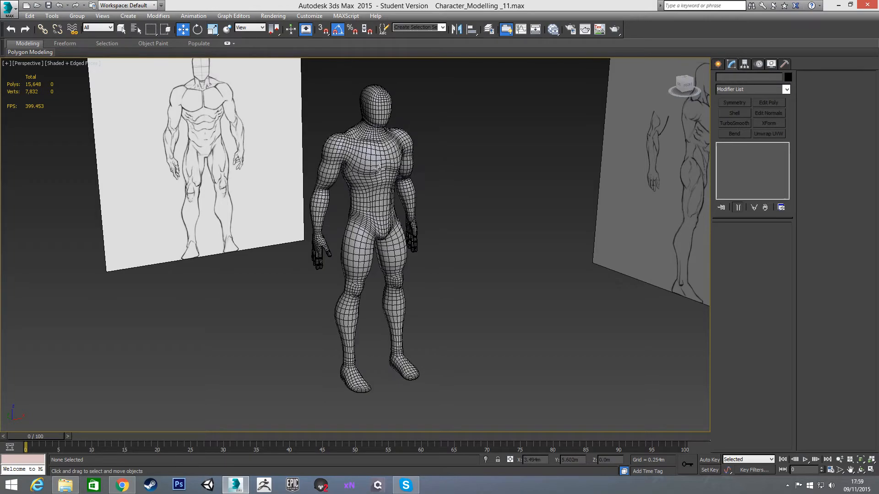
{"action": "left_click", "coordinate": [371, 167]}
{"action": "left_click", "coordinate": [442, 211]}
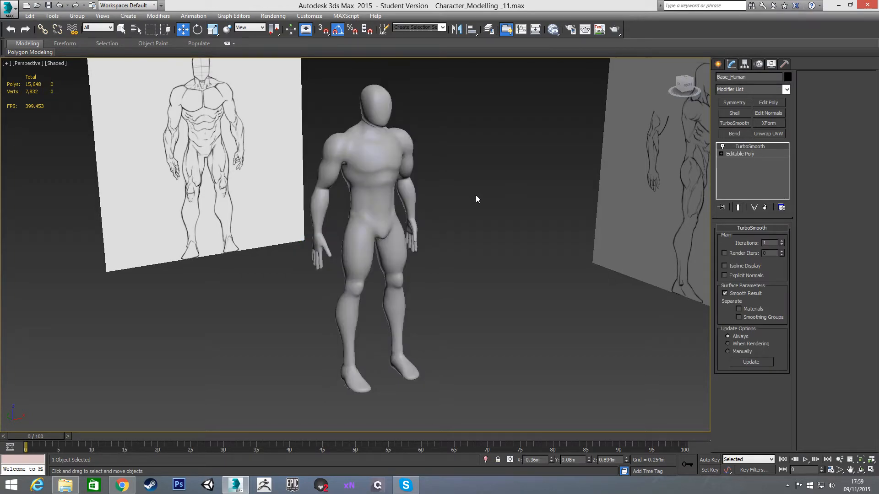
{"action": "key", "text": "F4"}
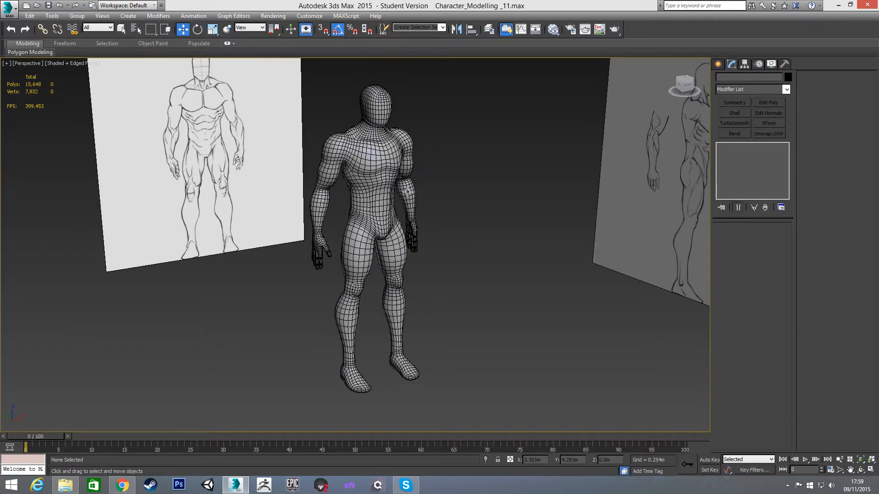
{"action": "key", "text": "F4"}
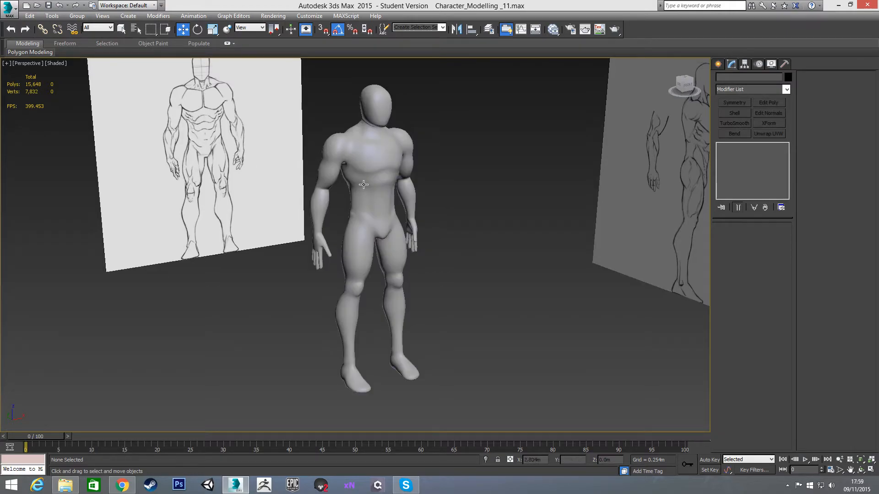
- Switch to Chrome, examine the polygon count in the game character comparison's caption, and return to 3ds Max
{"action": "left_click", "coordinate": [122, 486]}
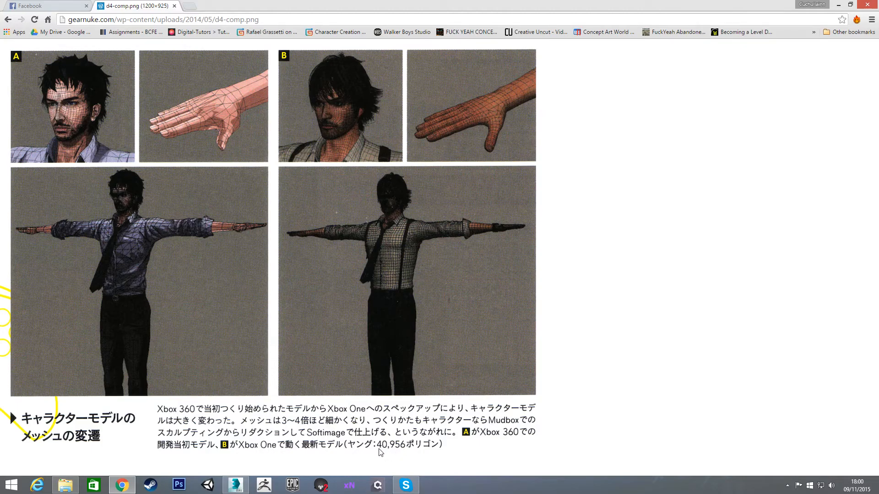
{"action": "left_click_drag", "start_coordinate": [380, 446], "coordinate": [397, 446]}
{"action": "left_click", "coordinate": [236, 485]}
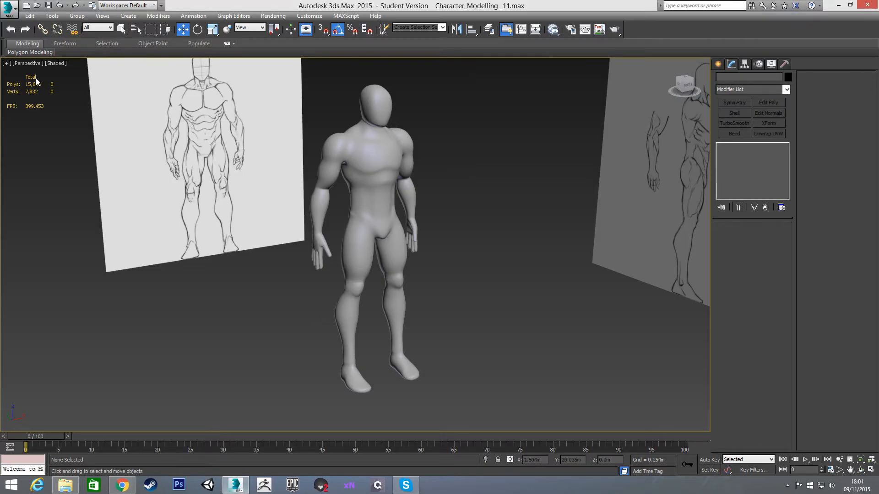
- Delete the TurboSmooth modifier from the human body, deselect the body and display its base mesh with edged faces
{"action": "left_click", "coordinate": [374, 165]}
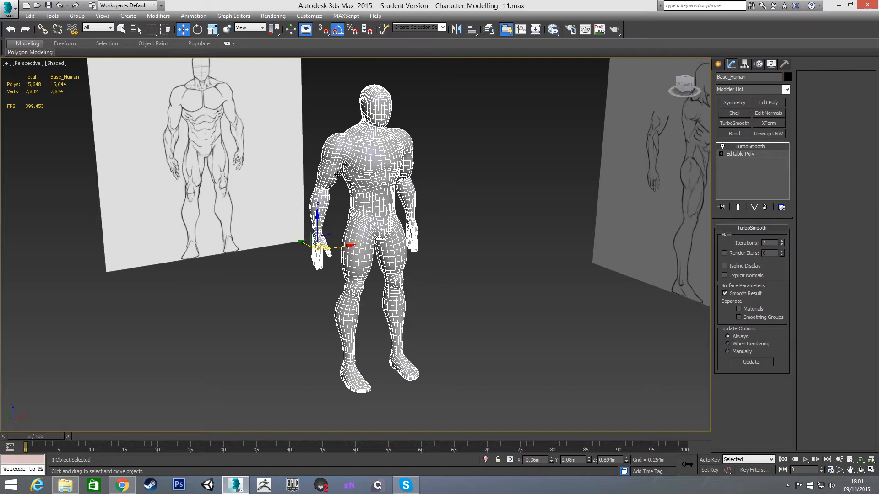
{"action": "left_click", "coordinate": [484, 235]}
{"action": "key", "text": "ctrl+z"}
{"action": "left_click", "coordinate": [435, 177]}
{"action": "left_click", "coordinate": [392, 159]}
{"action": "right_click", "coordinate": [746, 146]}
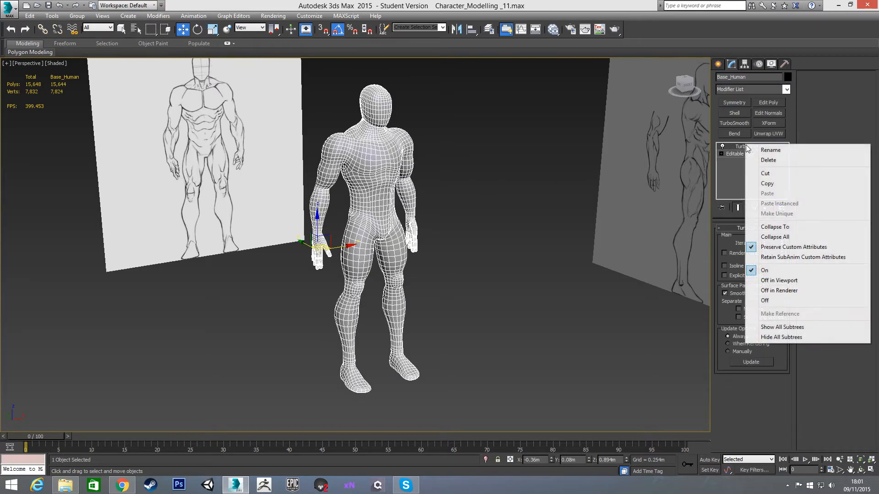
{"action": "left_click", "coordinate": [768, 160]}
{"action": "left_click", "coordinate": [501, 165]}
{"action": "middle_click_drag", "start_coordinate": [501, 165], "coordinate": [493, 187], "text": "alt"}
{"action": "key", "text": "F4"}
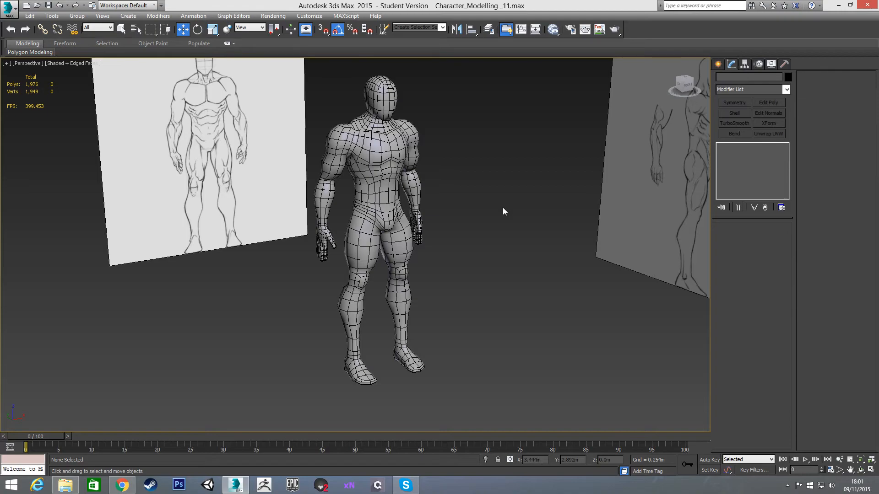
{"action": "scroll", "coordinate": [458, 209], "scroll_direction": "down", "scroll_amount": 5}
{"action": "scroll", "coordinate": [459, 210], "scroll_direction": "up", "scroll_amount": 7}
{"action": "middle_click_drag", "start_coordinate": [458, 209], "coordinate": [459, 202]}
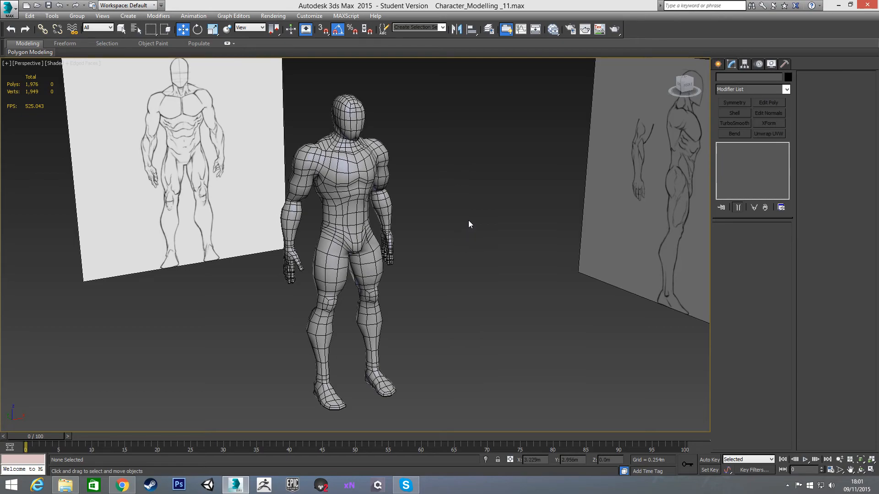
{"action": "middle_click_drag", "start_coordinate": [469, 220], "coordinate": [457, 226]}
{"action": "middle_click_drag", "start_coordinate": [365, 209], "coordinate": [391, 189]}
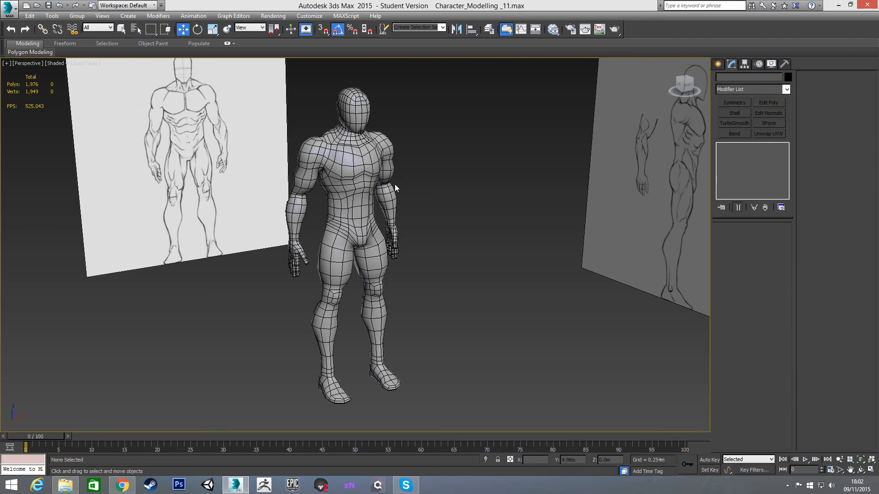
{"action": "mouse_move", "coordinate": [471, 183]}
{"action": "middle_mouse_down", "text": "alt"}
{"action": "mouse_move", "coordinate": [466, 191]}
{"action": "mouse_move", "coordinate": [470, 179]}
{"action": "middle_mouse_up", "text": "alt"}
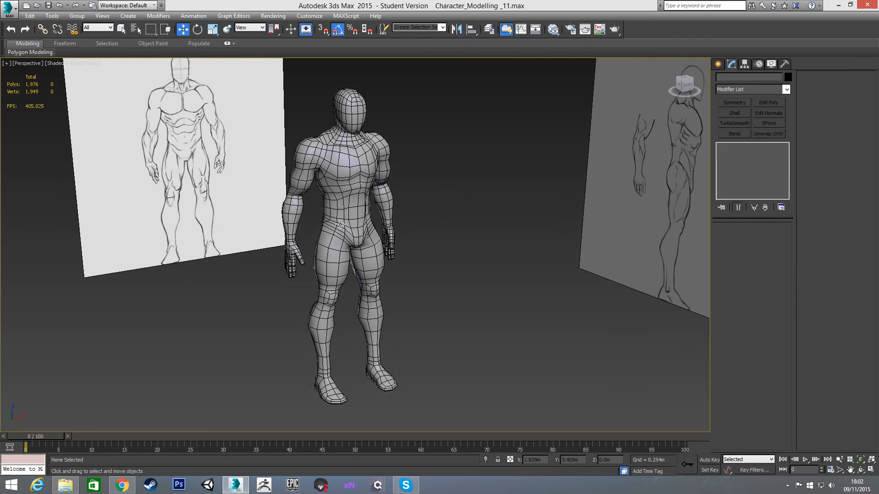